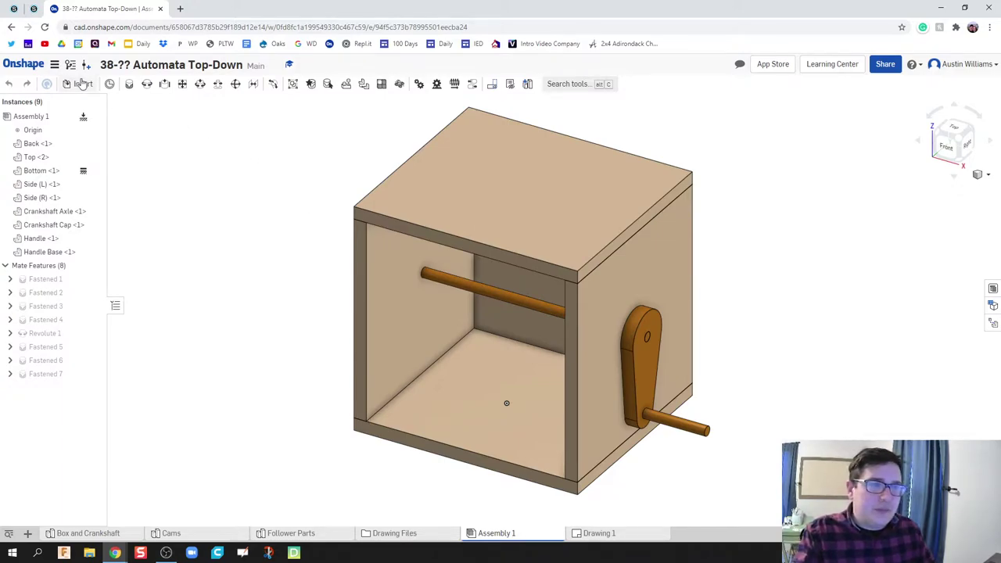
# Open Sketch 3 in the Box and Crankshaft part studio for editing and view it normal to its sketch plane
pyautogui.click(108, 535)
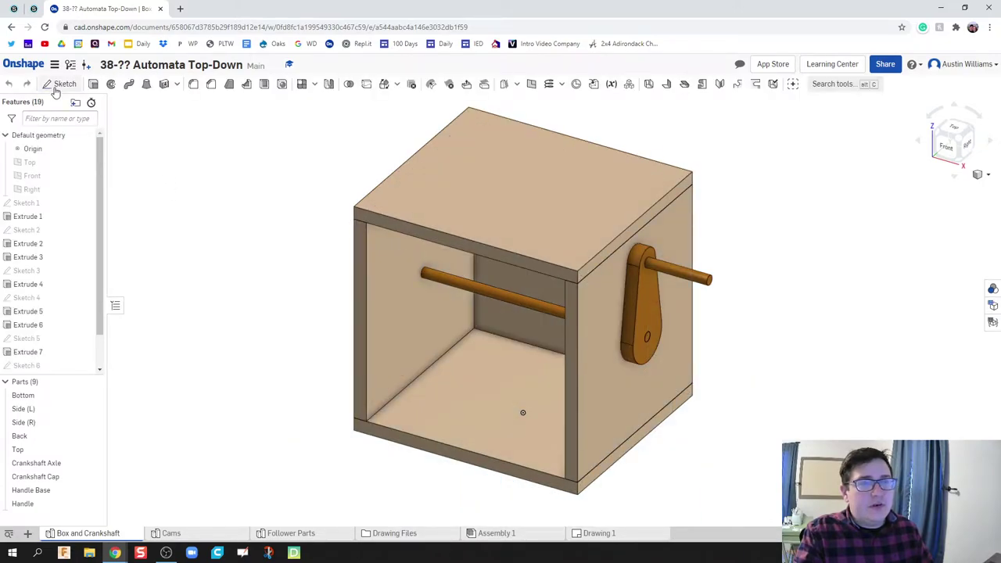
pyautogui.click(60, 85)
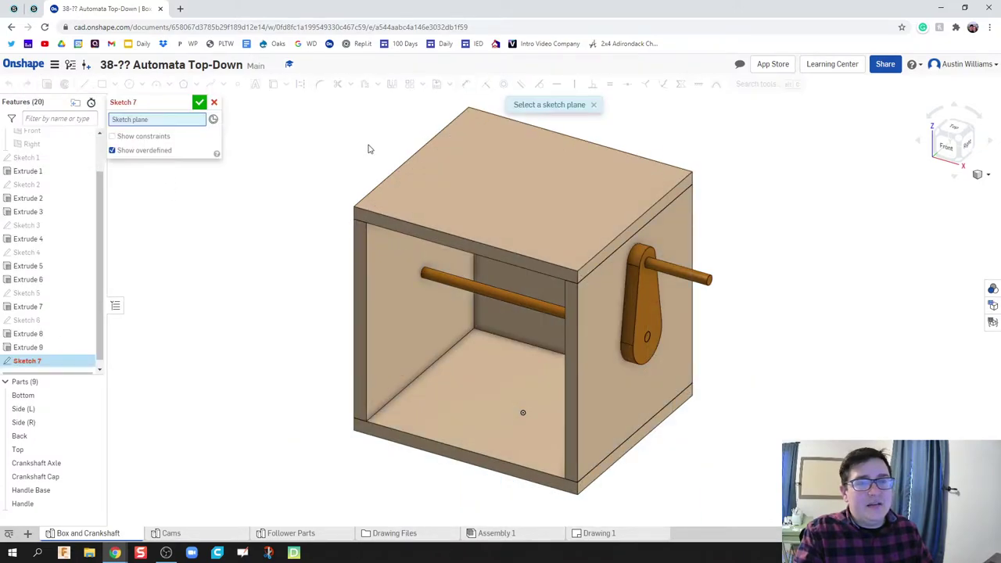
pyautogui.click(213, 102)
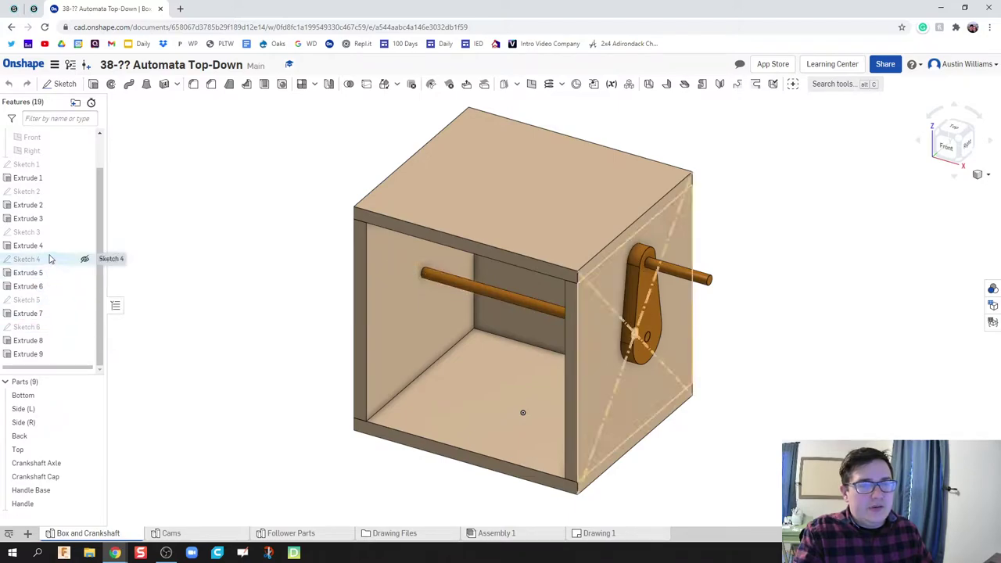
pyautogui.doubleClick(36, 232)
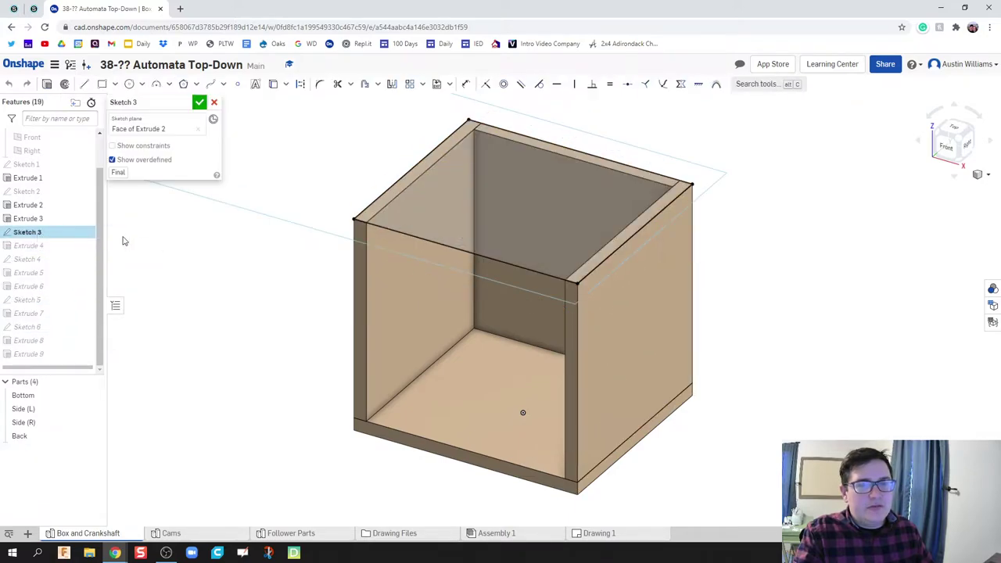
pyautogui.moveTo(386, 284); pyautogui.dragTo(396, 292, button='right')
pyautogui.rightClick(341, 185)
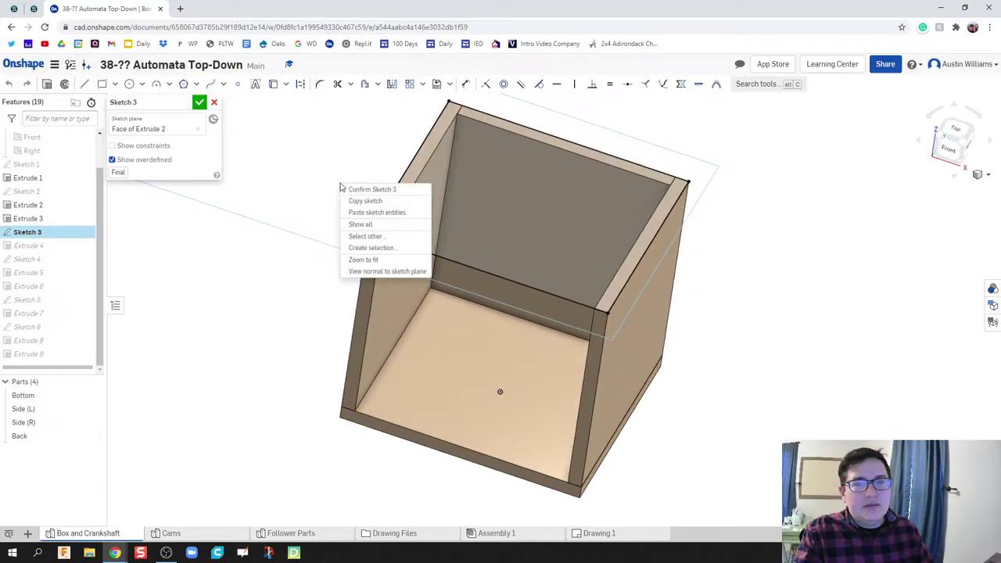
pyautogui.click(384, 271)
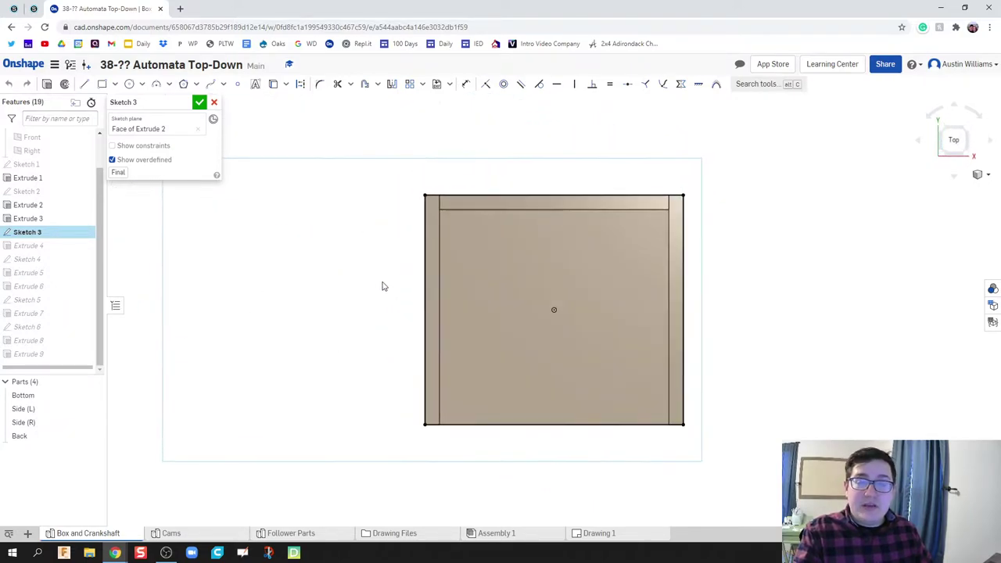
# Draw a horizontal line between the midpoints of the box's two side edges and convert it to construction geometry
pyautogui.press('l')
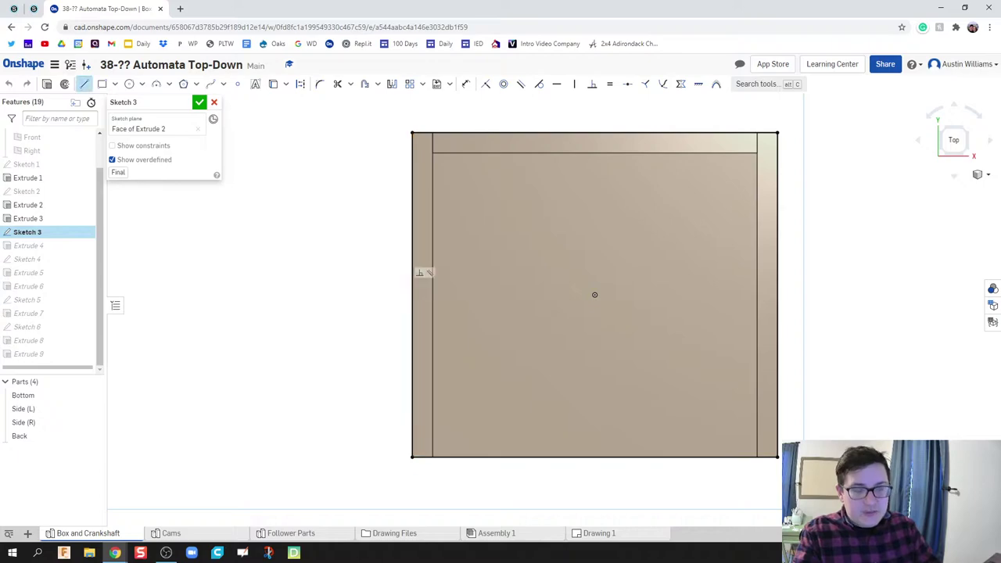
pyautogui.click(412, 295)
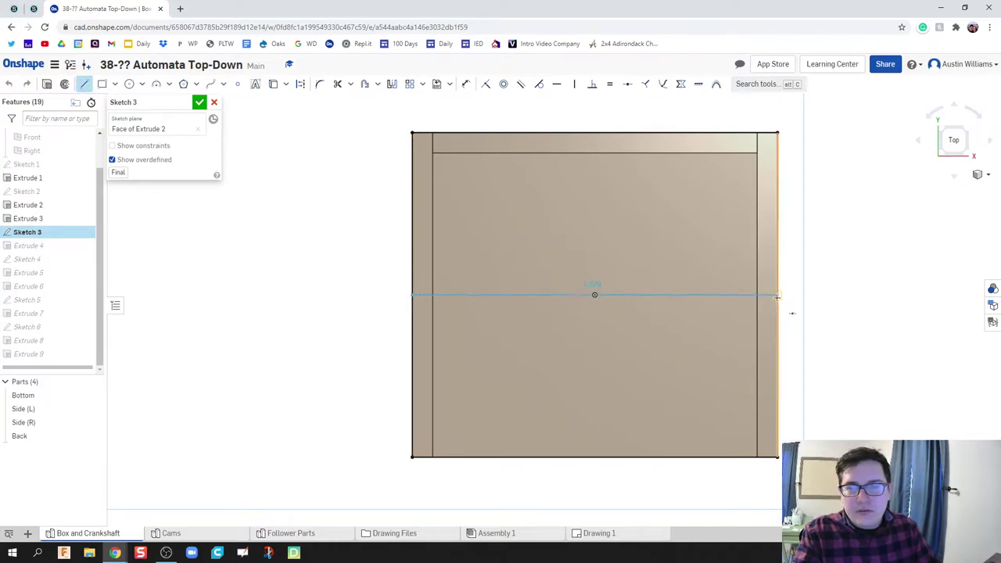
pyautogui.click(777, 295)
pyautogui.press('Escape')
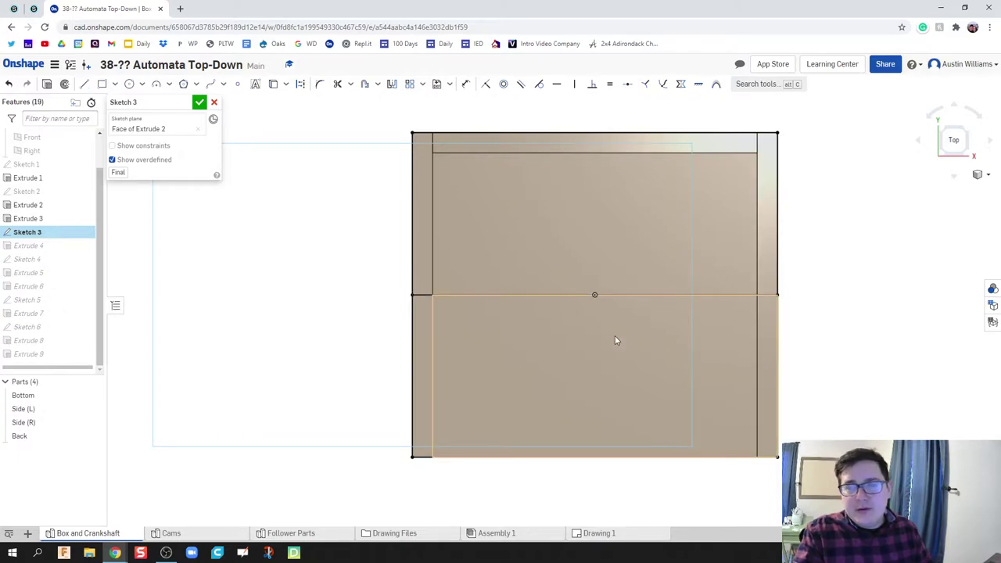
pyautogui.moveTo(609, 344); pyautogui.dragTo(595, 337, button='right')
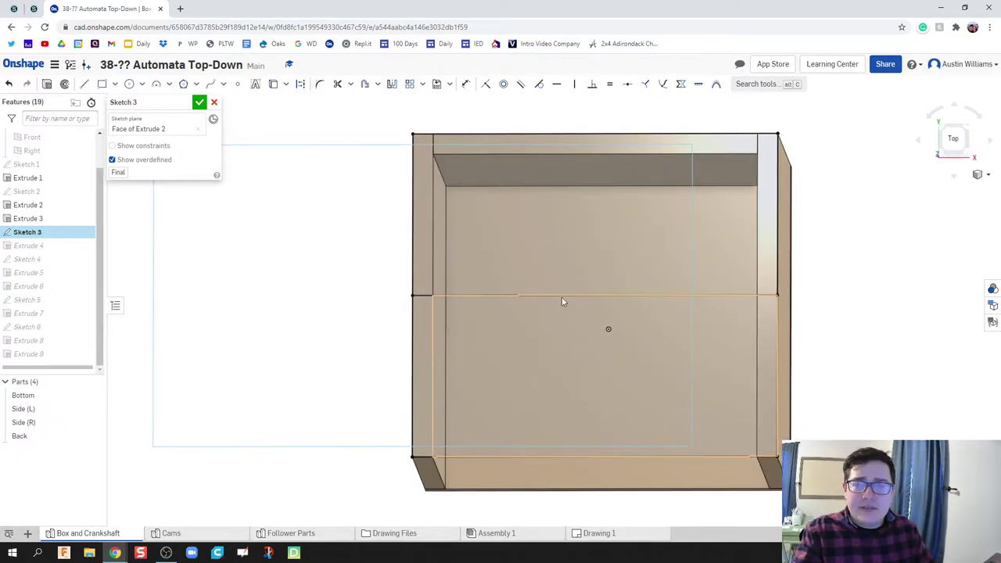
pyautogui.rightClick(561, 297)
pyautogui.click(587, 348)
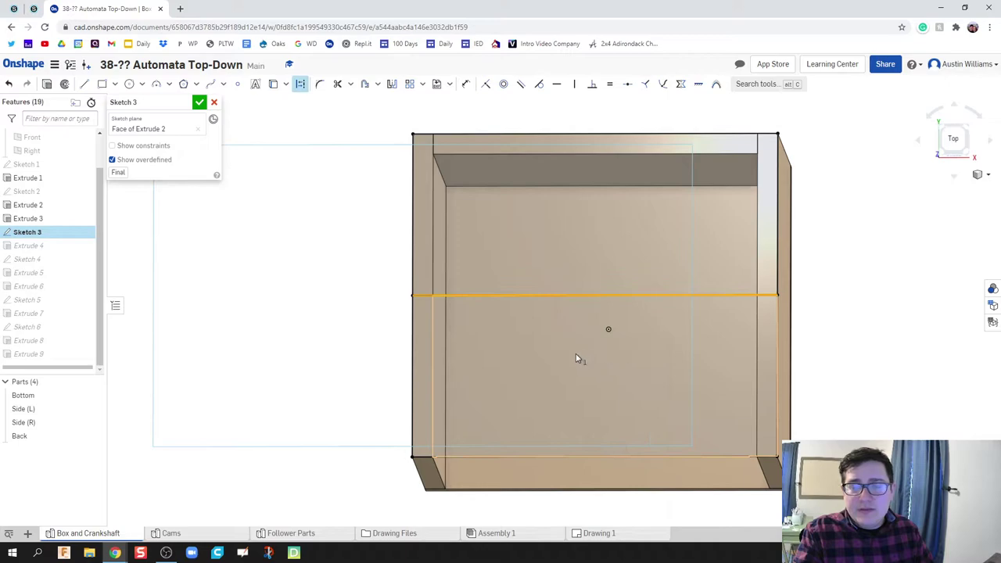
# Sketch a circle about 0.24 in in diameter centred on the construction line near its left end, and make it regular geometry
pyautogui.scroll(3, 507, 335)
pyautogui.press('n')
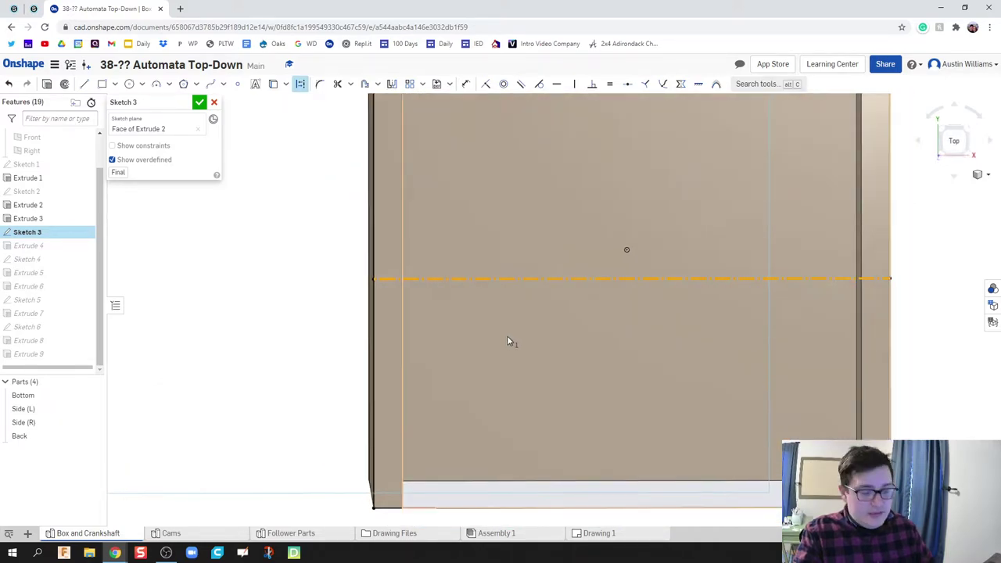
pyautogui.press('c')
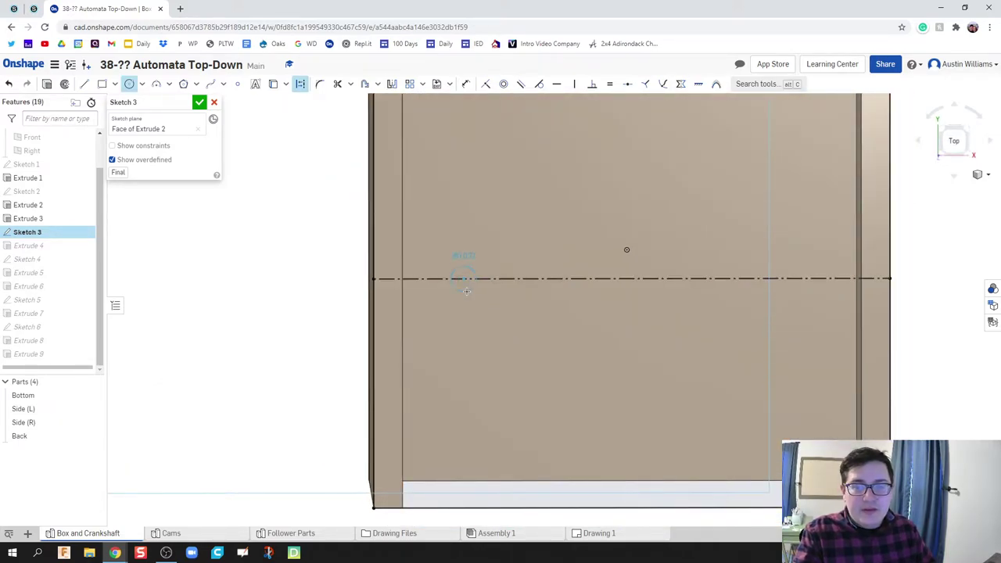
pyautogui.click(467, 293)
pyautogui.press('Escape')
pyautogui.press('`')
pyautogui.press('Escape')
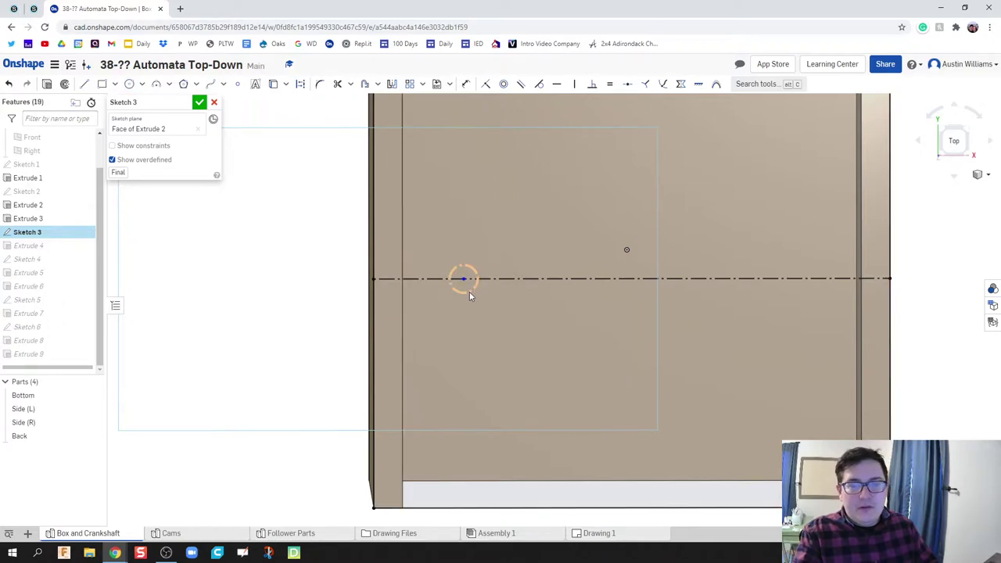
pyautogui.rightClick(469, 293)
pyautogui.click(495, 342)
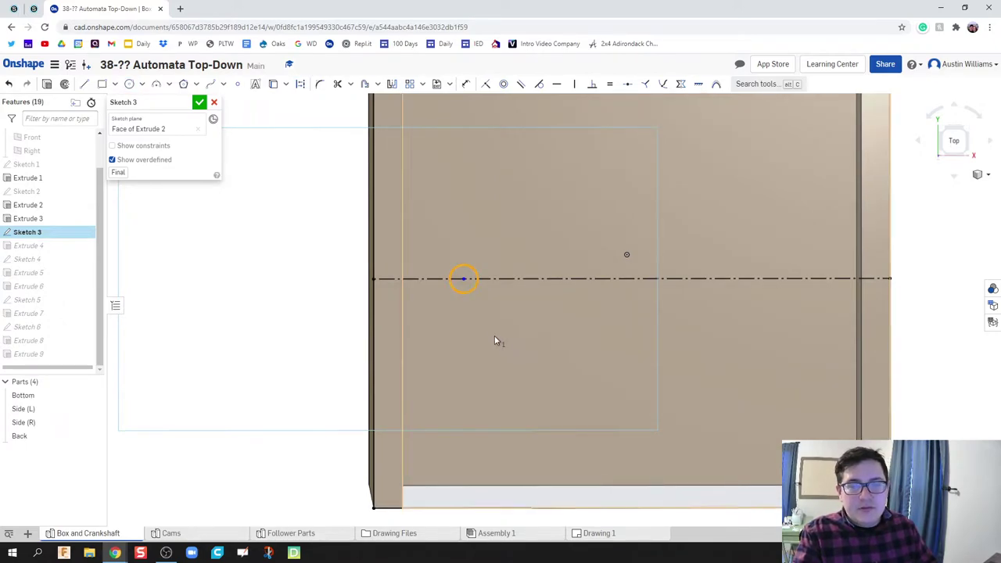
# Dimension the circle's diameter to 3/16 in
pyautogui.moveTo(499, 347); pyautogui.dragTo(494, 340, button='right')
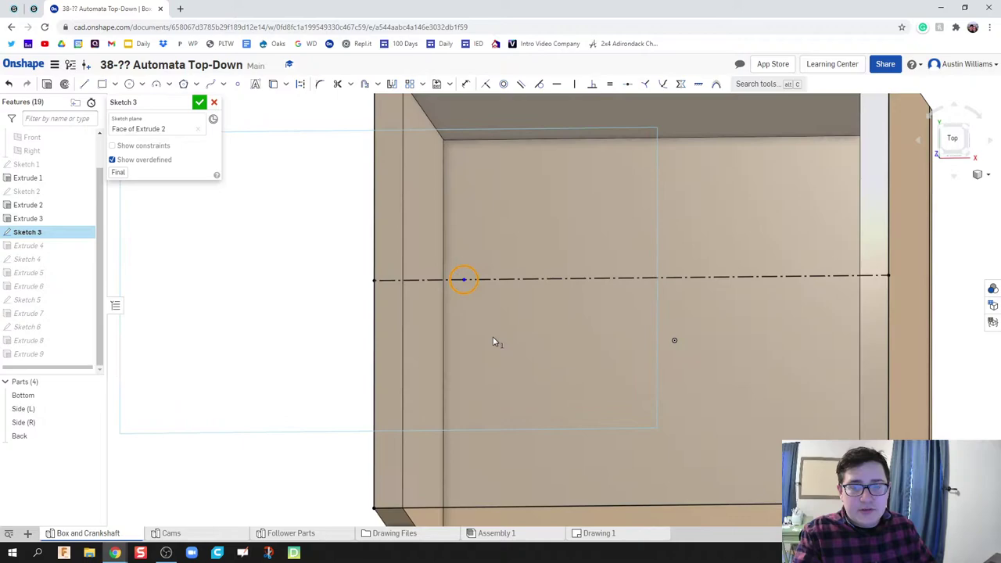
pyautogui.press('d')
pyautogui.click(474, 291)
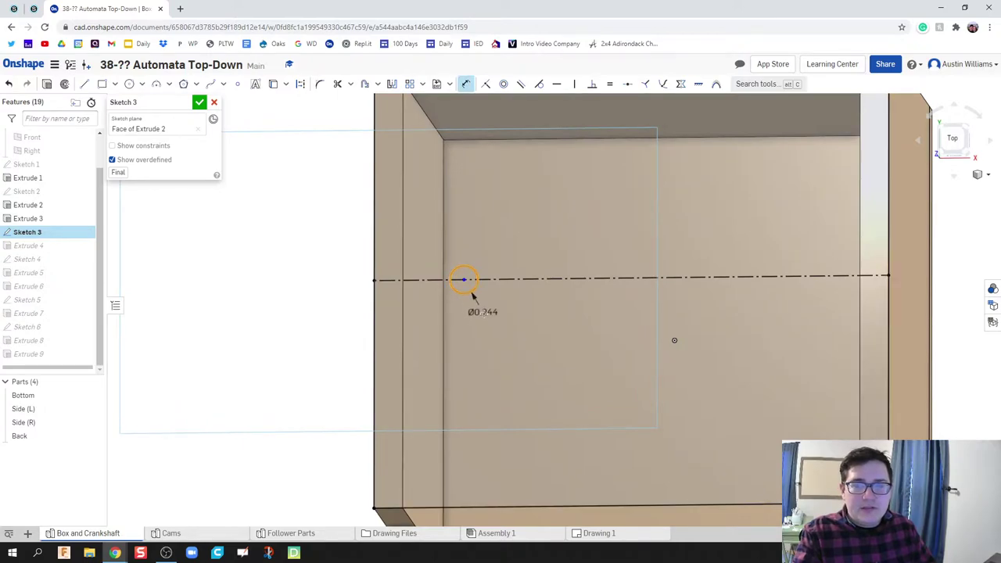
pyautogui.click(489, 316)
pyautogui.write('3/16')
pyautogui.press('Return')
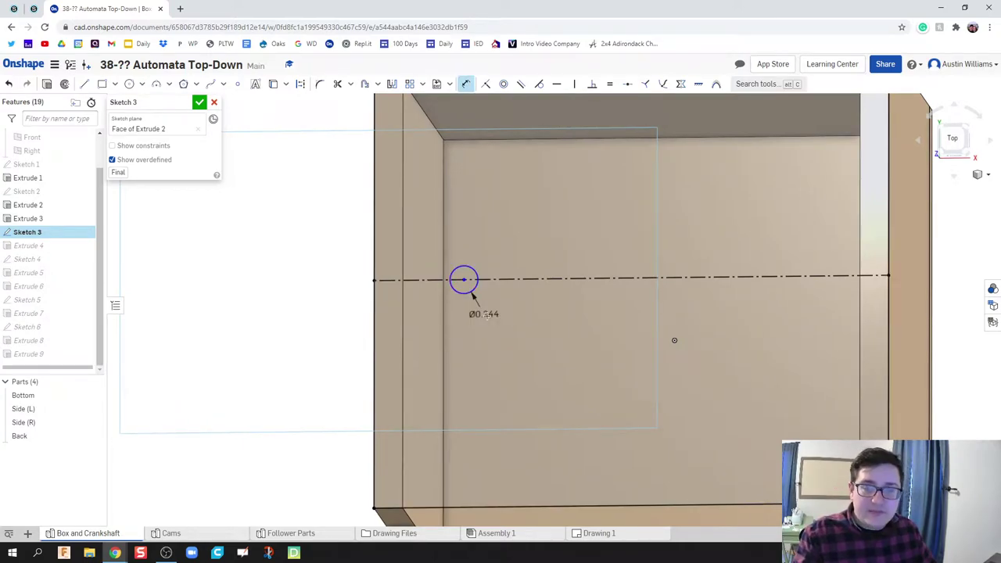
# Dimension the circle's centre 0.75 in from the box's left outer edge
pyautogui.press('n')
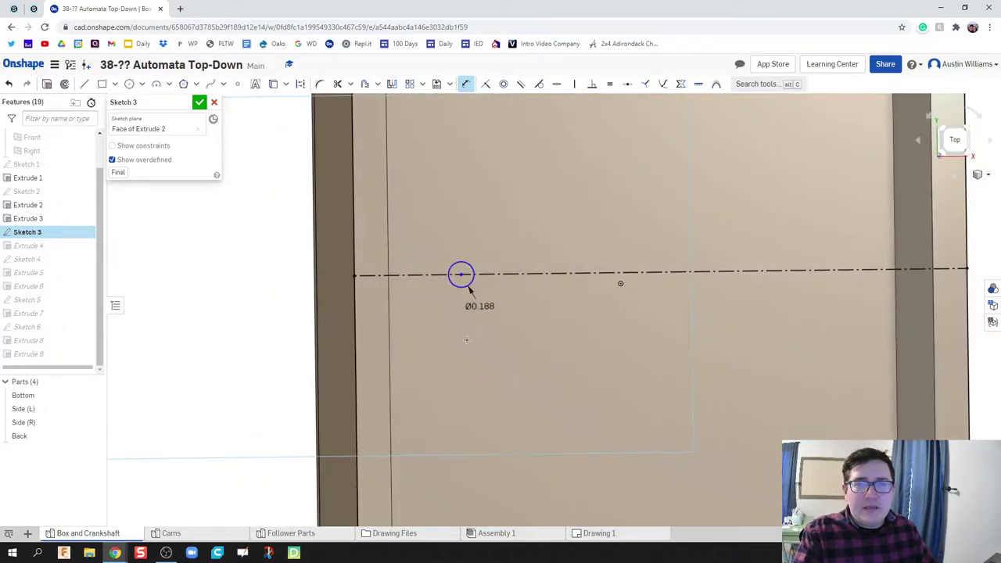
pyautogui.moveTo(440, 341); pyautogui.dragTo(390, 331, button='middle')
pyautogui.scroll(-1, 398, 332)
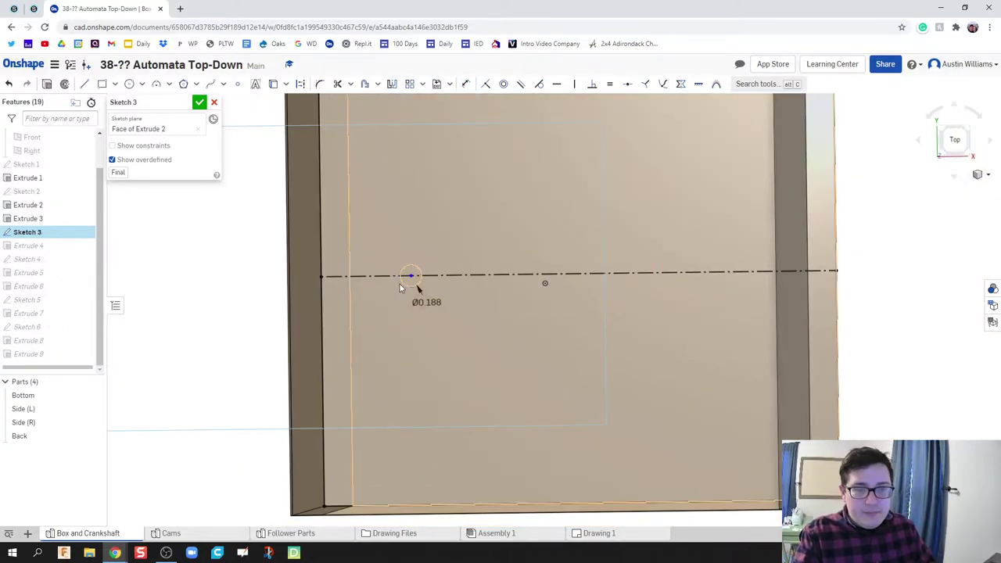
pyautogui.click(322, 273)
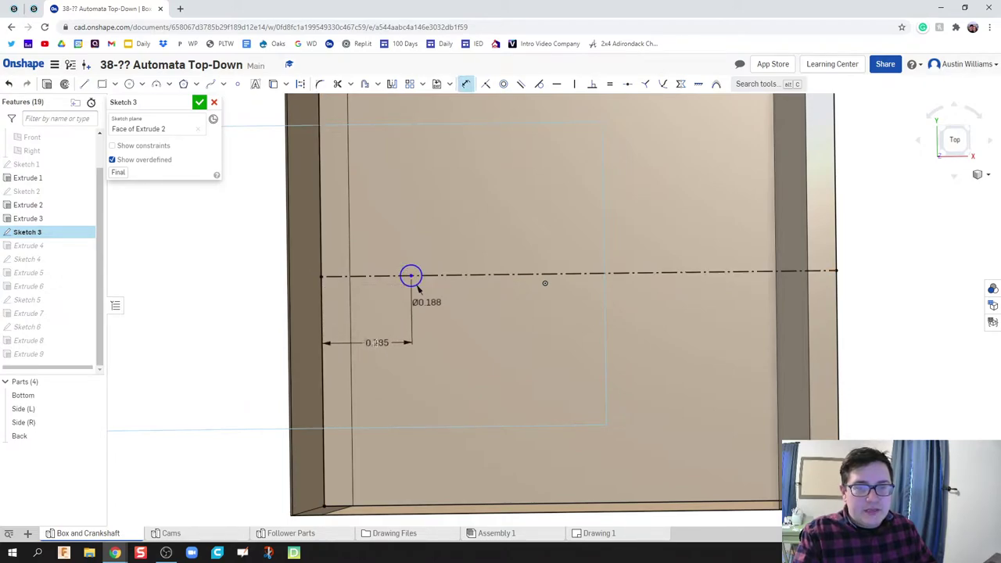
pyautogui.click(375, 343)
pyautogui.write('.785')
pyautogui.press('Return')
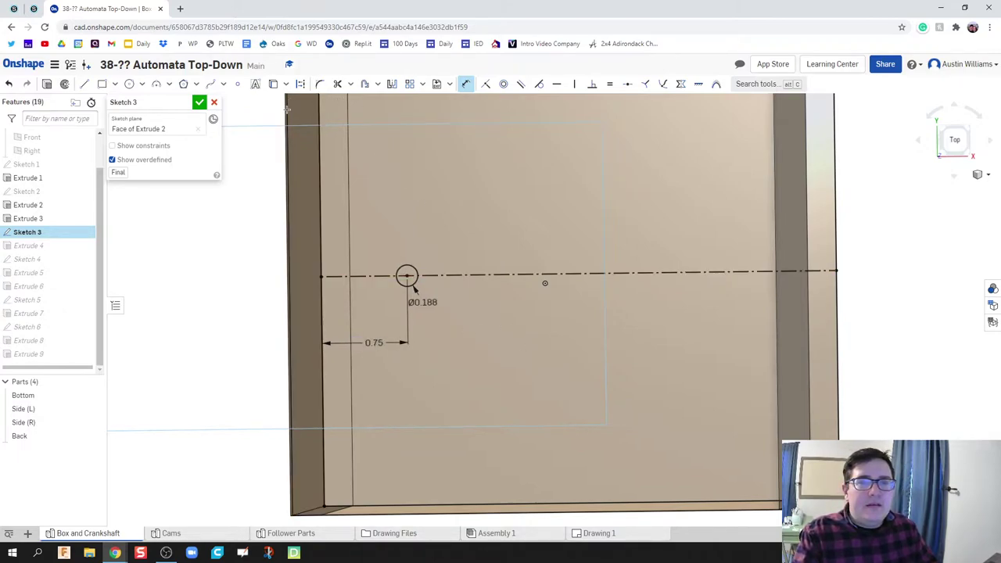
# Create a linear sketch pattern of the circle along the construction line with 6 instances
pyautogui.click(424, 88)
pyautogui.click(428, 101)
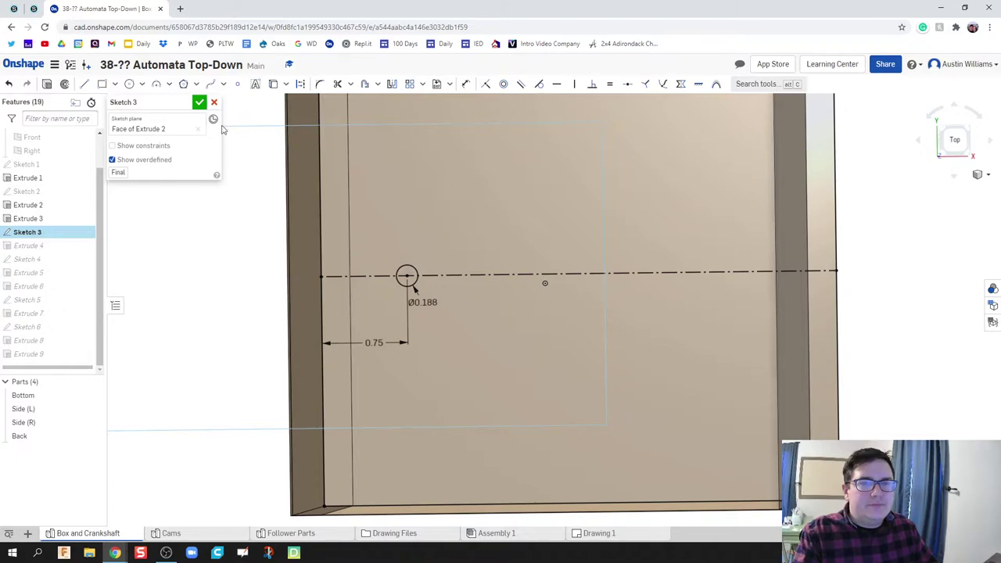
pyautogui.click(412, 284)
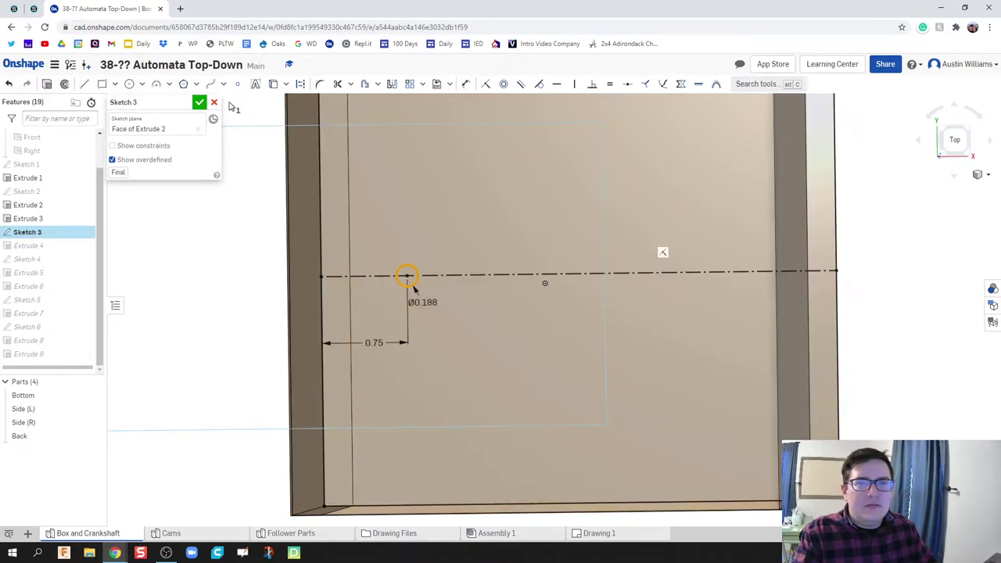
pyautogui.click(410, 84)
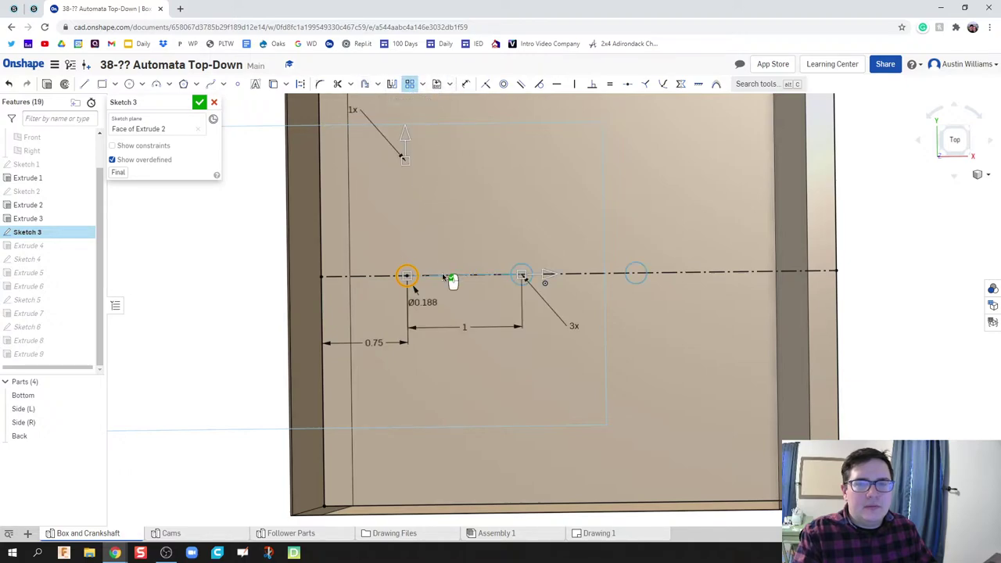
pyautogui.scroll(-2, 482, 335)
pyautogui.scroll(3, 481, 334)
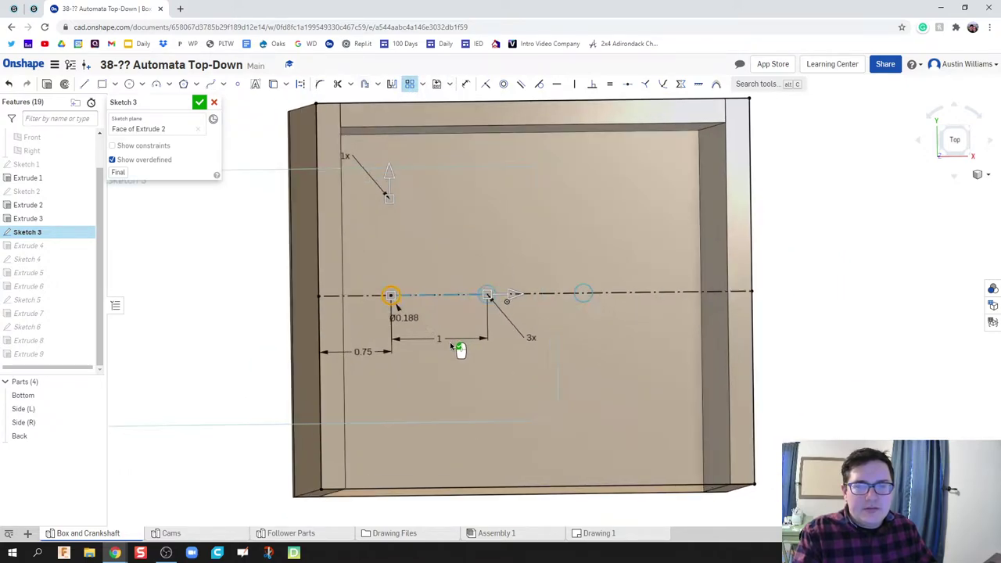
pyautogui.doubleClick(544, 338)
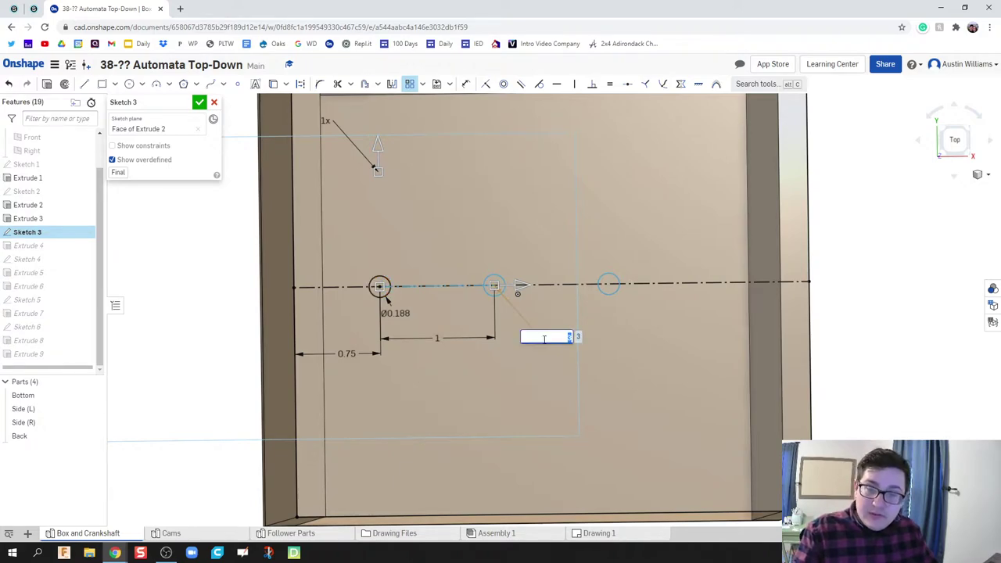
pyautogui.press('Return')
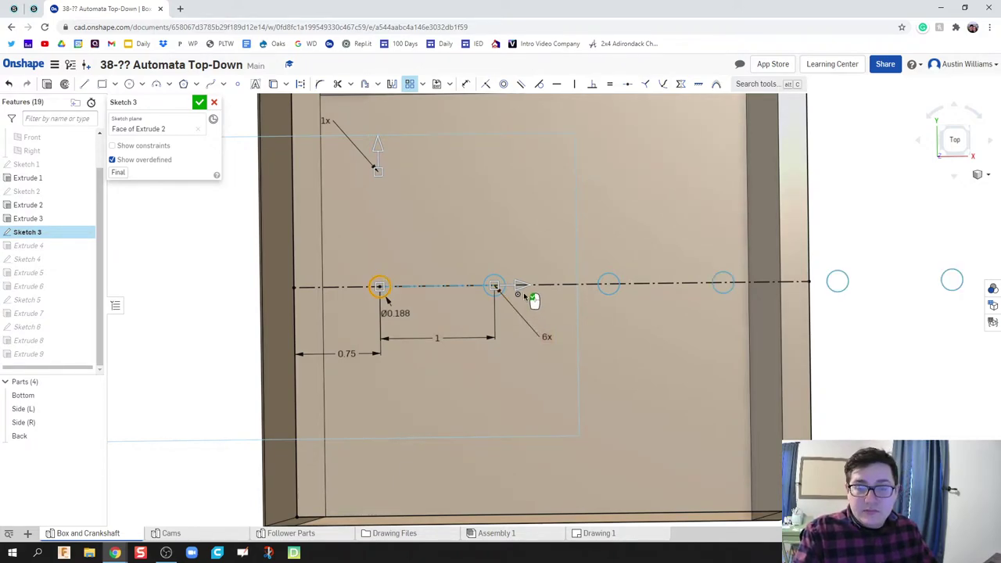
# Reduce the spacing between the patterned circles and set it to 0.5 in
pyautogui.moveTo(520, 290); pyautogui.dragTo(477, 294)
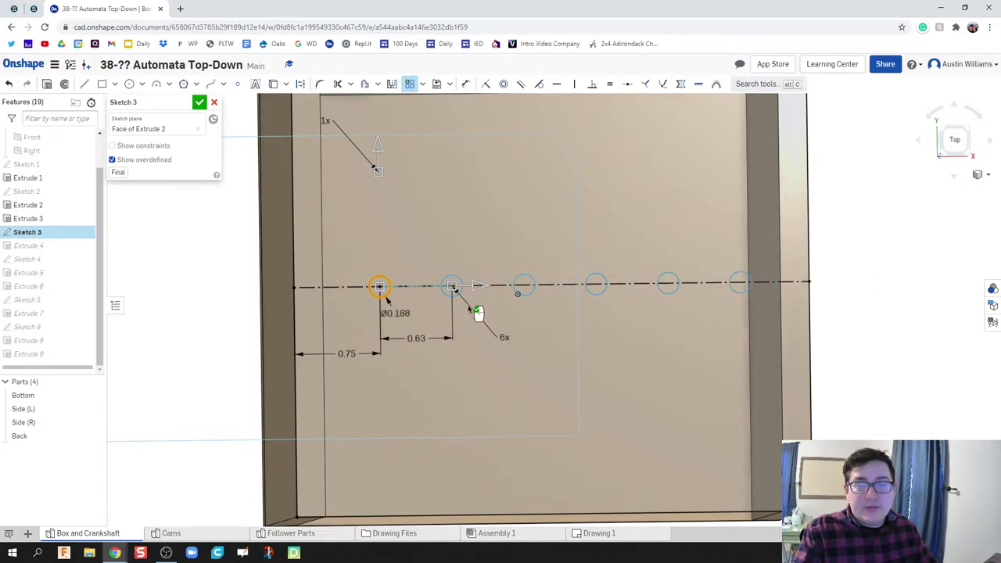
pyautogui.doubleClick(416, 338)
pyautogui.write('0.5')
pyautogui.press('Return')
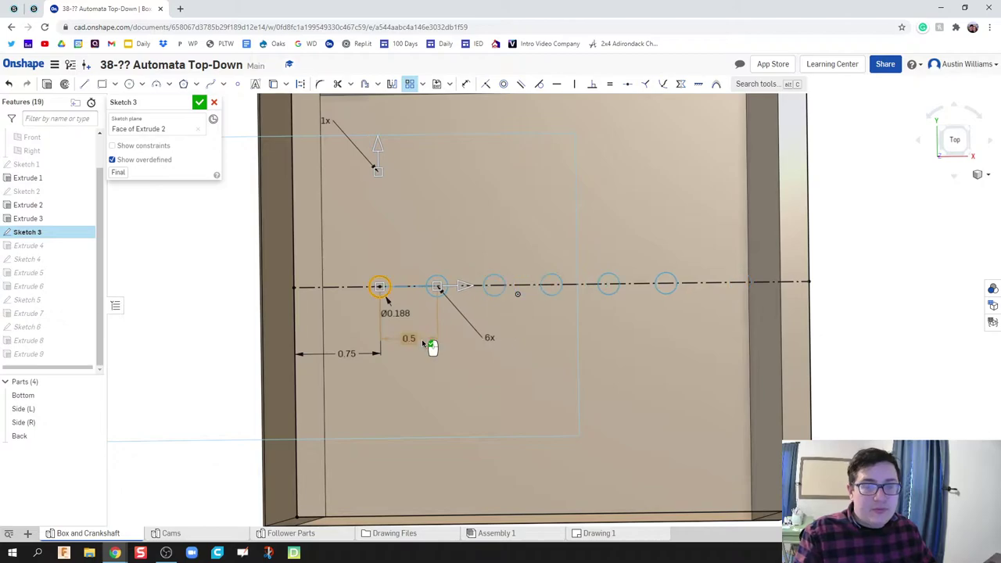
# Set the spacing of the circle pattern to 0.75 in
pyautogui.moveTo(570, 290)
pyautogui.mouseDown(button='right')
pyautogui.moveTo(613, 360)
pyautogui.moveTo(623, 352)
pyautogui.mouseUp(button='right')
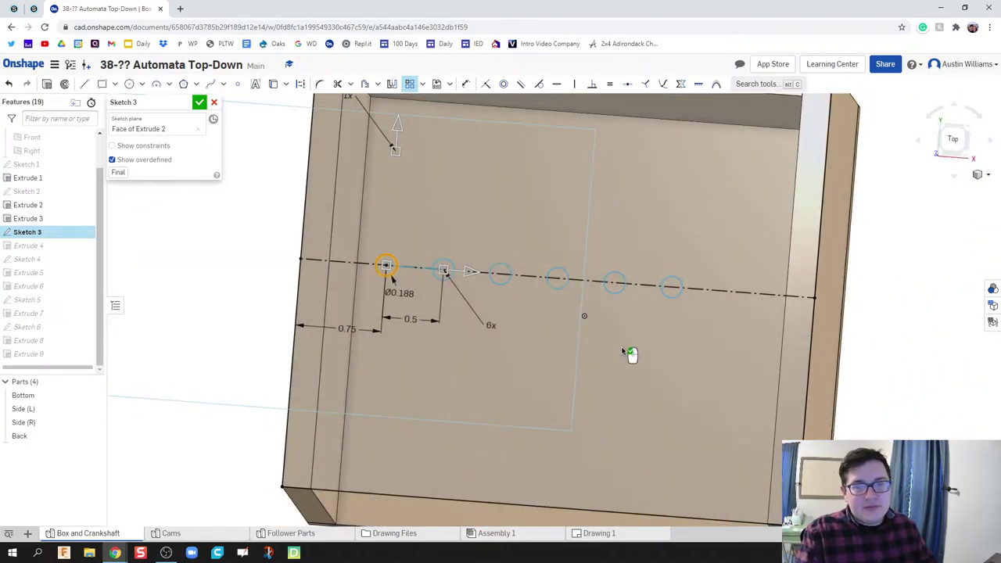
pyautogui.doubleClick(410, 321)
pyautogui.write('0.75')
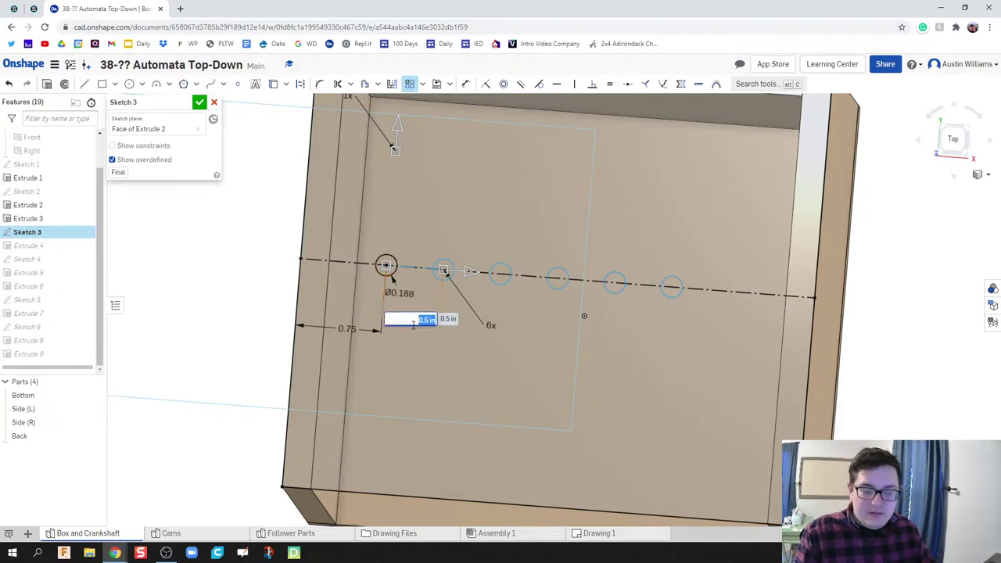
pyautogui.press('Return')
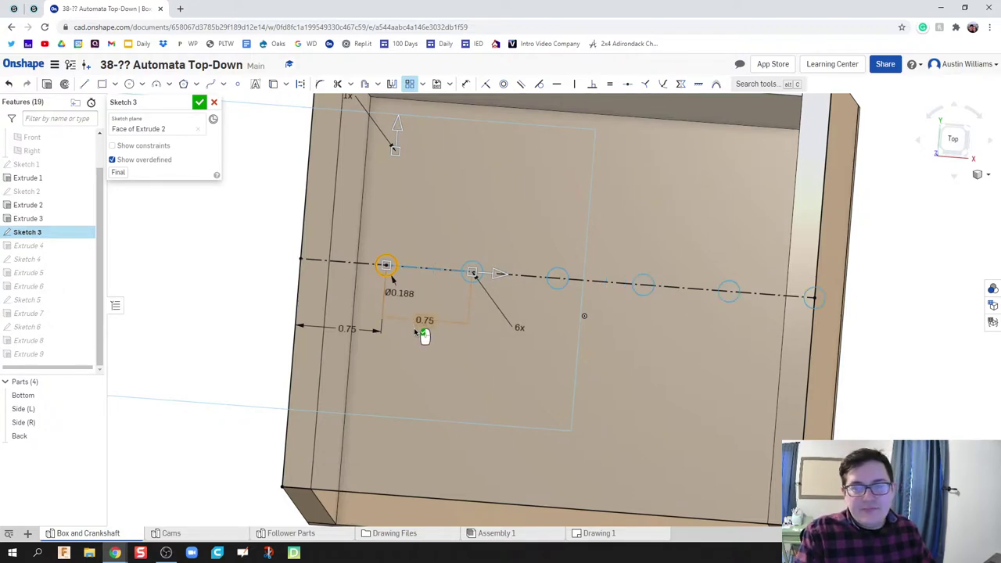
# Set the circle pattern spacing to 5/8 in and finish editing the sketch
pyautogui.doubleClick(432, 323)
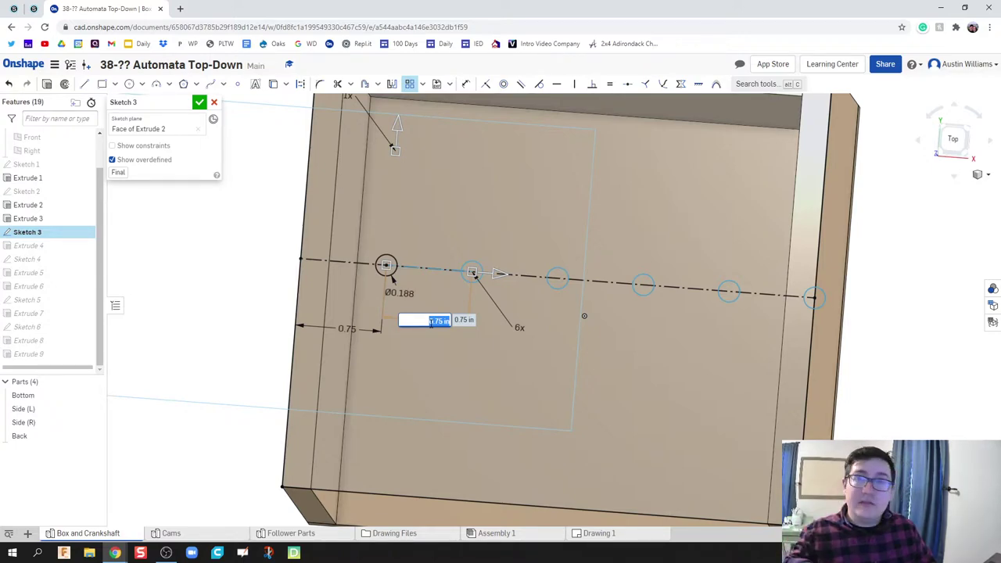
pyautogui.write('5')
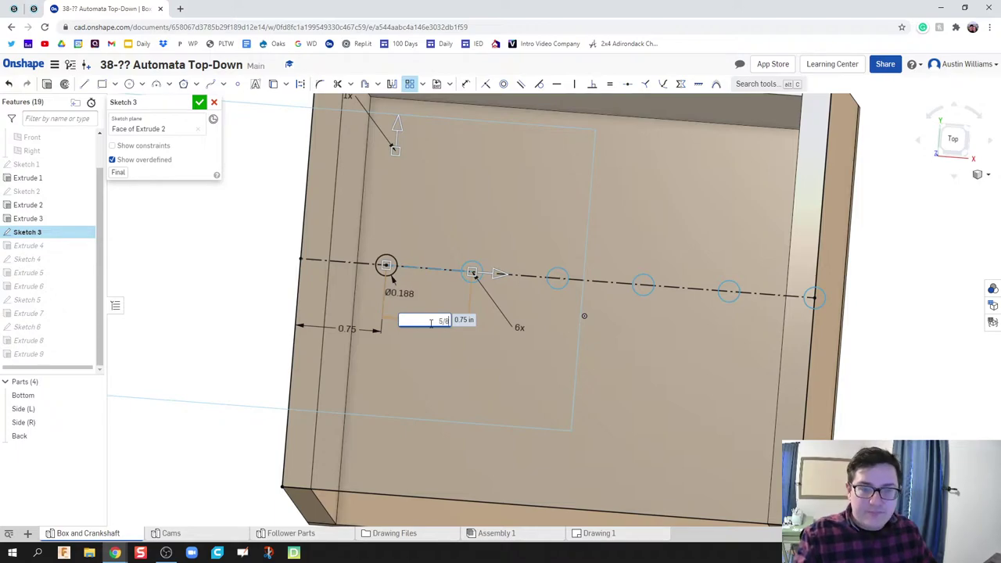
pyautogui.write('/8')
pyautogui.press('Return')
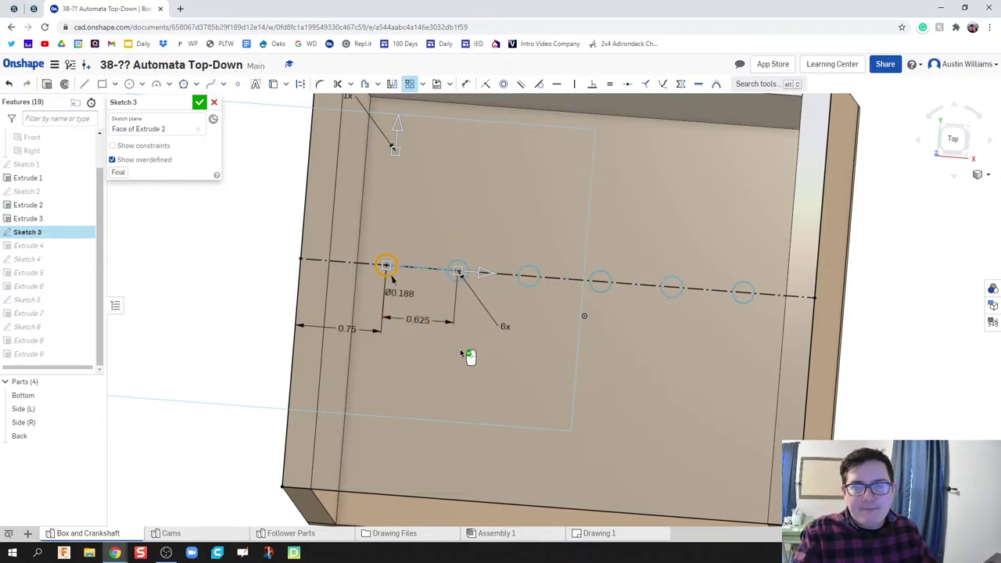
pyautogui.moveTo(462, 353)
pyautogui.mouseDown(button='right')
pyautogui.moveTo(475, 346)
pyautogui.moveTo(431, 347)
pyautogui.mouseUp(button='right')
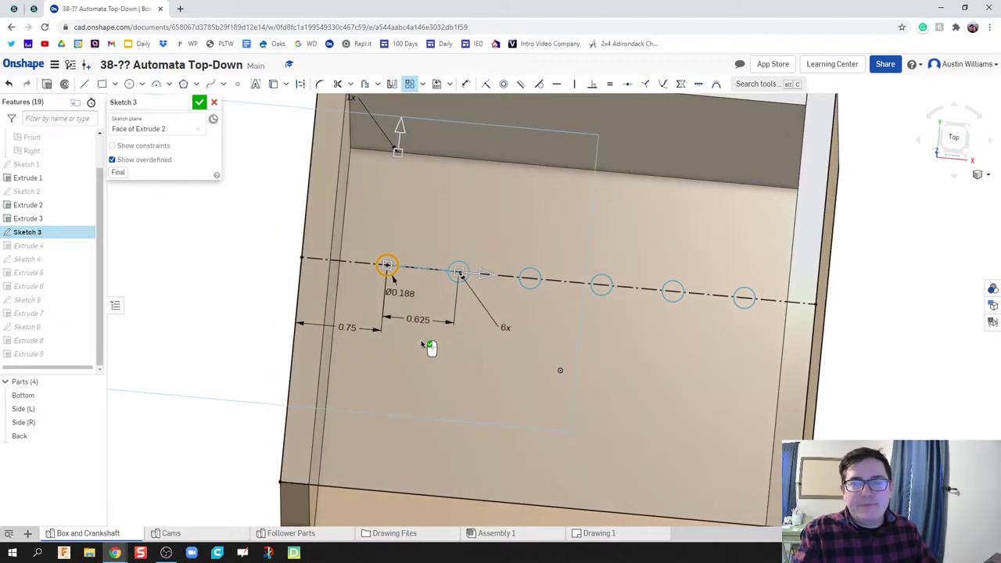
pyautogui.click(200, 104)
# Open Assembly 1 and rotate the crank handle on the side of the box to test the crankshaft
pyautogui.scroll(-3, 221, 345)
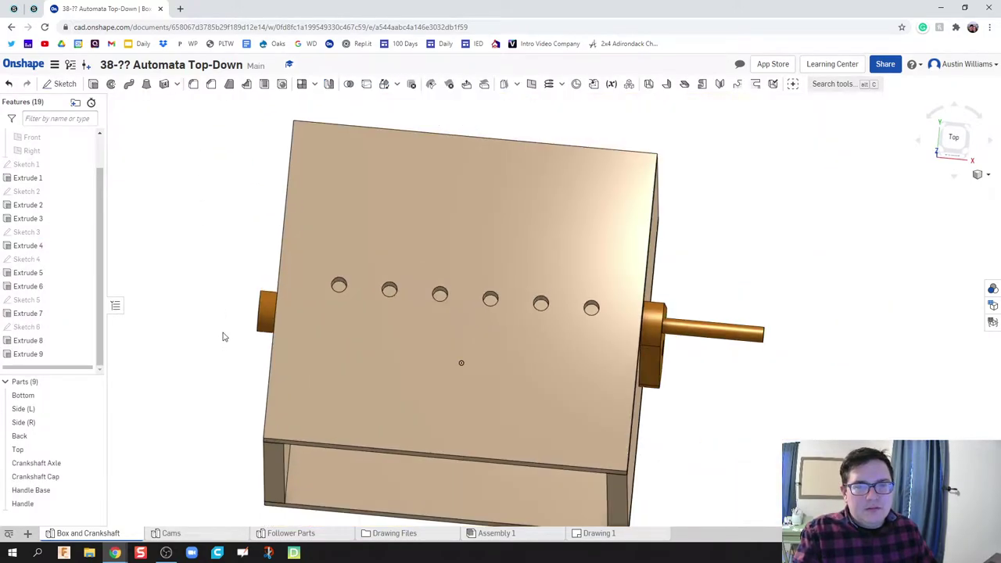
pyautogui.moveTo(221, 337)
pyautogui.mouseDown(button='right')
pyautogui.moveTo(212, 261)
pyautogui.moveTo(212, 297)
pyautogui.mouseUp(button='right')
pyautogui.moveTo(218, 305); pyautogui.dragTo(319, 282, button='middle')
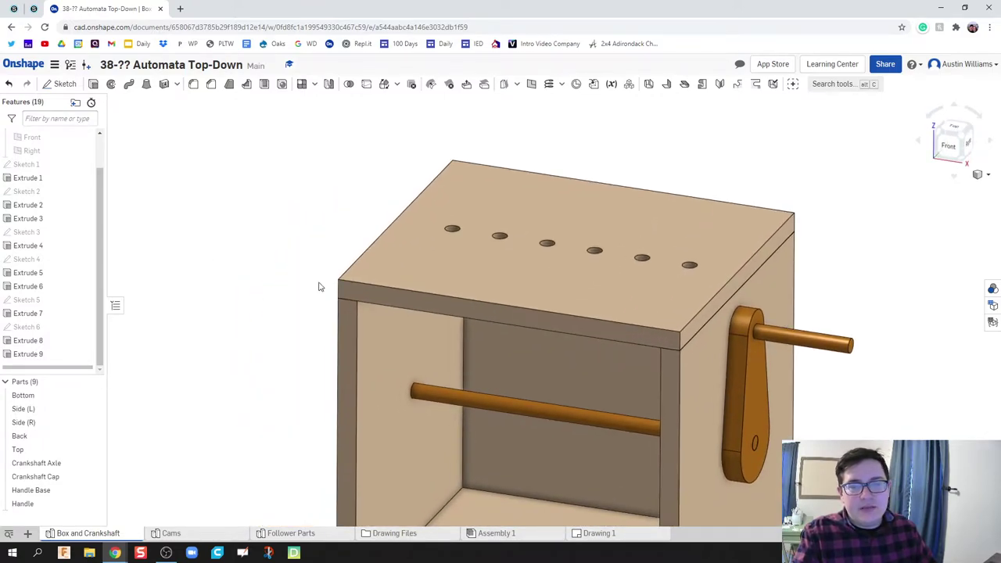
pyautogui.moveTo(319, 282)
pyautogui.mouseDown(button='right')
pyautogui.moveTo(329, 261)
pyautogui.moveTo(324, 268)
pyautogui.mouseUp(button='right')
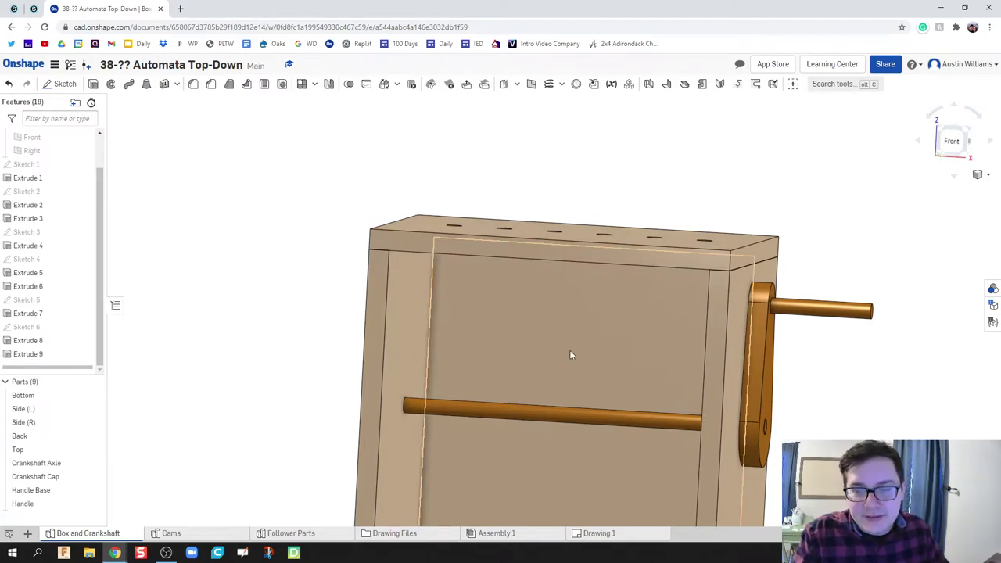
pyautogui.click(530, 535)
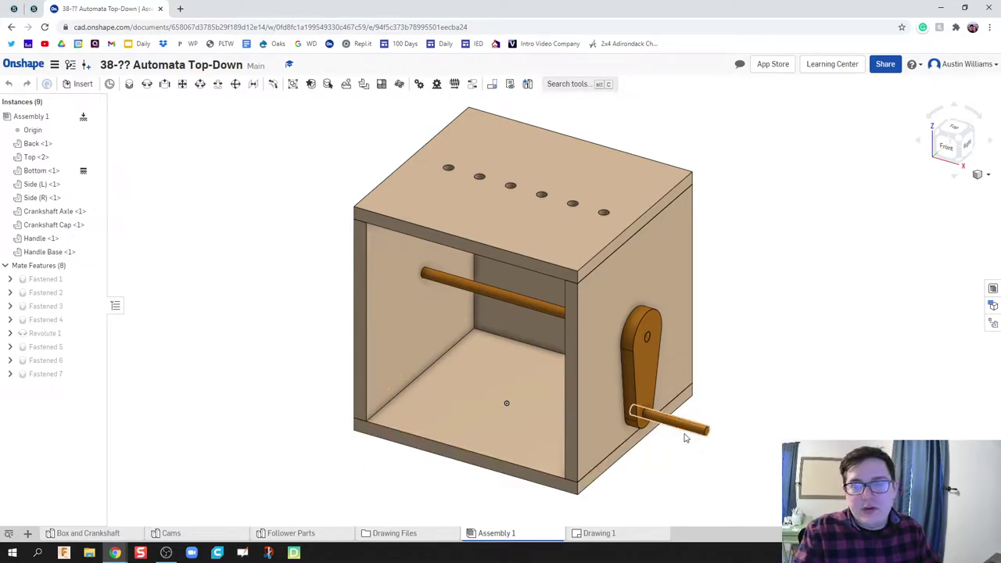
pyautogui.moveTo(686, 435); pyautogui.dragTo(366, 414)
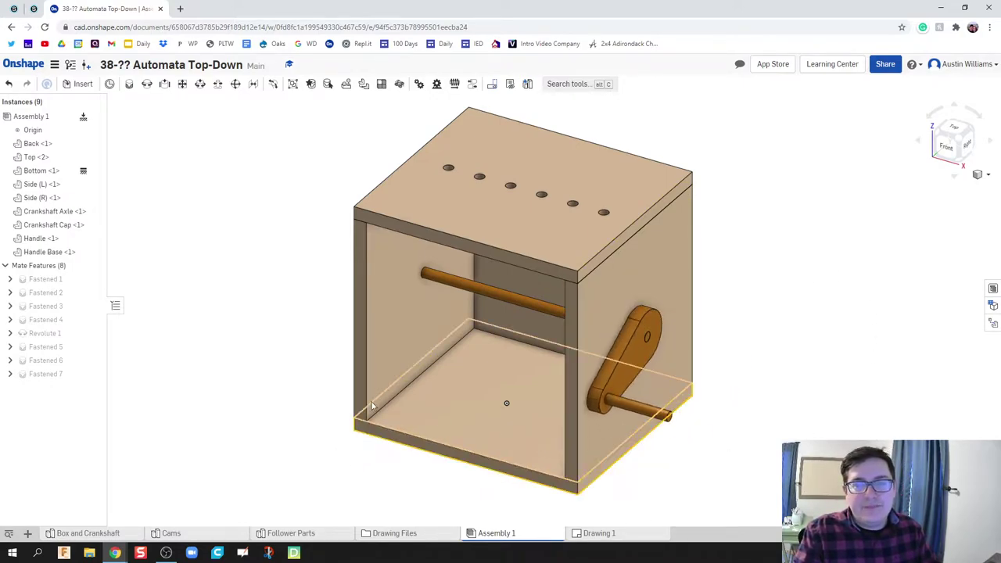
pyautogui.moveTo(251, 284); pyautogui.dragTo(253, 263, button='right')
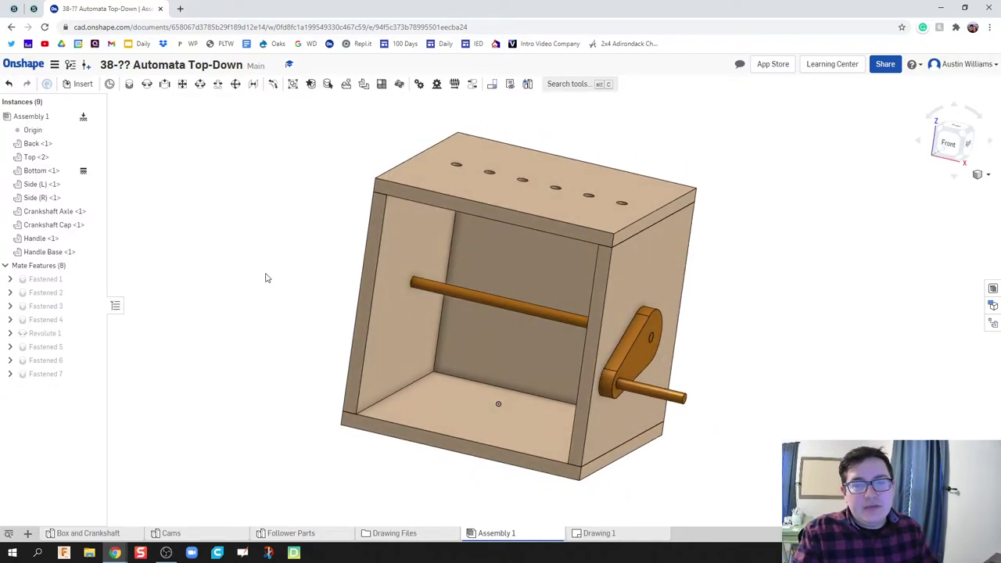
# Insert the Circle Cam and the Ecc Cam from the Cams part studio, placing them beside the box
pyautogui.click(82, 84)
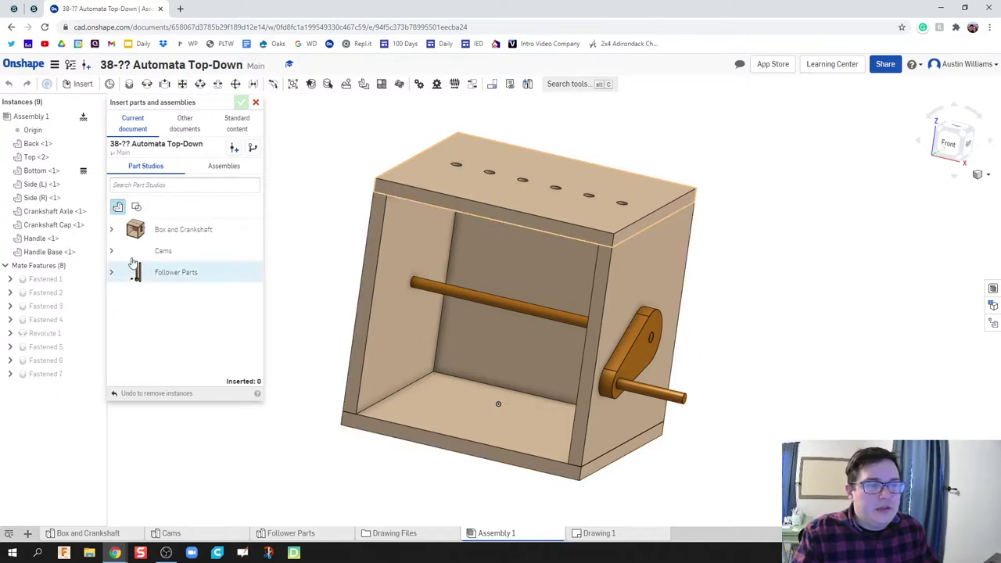
pyautogui.click(111, 251)
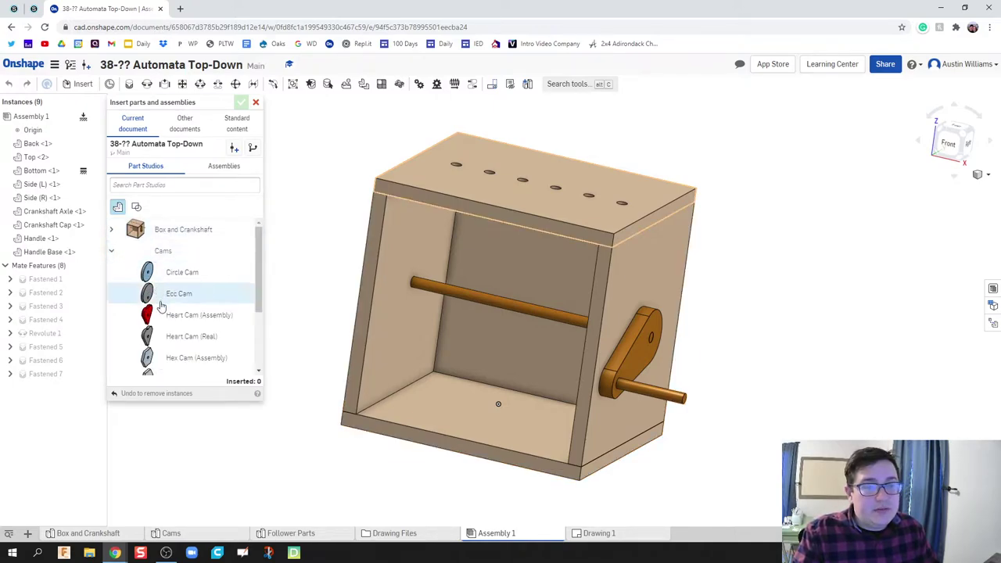
pyautogui.click(157, 272)
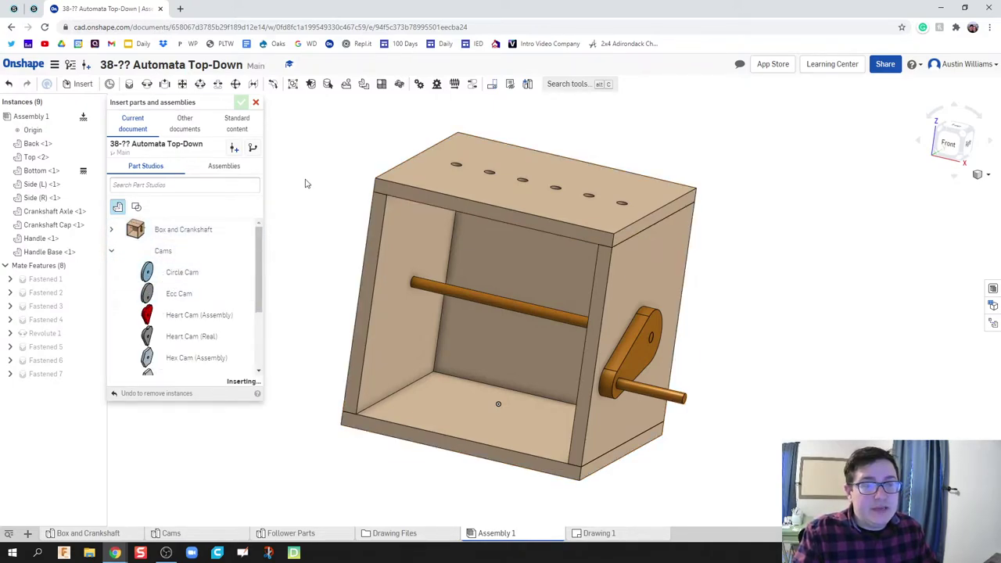
pyautogui.click(304, 177)
pyautogui.click(168, 293)
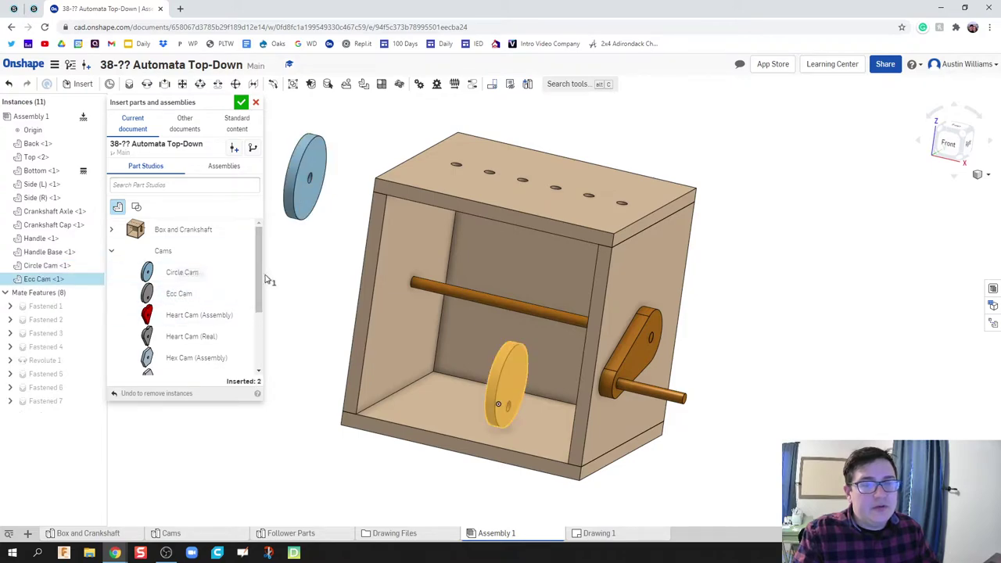
pyautogui.click(268, 286)
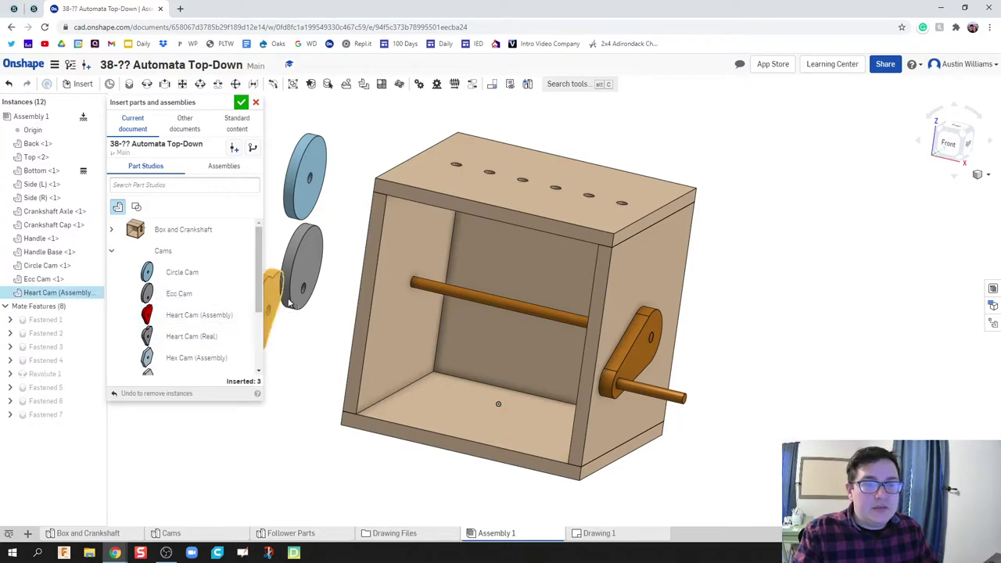
# Insert the Heart Cam (Assembly), Hex Cam (Assembly), Pear Cam and Snail (Assembly) beside the box and finish inserting
pyautogui.click(349, 167)
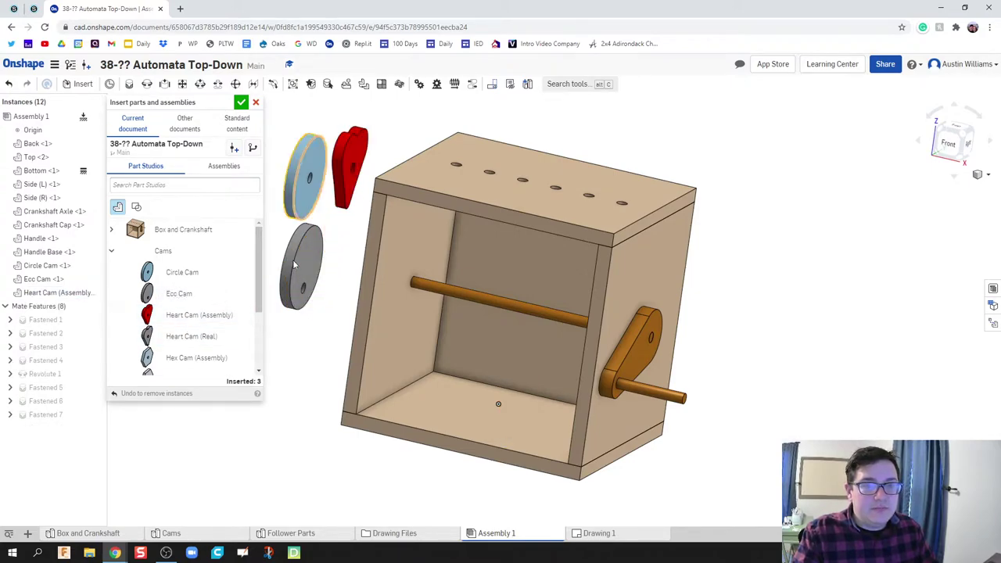
pyautogui.click(195, 358)
pyautogui.click(315, 356)
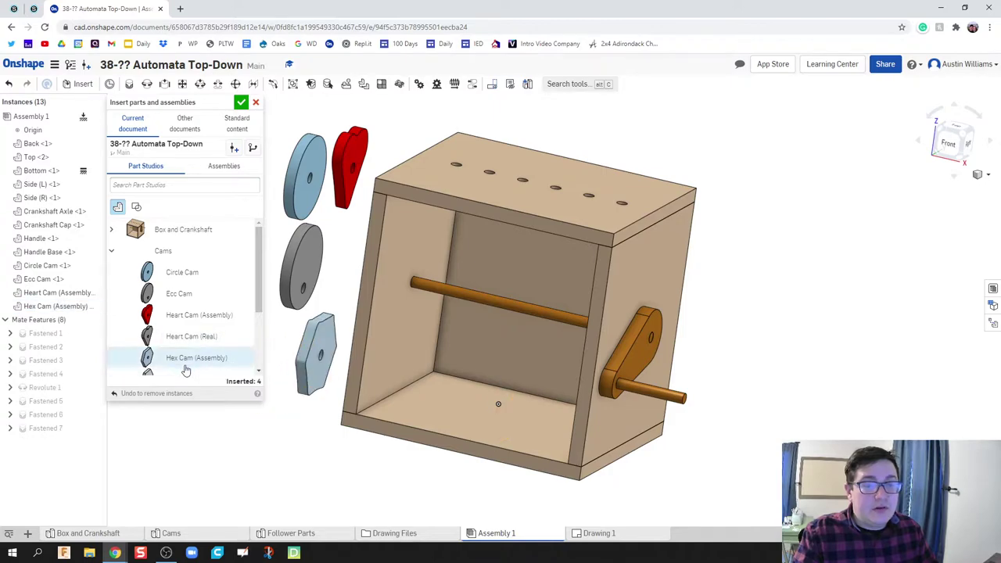
pyautogui.scroll(-3, 176, 344)
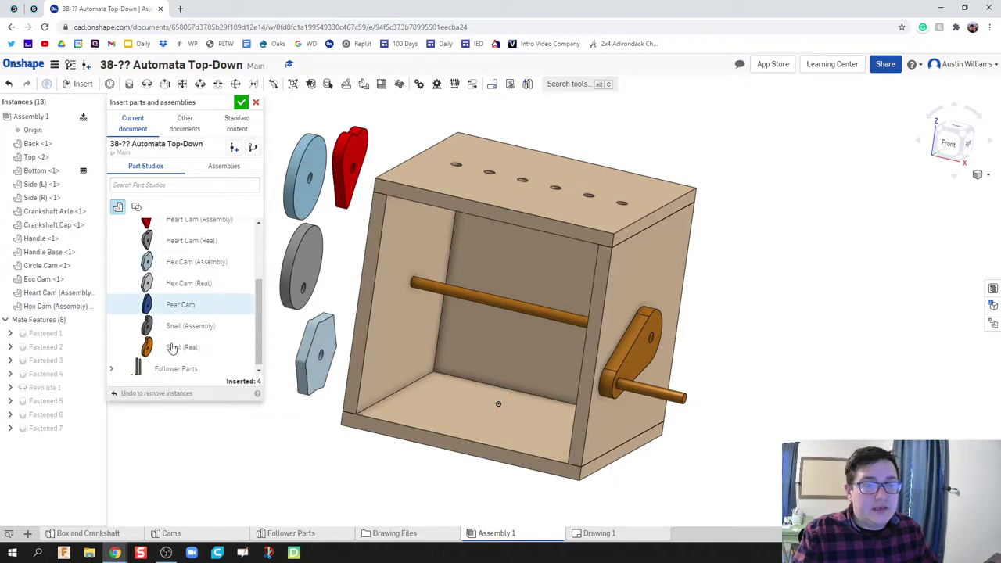
pyautogui.click(180, 301)
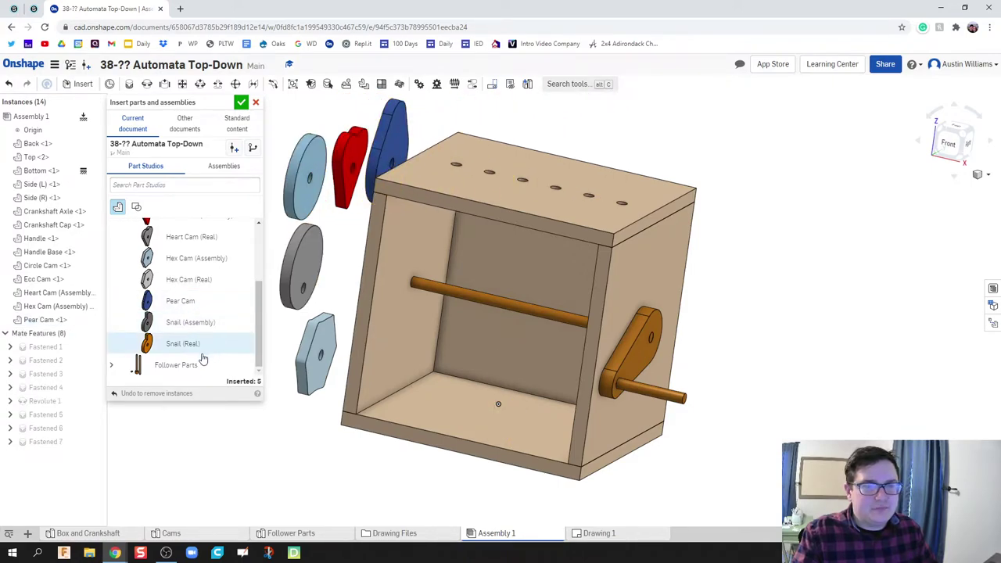
pyautogui.click(190, 323)
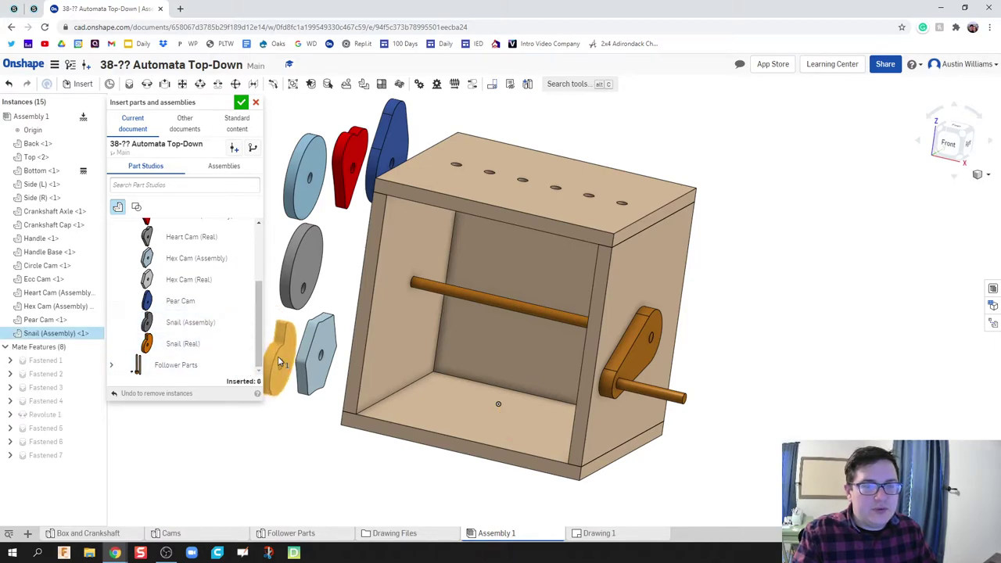
pyautogui.scroll(3, 136, 266)
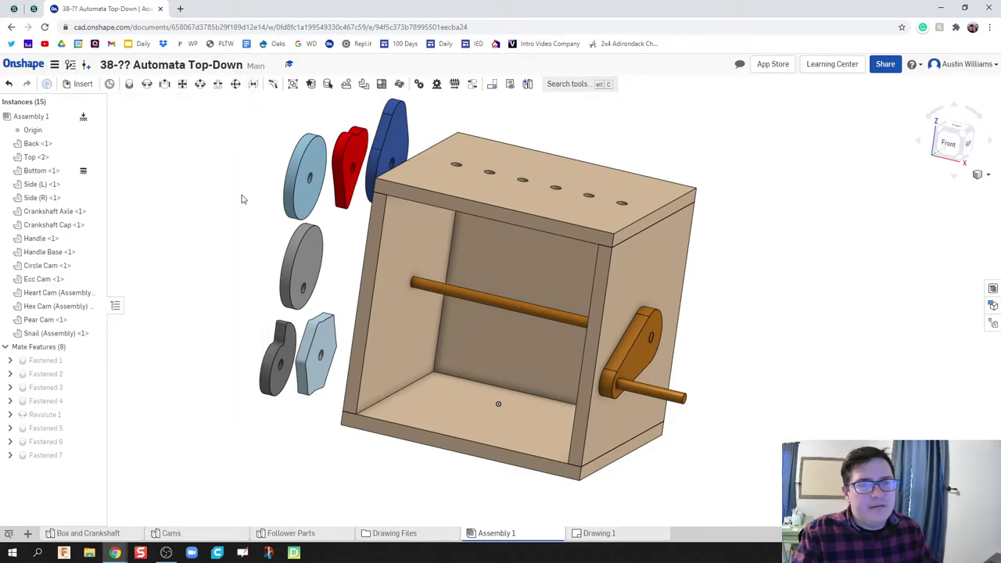
# Examine the inserted cams from several angles, checking the rim faces of the pear cam
pyautogui.moveTo(205, 282); pyautogui.dragTo(266, 298, button='right')
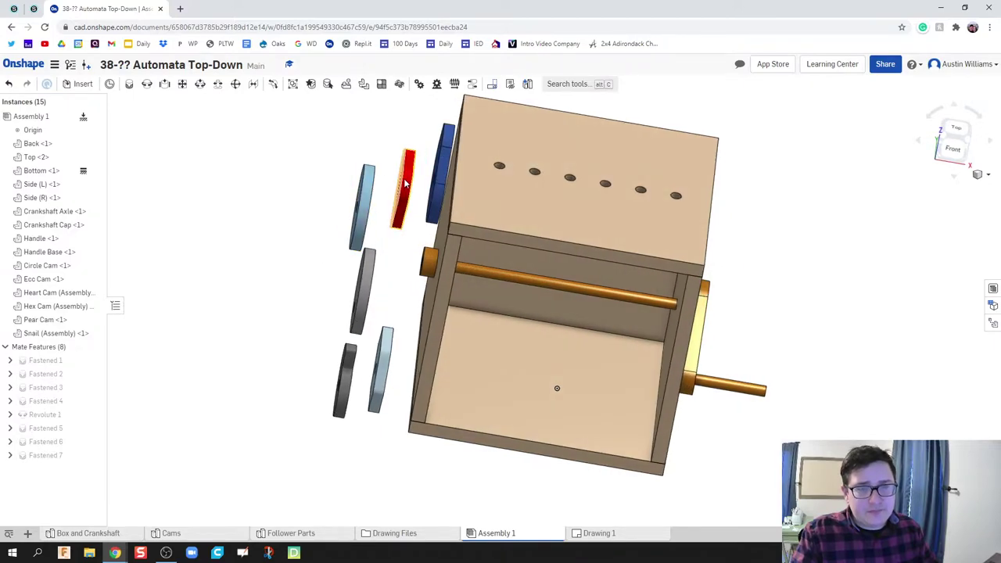
pyautogui.moveTo(401, 291); pyautogui.dragTo(392, 278, button='right')
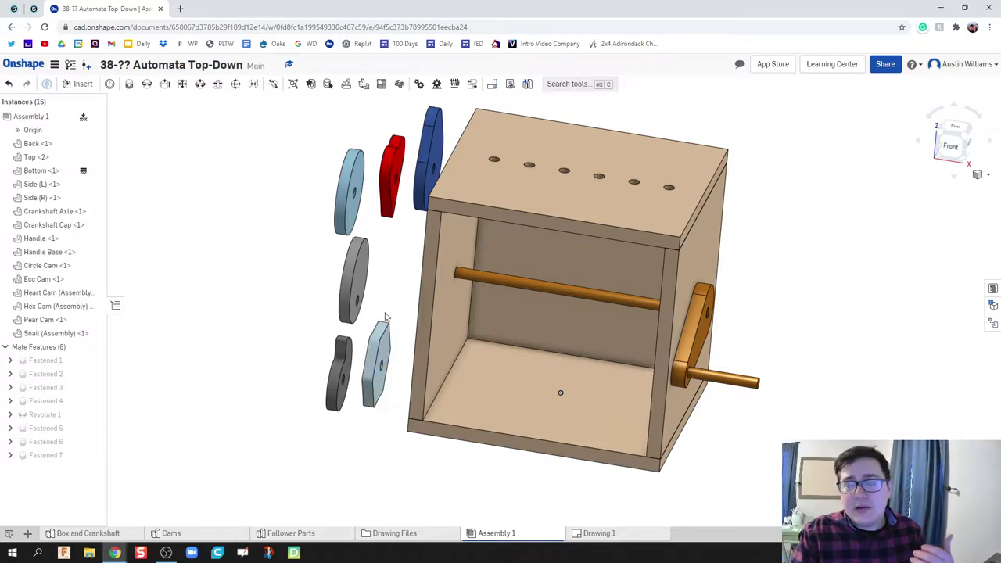
pyautogui.scroll(2, 388, 314)
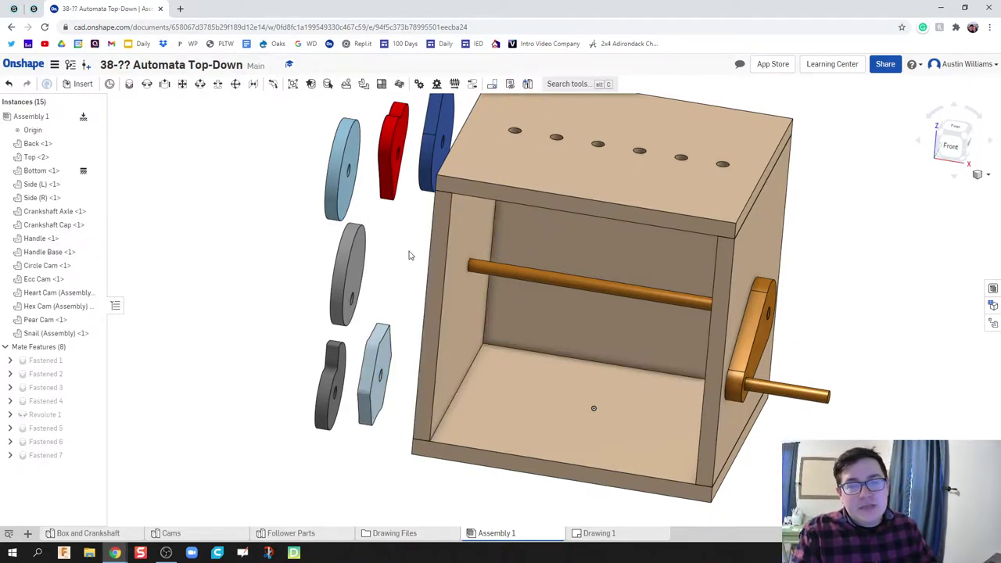
pyautogui.moveTo(410, 255); pyautogui.dragTo(431, 278, button='right')
pyautogui.scroll(6, 507, 199)
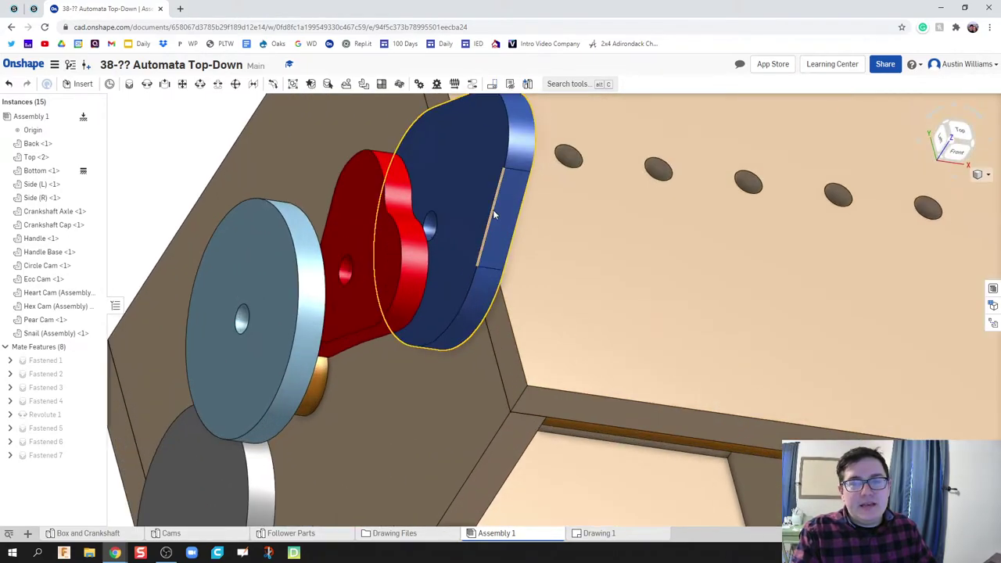
pyautogui.moveTo(507, 204); pyautogui.dragTo(456, 212, button='right')
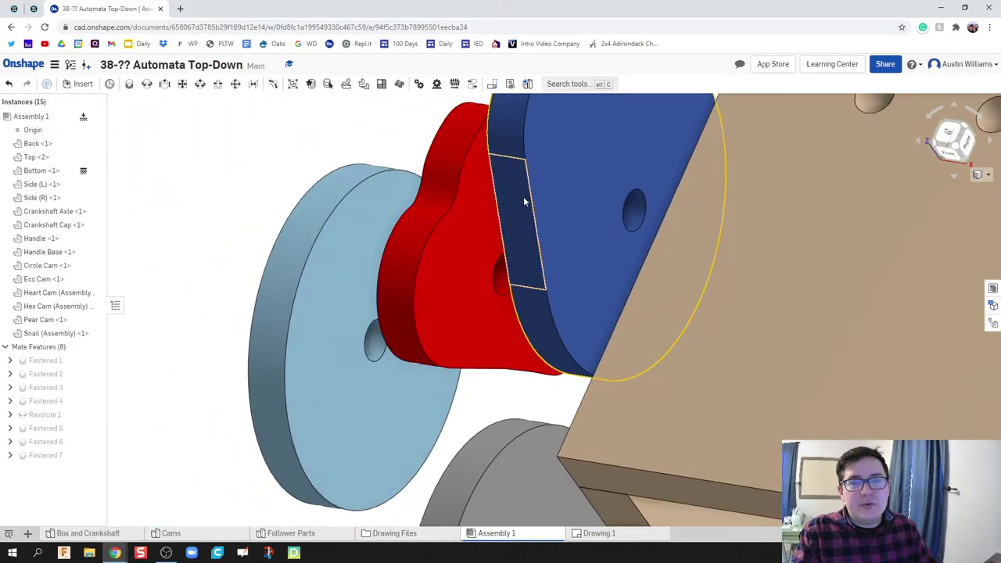
pyautogui.moveTo(512, 164); pyautogui.dragTo(514, 233, button='right')
pyautogui.click(500, 202)
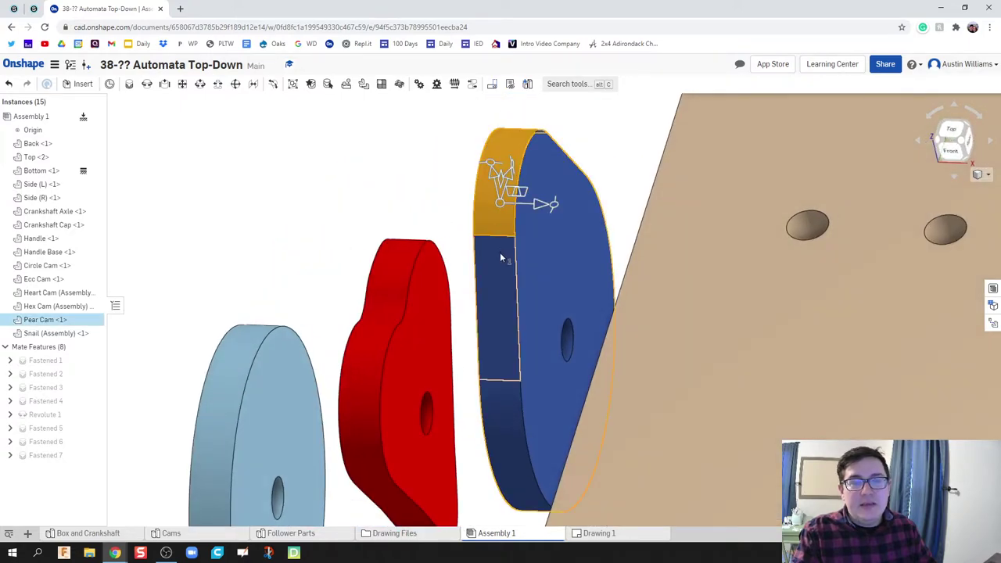
pyautogui.moveTo(548, 293); pyautogui.dragTo(514, 293, button='right')
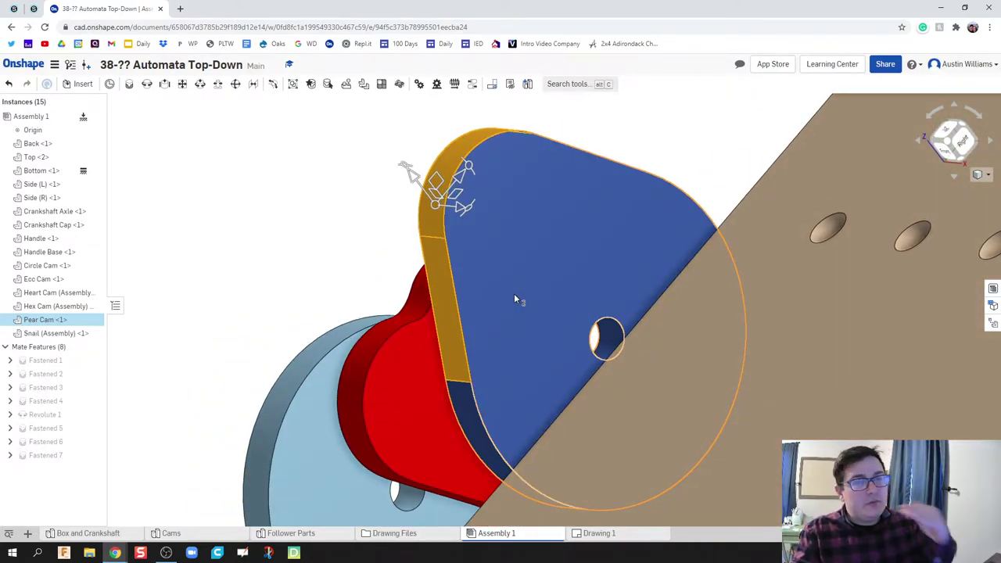
pyautogui.moveTo(294, 213); pyautogui.dragTo(324, 210, button='right')
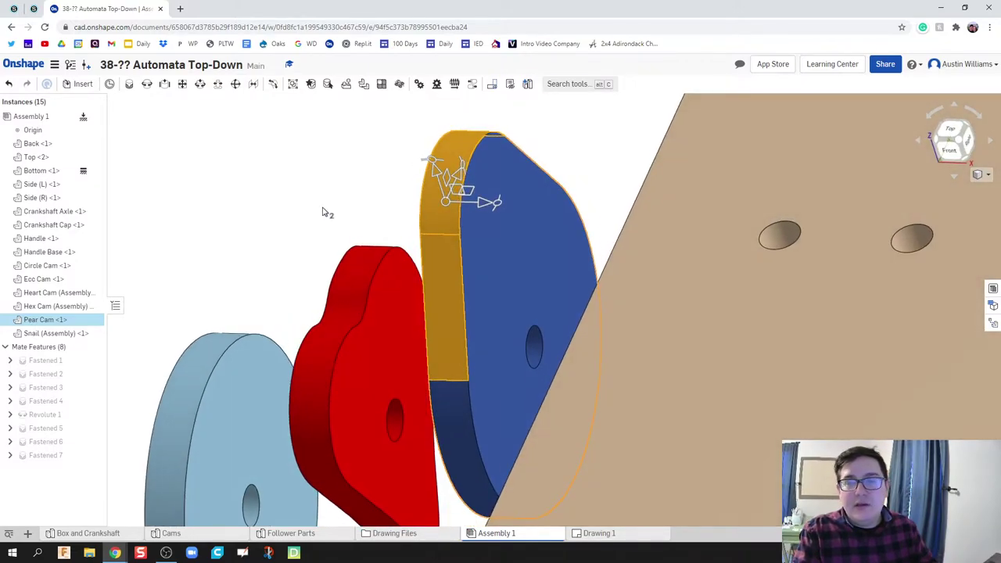
pyautogui.scroll(-2, 323, 210)
pyautogui.moveTo(323, 207); pyautogui.dragTo(382, 181, button='middle')
pyautogui.moveTo(382, 181); pyautogui.dragTo(418, 184, button='right')
pyautogui.click(335, 226)
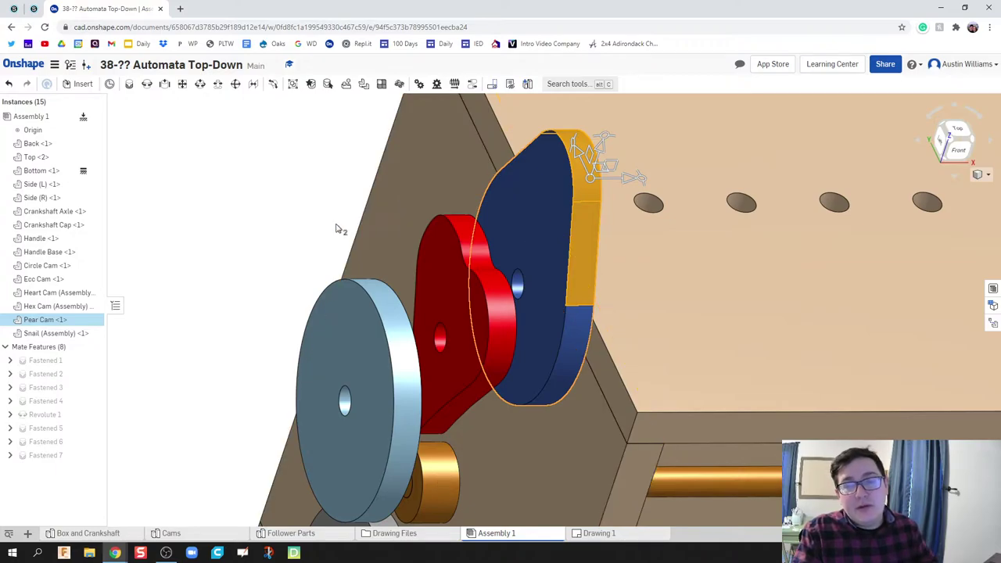
pyautogui.moveTo(334, 227); pyautogui.dragTo(262, 263, button='right')
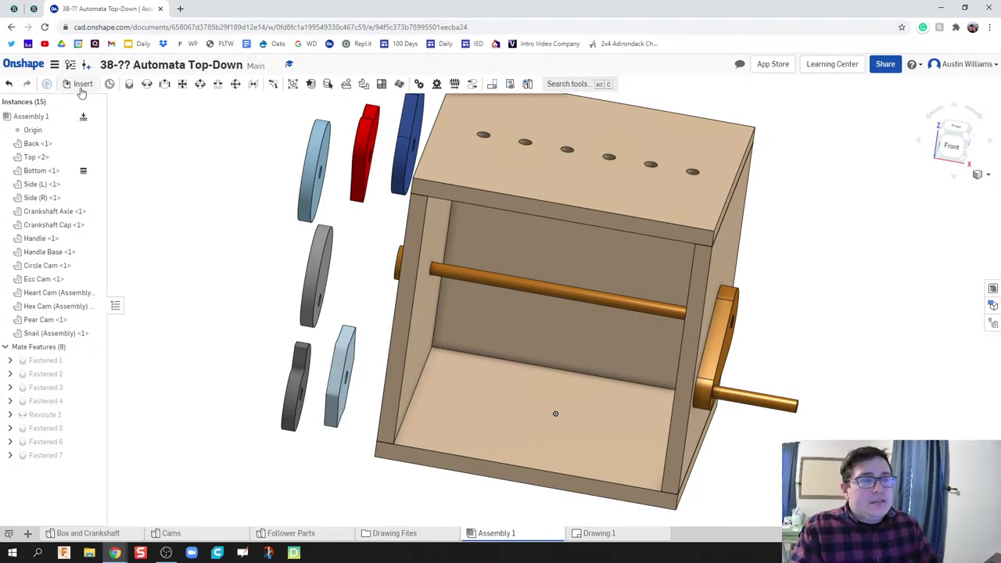
# Fasten the Circle Cam's hole to the crankshaft hole in Side (L), flipping the primary axis of the mate
pyautogui.click(128, 84)
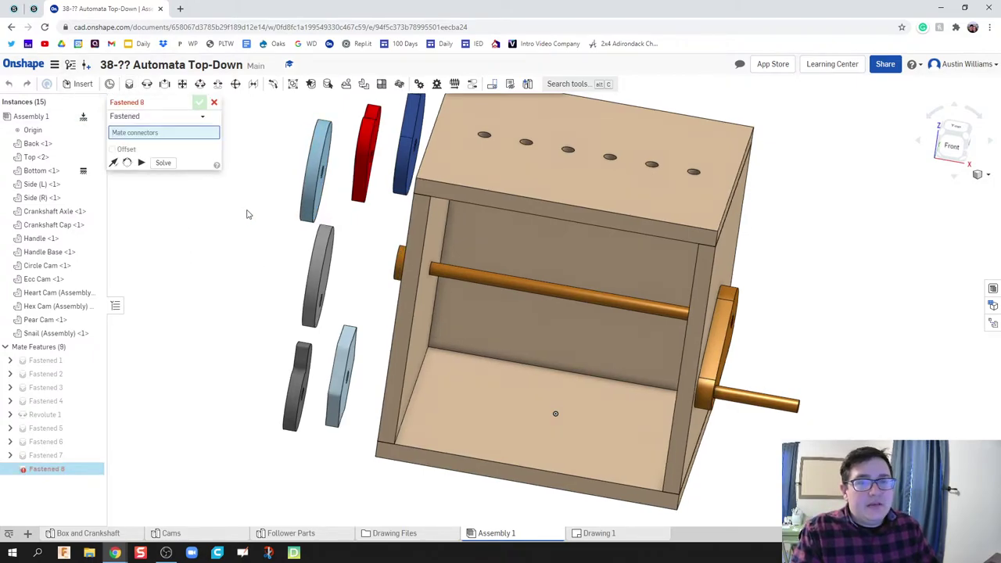
pyautogui.moveTo(246, 212); pyautogui.dragTo(291, 195, button='right')
pyautogui.click(292, 195)
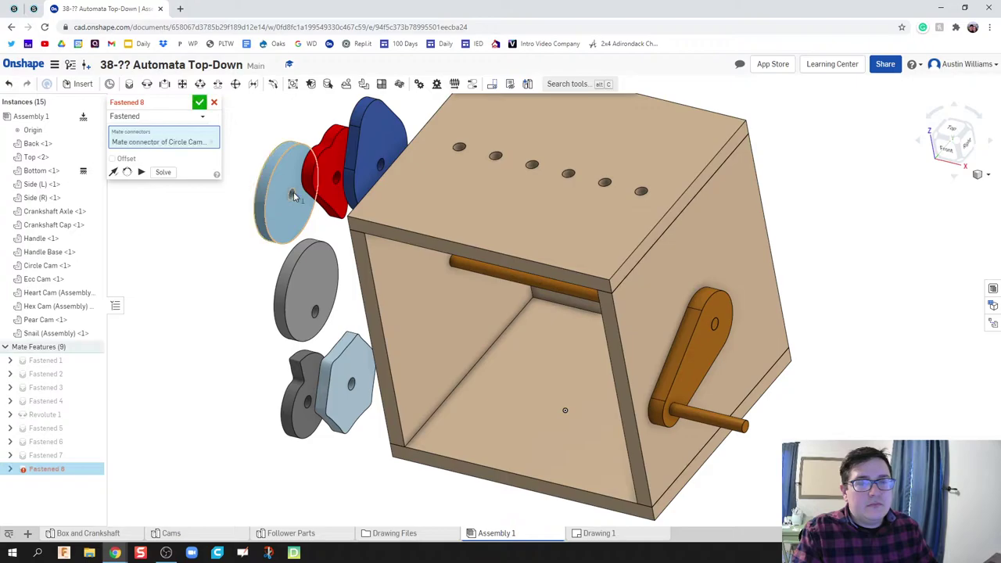
pyautogui.moveTo(374, 278); pyautogui.dragTo(519, 289, button='right')
pyautogui.click(458, 259)
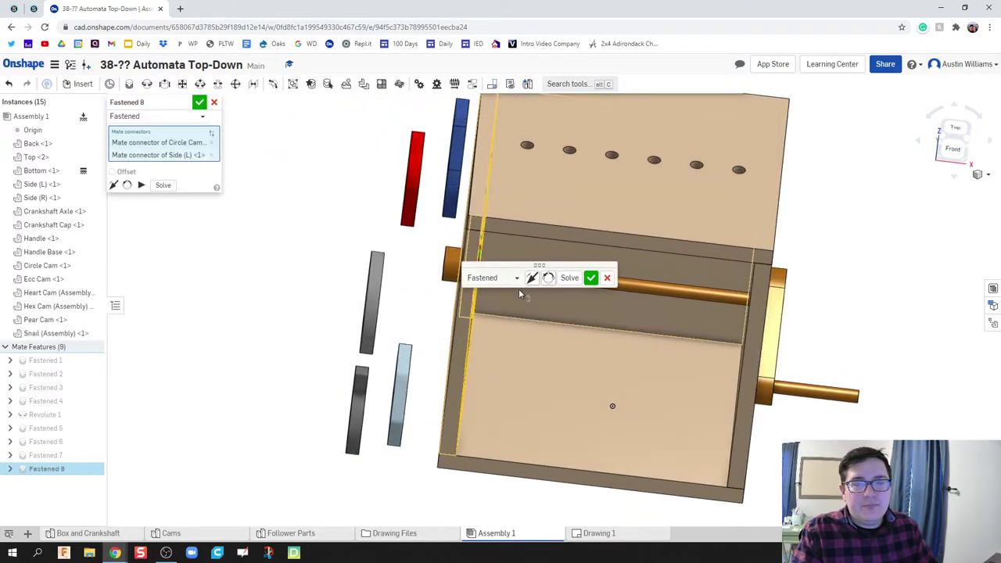
pyautogui.click(532, 279)
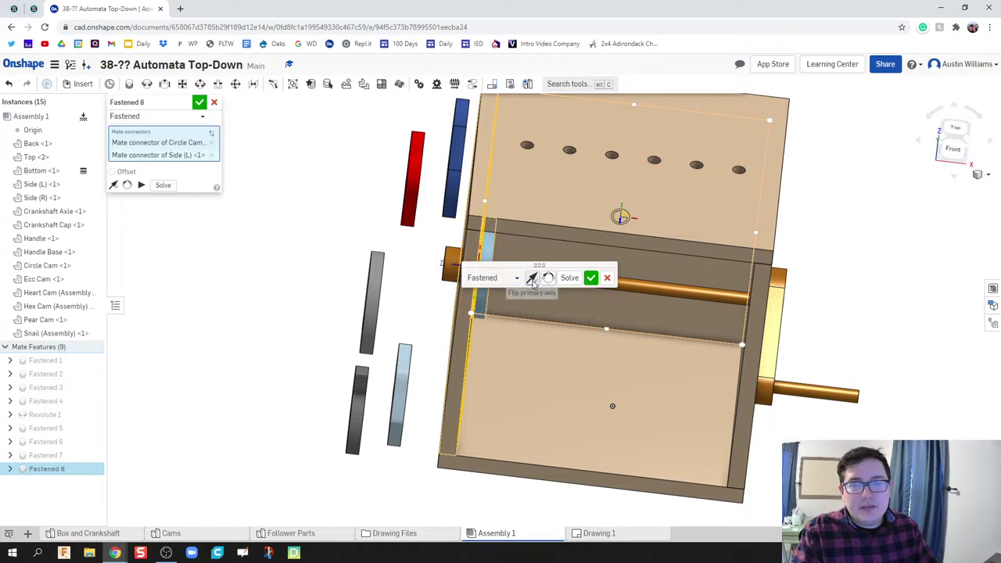
pyautogui.moveTo(517, 304); pyautogui.dragTo(508, 326, button='right')
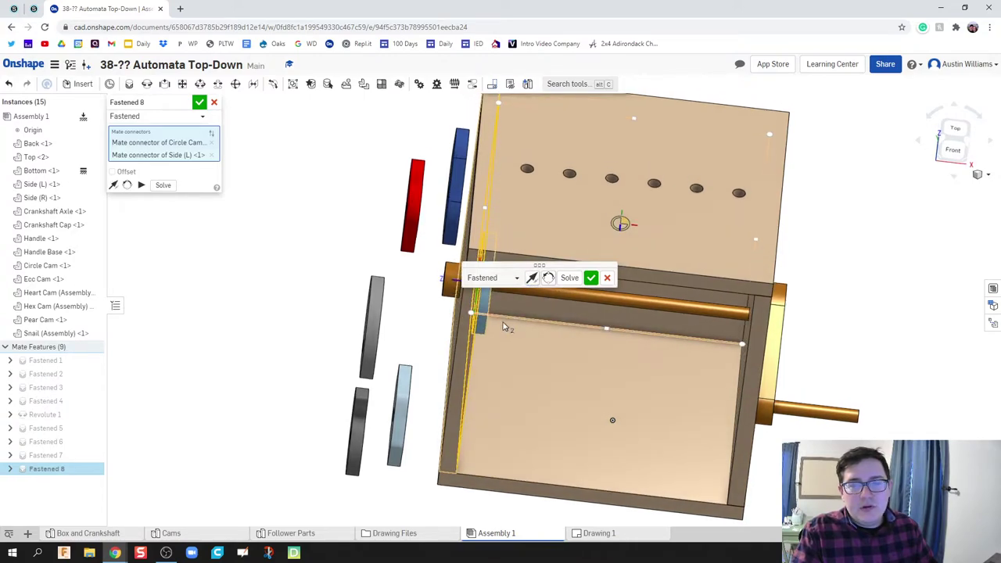
# Turn on the offset for the Circle Cam's fastened mate and set its Z distance to -0.75 in
pyautogui.click(123, 174)
pyautogui.moveTo(329, 284); pyautogui.dragTo(298, 248, button='right')
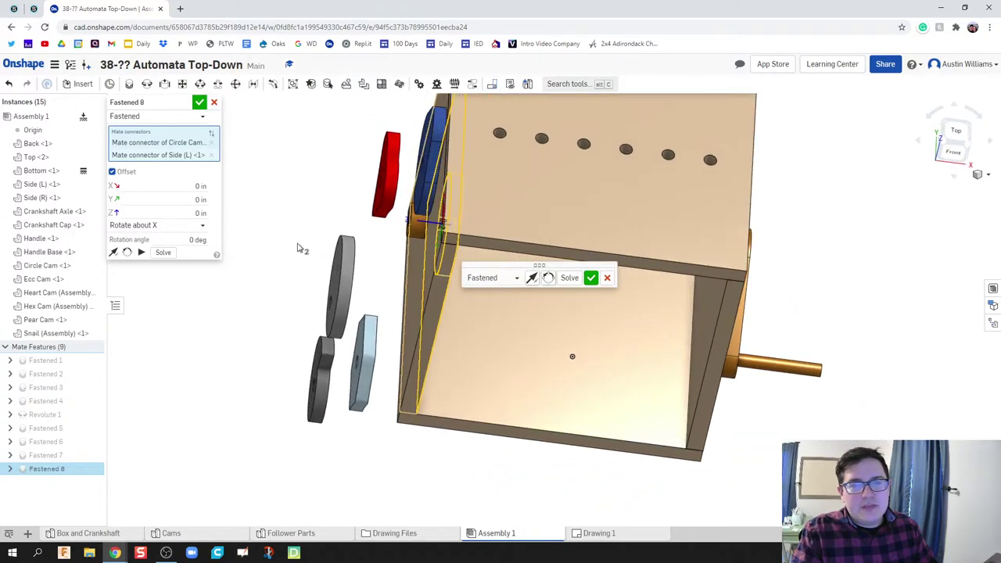
pyautogui.click(187, 213)
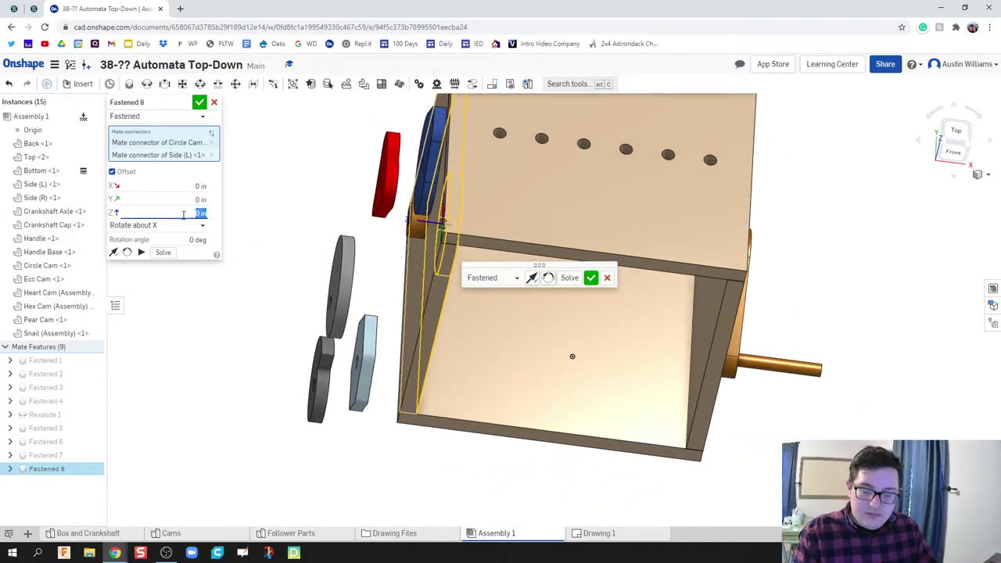
pyautogui.write('0.75')
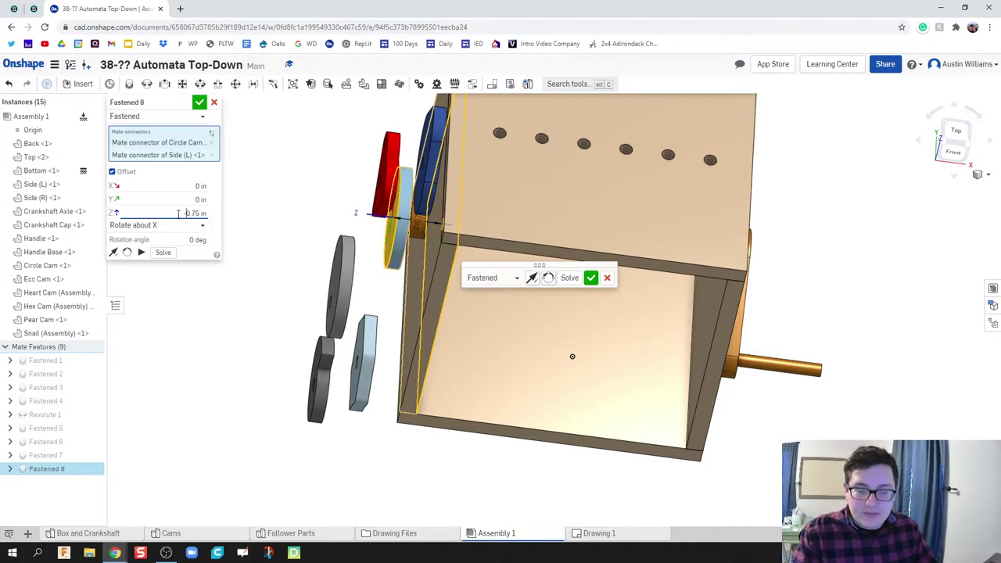
pyautogui.moveTo(303, 233); pyautogui.dragTo(297, 204, button='right')
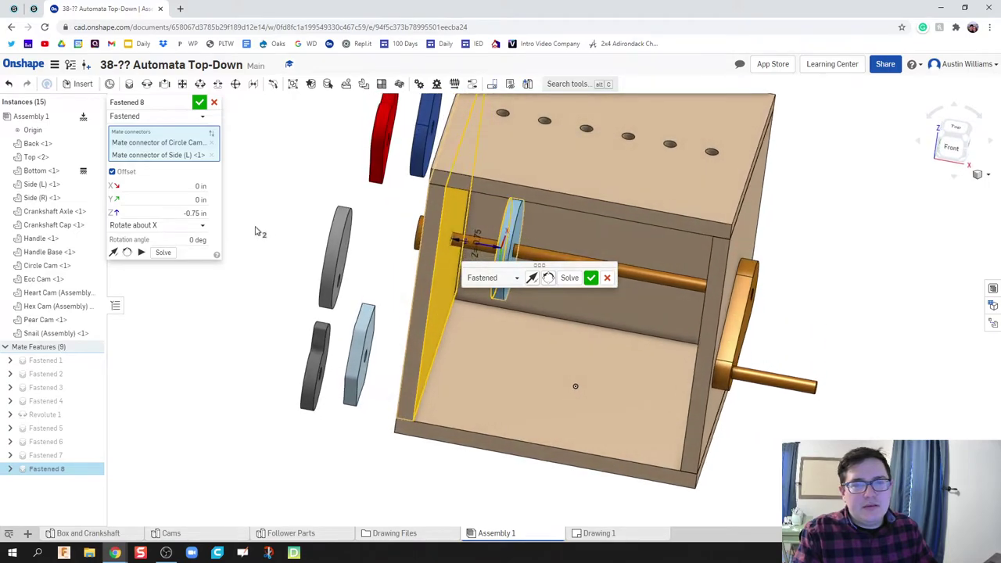
# Change the Z offset of the Circle Cam's fastened mate to -0.5 in
pyautogui.click(179, 215)
pyautogui.write('0')
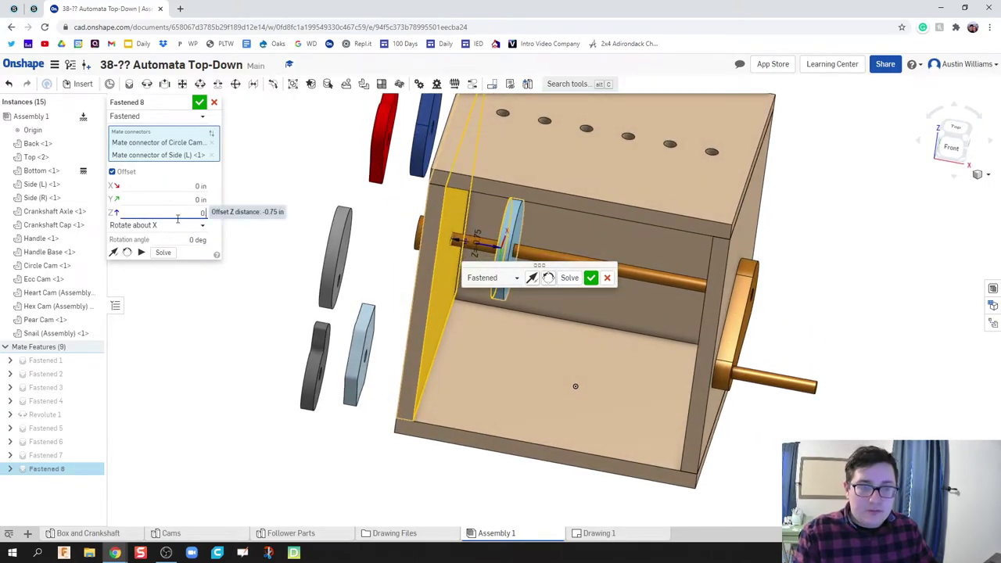
pyautogui.click(184, 216)
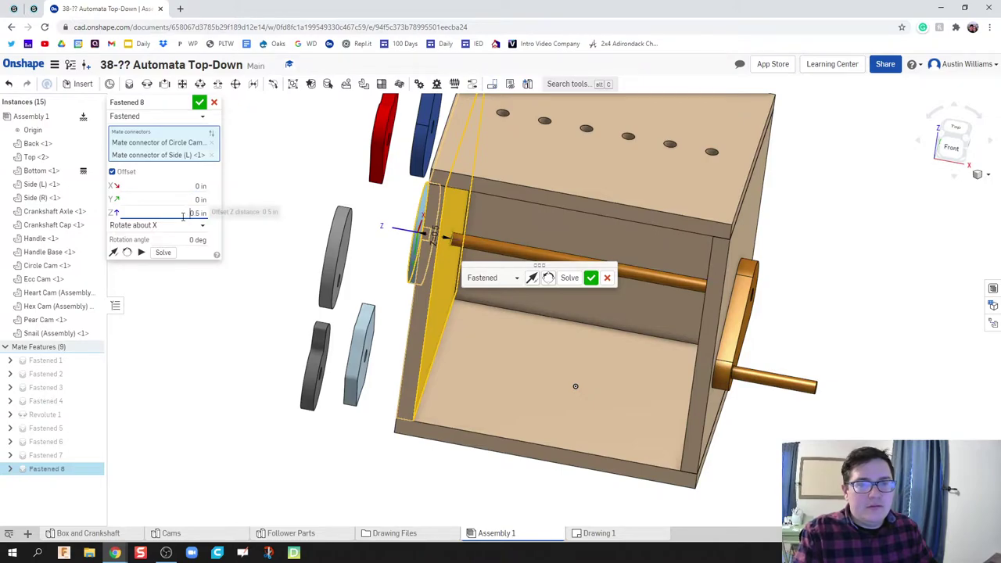
pyautogui.click(265, 270)
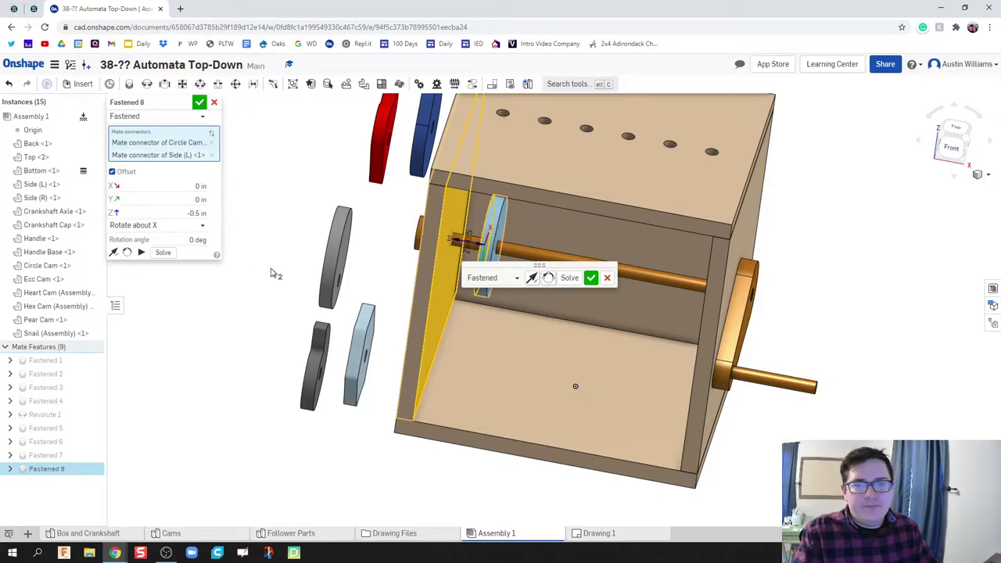
# Set the Circle Cam's Z offset to -0.375 in, lining it up under the first top hole, and accept the mate
pyautogui.moveTo(277, 266); pyautogui.dragTo(285, 253, button='right')
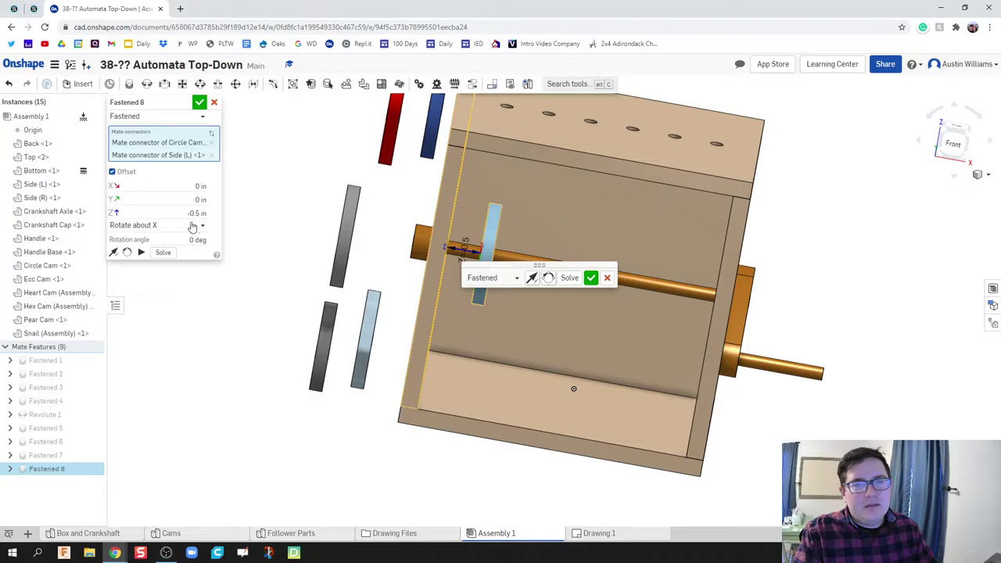
pyautogui.moveTo(383, 198); pyautogui.dragTo(374, 234, button='right')
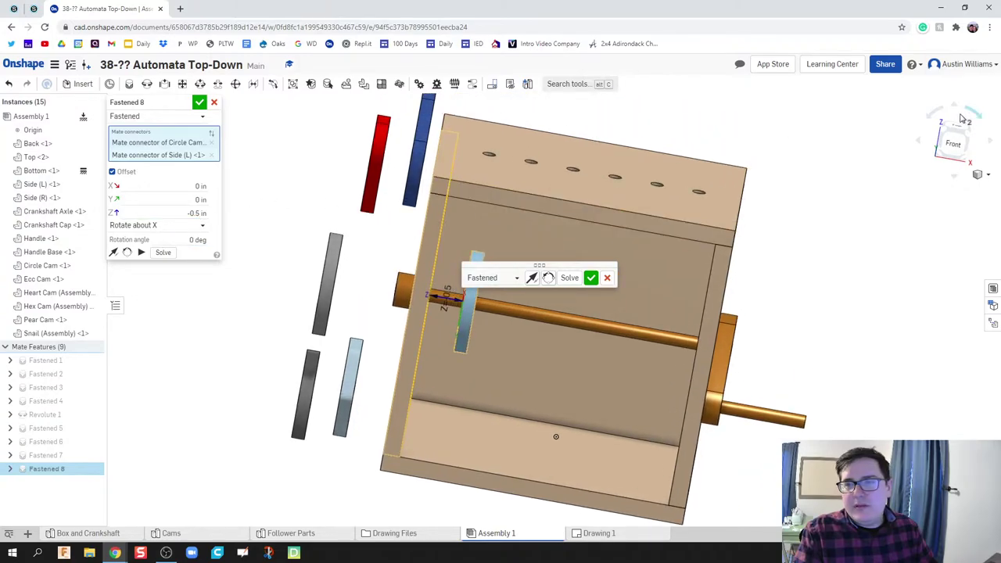
pyautogui.click(957, 144)
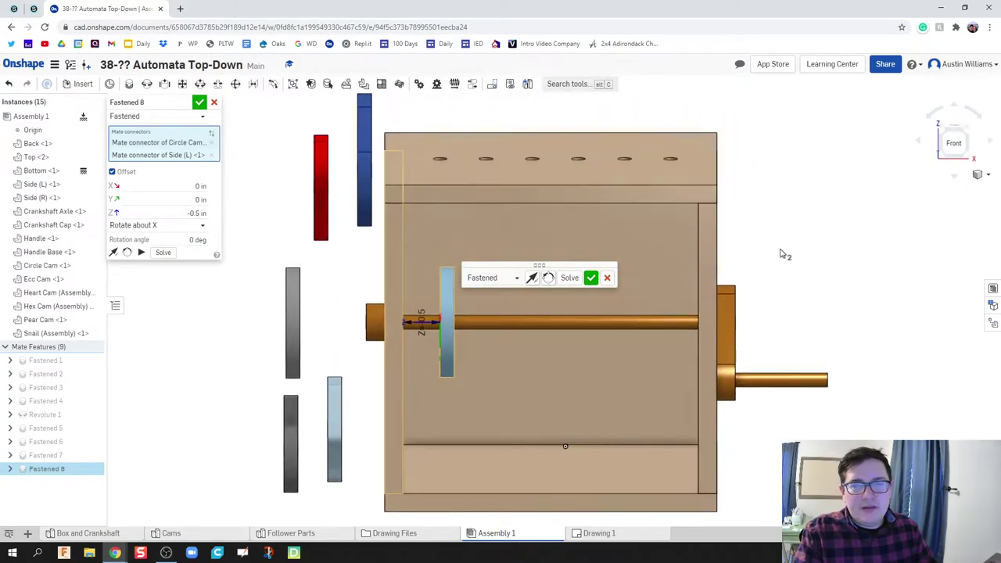
pyautogui.click(198, 213)
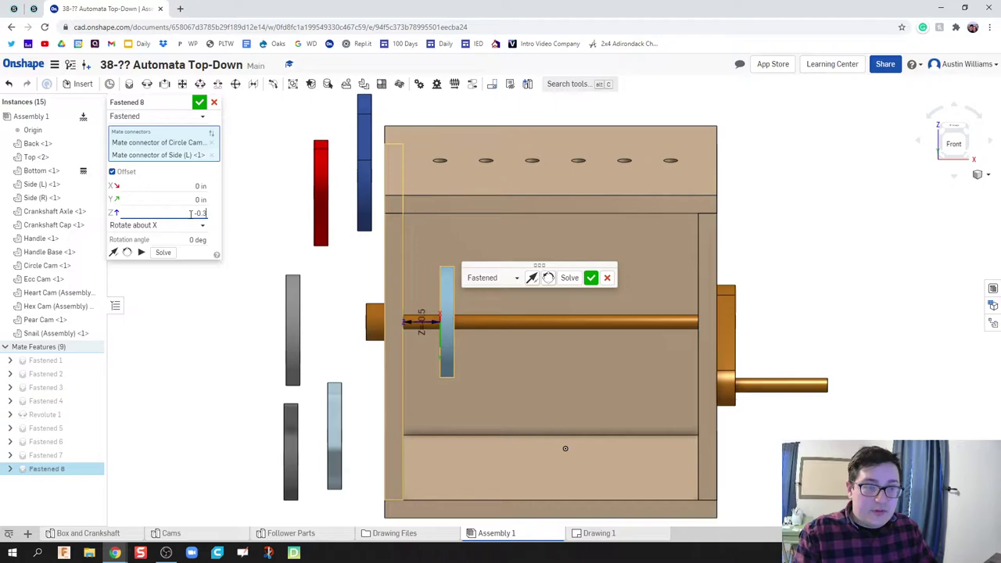
pyautogui.write('-0.375')
pyautogui.press('Return')
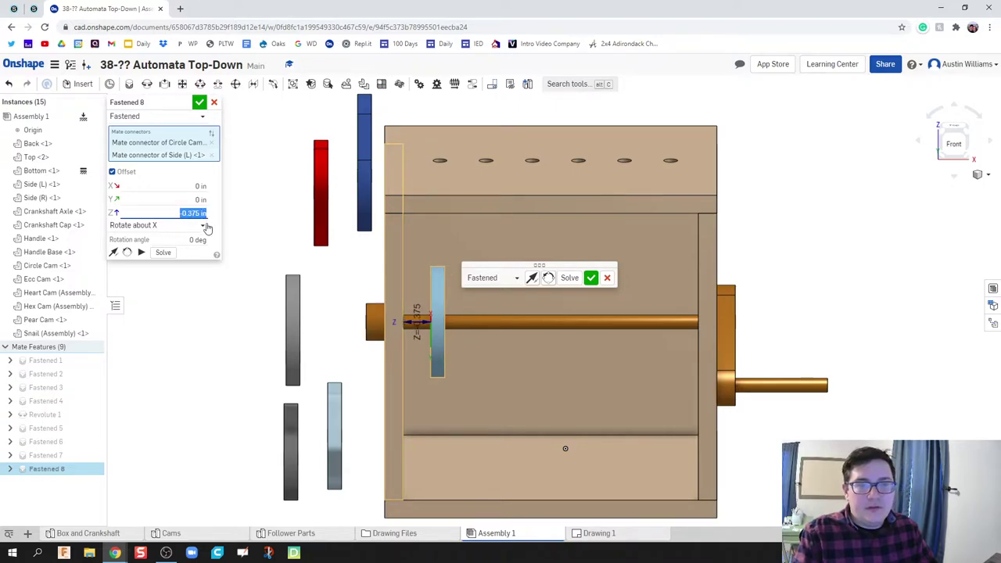
pyautogui.click(592, 279)
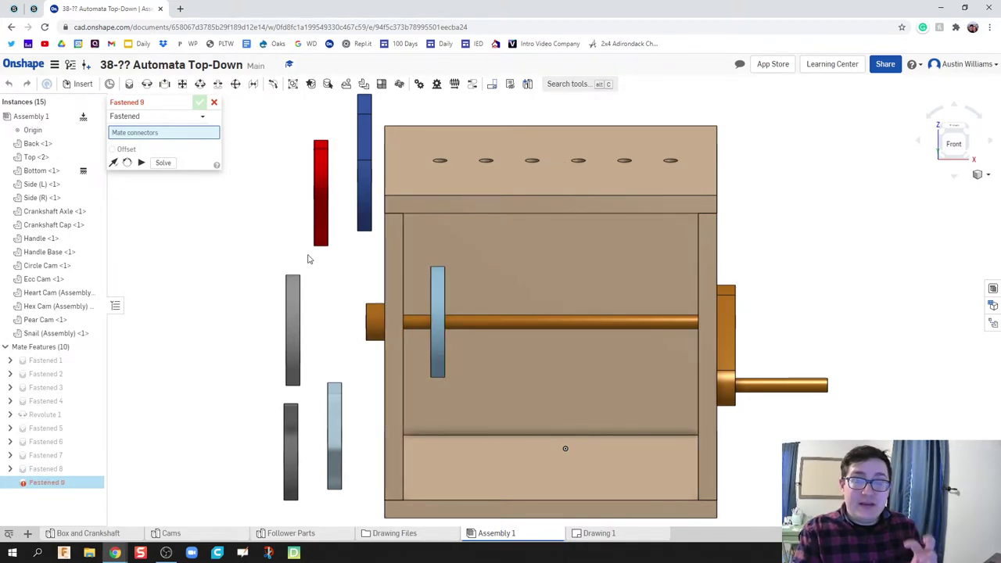
# Fasten the Ecc Cam's off-centre hole to the middle of the Crankshaft Axle
pyautogui.hotkey('shift', '7')
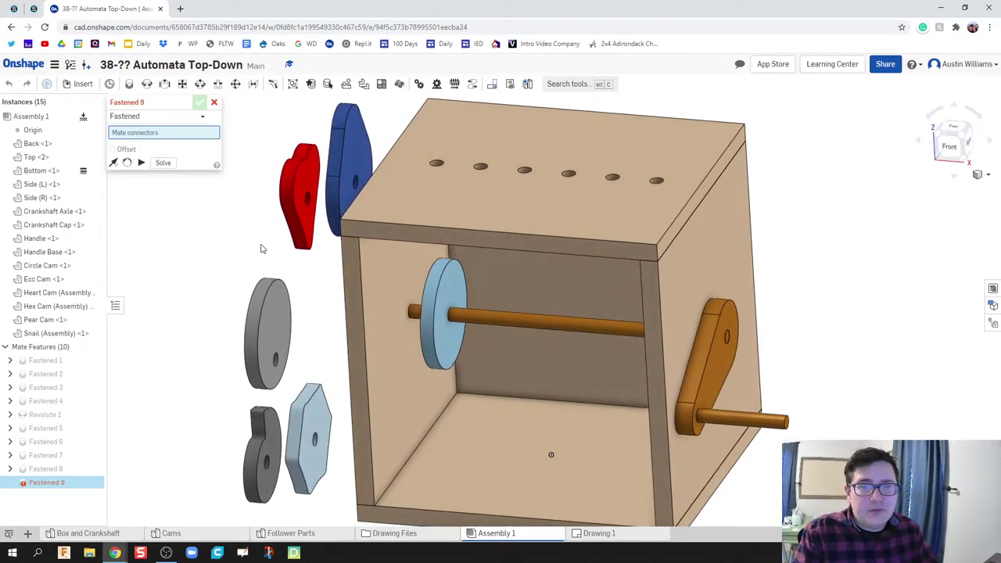
pyautogui.click(276, 364)
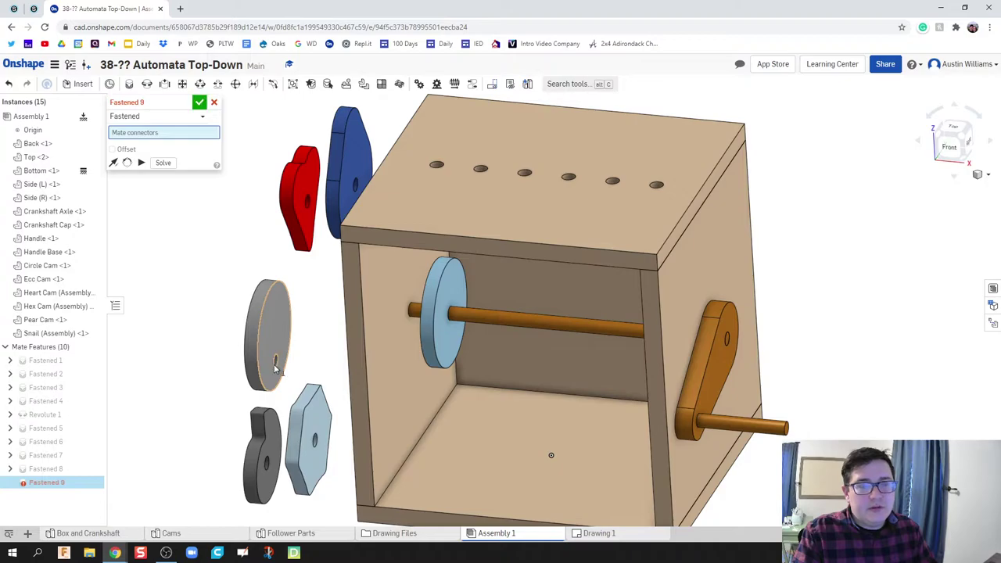
pyautogui.click(548, 327)
pyautogui.moveTo(545, 382)
pyautogui.mouseDown(button='right')
pyautogui.moveTo(564, 378)
pyautogui.moveTo(554, 382)
pyautogui.mouseUp(button='right')
pyautogui.moveTo(554, 381); pyautogui.dragTo(401, 348, button='middle')
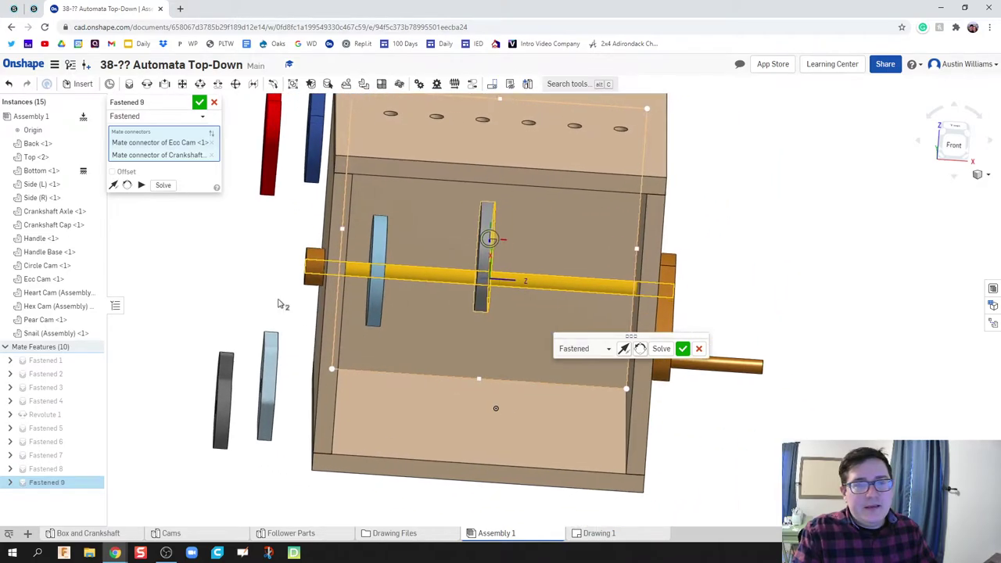
# Offset the Ecc Cam's fastened mate by -0.75 in along Z and accept it
pyautogui.click(130, 172)
pyautogui.moveTo(281, 233); pyautogui.dragTo(296, 265, button='middle')
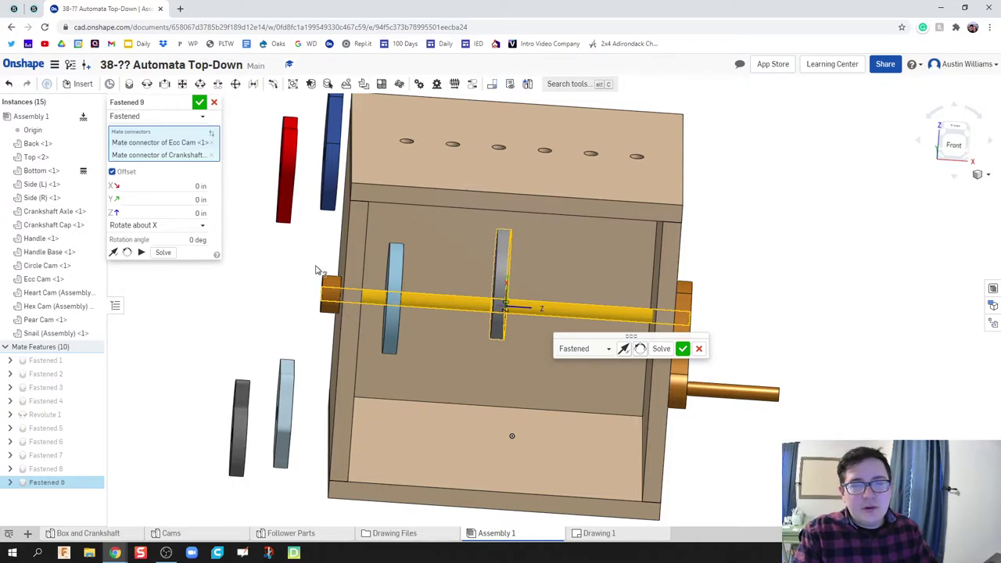
pyautogui.click(191, 213)
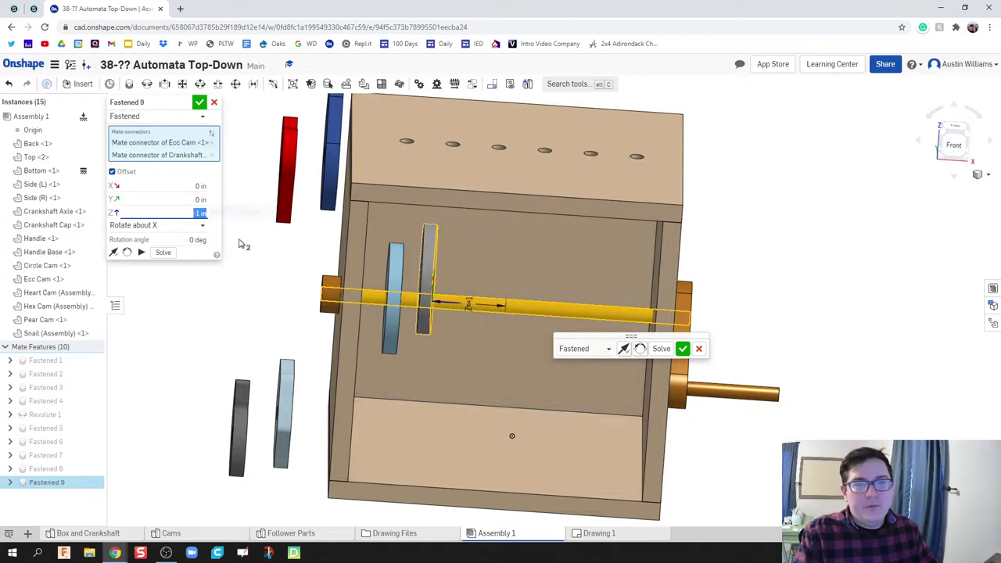
pyautogui.write('0.75')
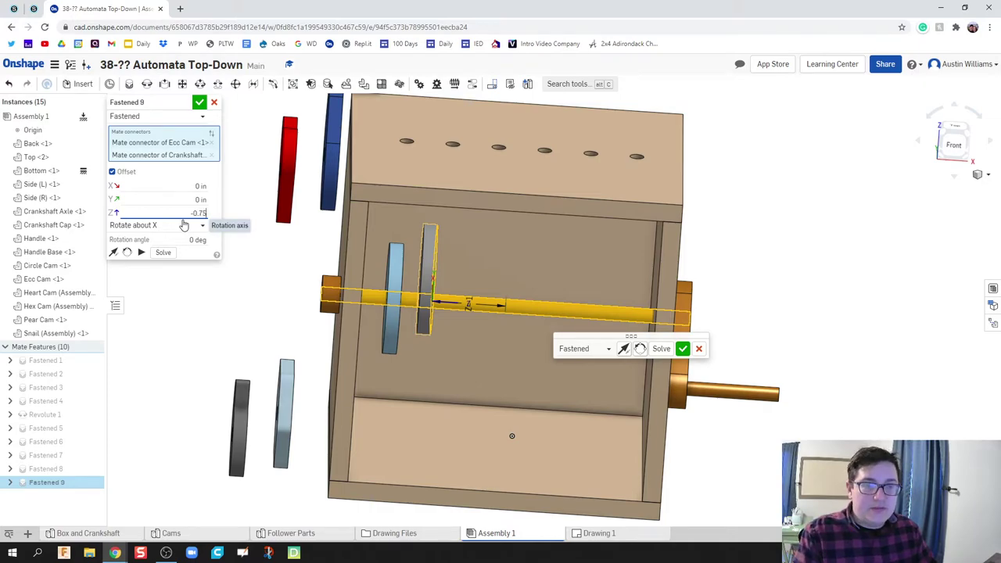
pyautogui.press('Return')
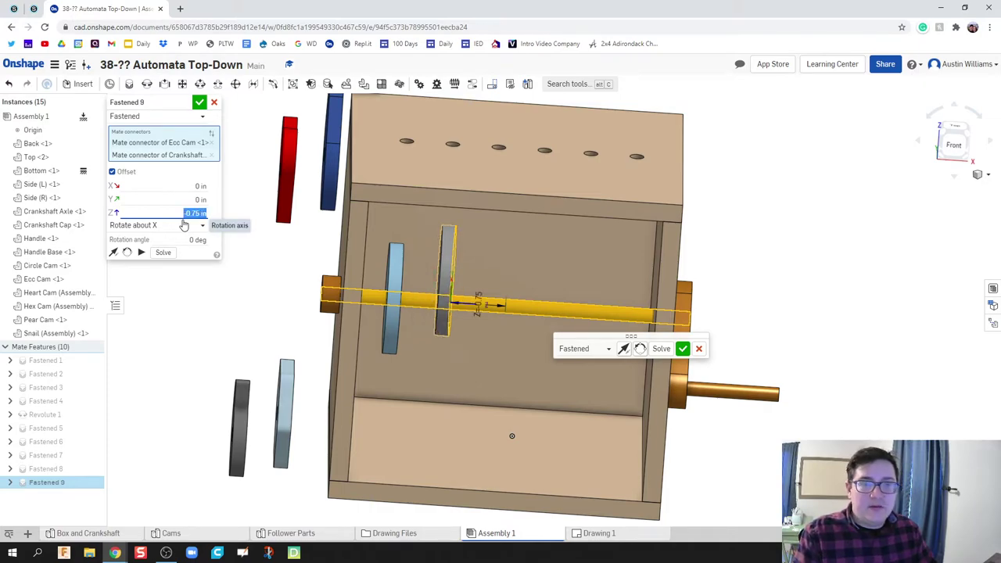
pyautogui.click(200, 102)
# Fasten the Pear Cam's hole to the middle of the Crankshaft Axle with a new mate
pyautogui.hotkey('shift', '7')
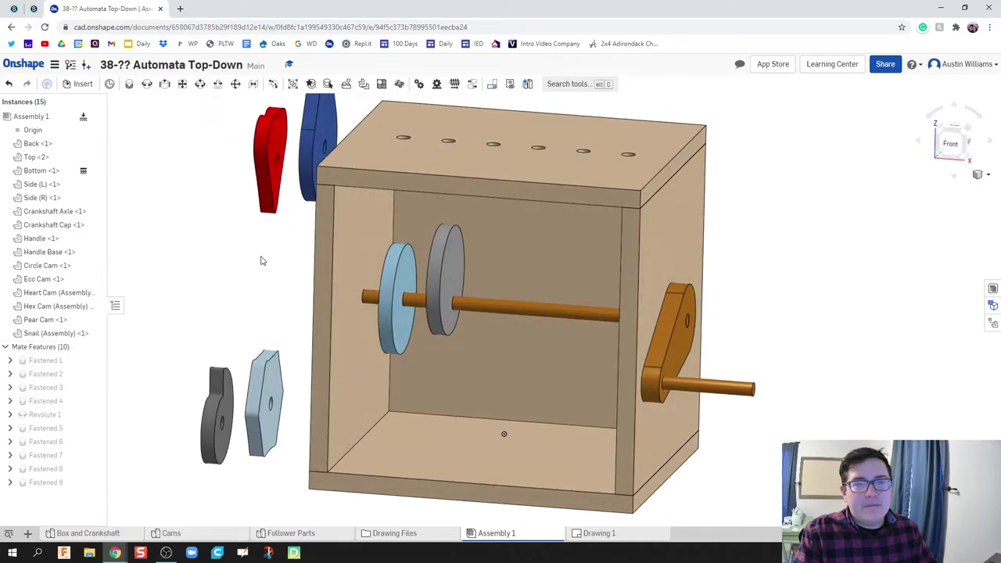
pyautogui.click(132, 83)
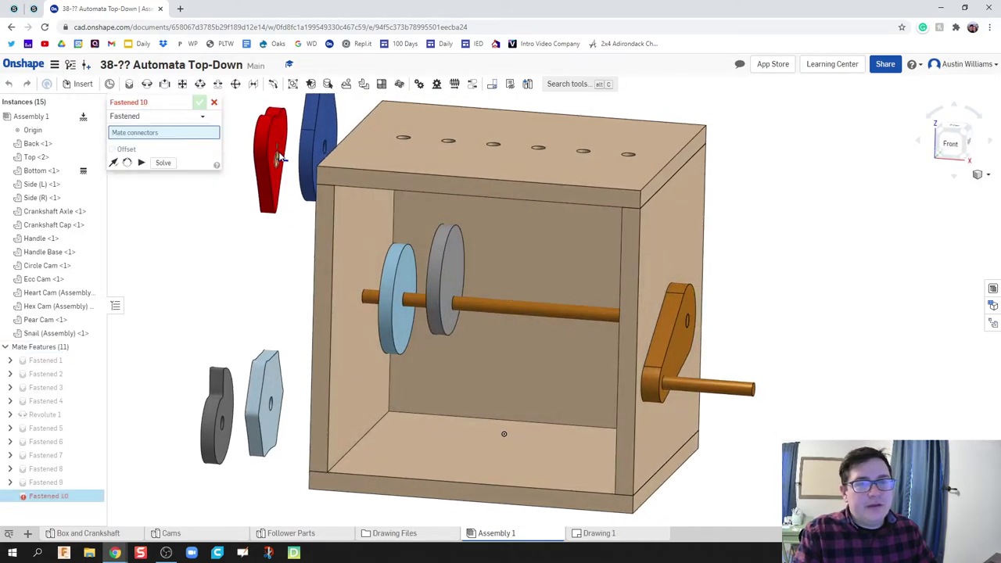
pyautogui.moveTo(278, 158); pyautogui.dragTo(277, 205, button='middle')
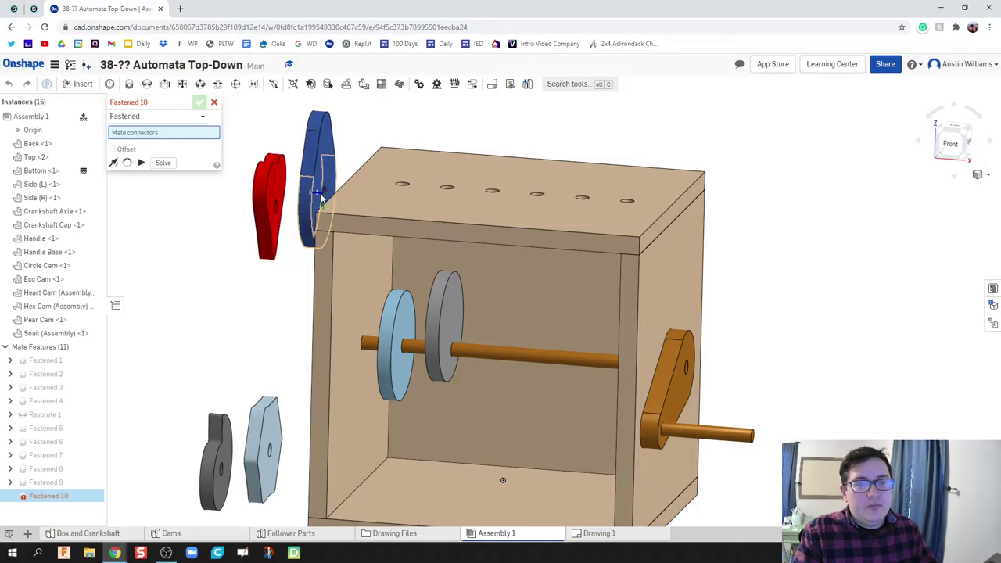
pyautogui.click(320, 199)
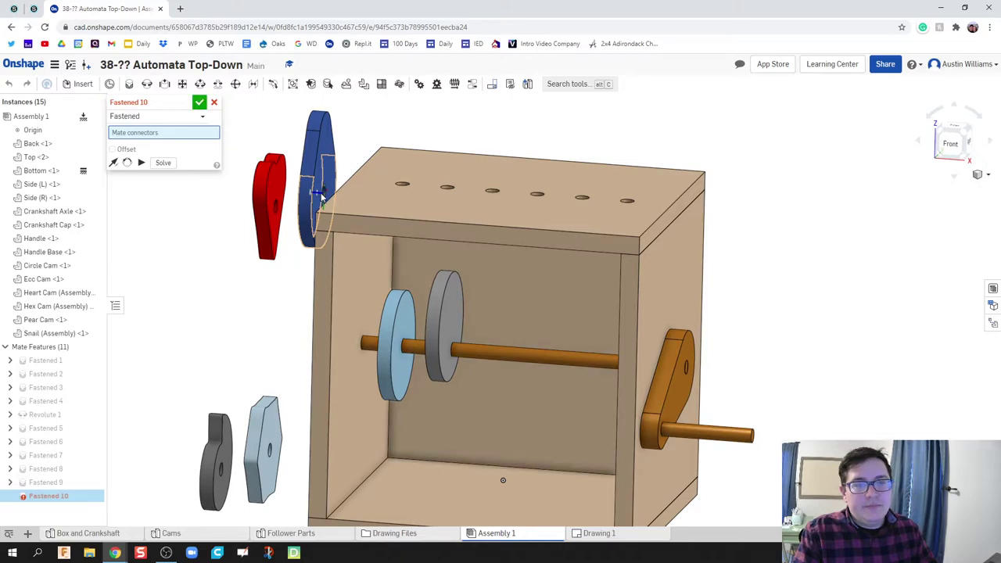
pyautogui.click(503, 356)
pyautogui.moveTo(509, 410)
pyautogui.mouseDown(button='right')
pyautogui.moveTo(524, 411)
pyautogui.moveTo(496, 410)
pyautogui.mouseUp(button='right')
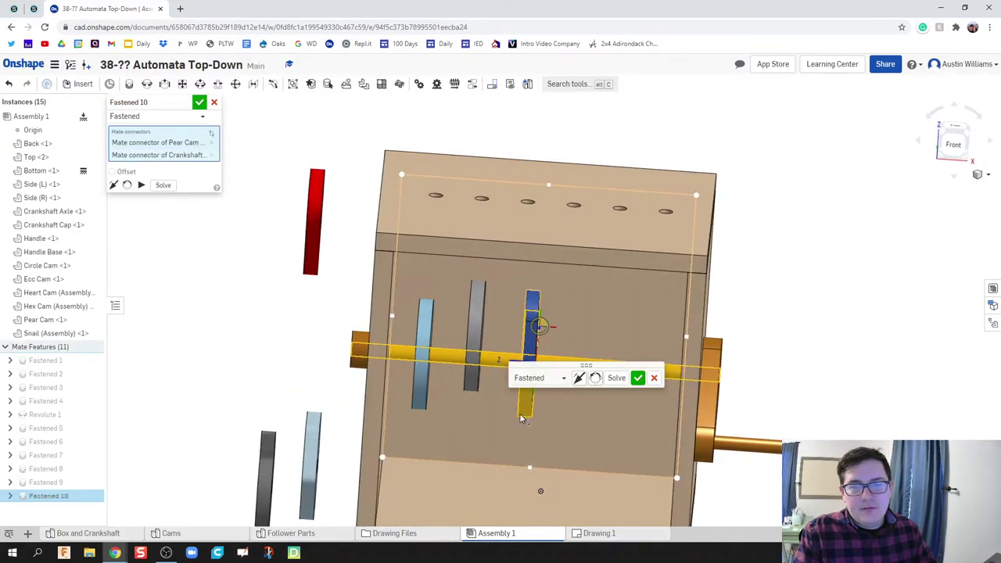
# Offset the Pear Cam's fastened mate by 0.2 in along Z and accept it
pyautogui.click(130, 172)
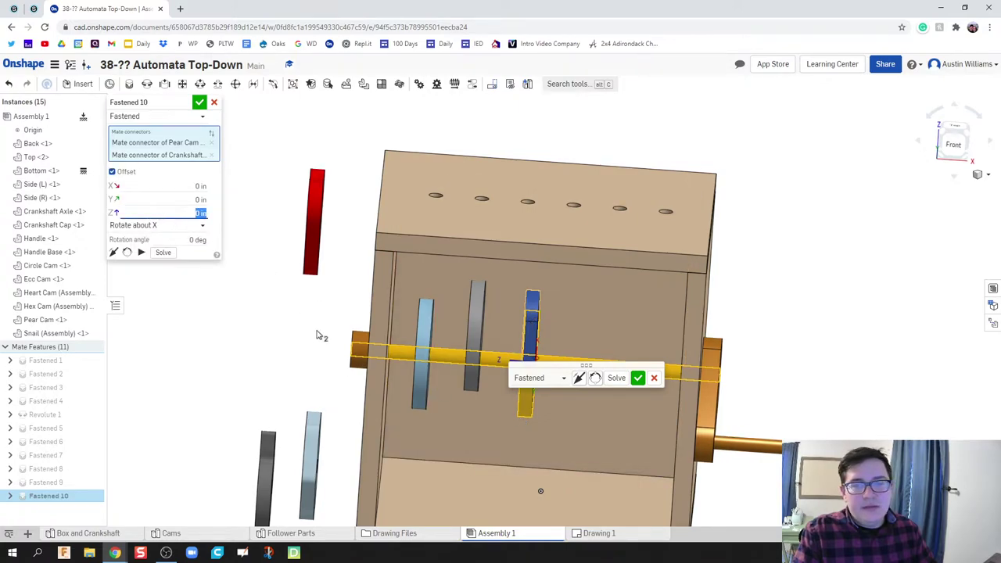
pyautogui.moveTo(282, 354); pyautogui.dragTo(271, 333, button='middle')
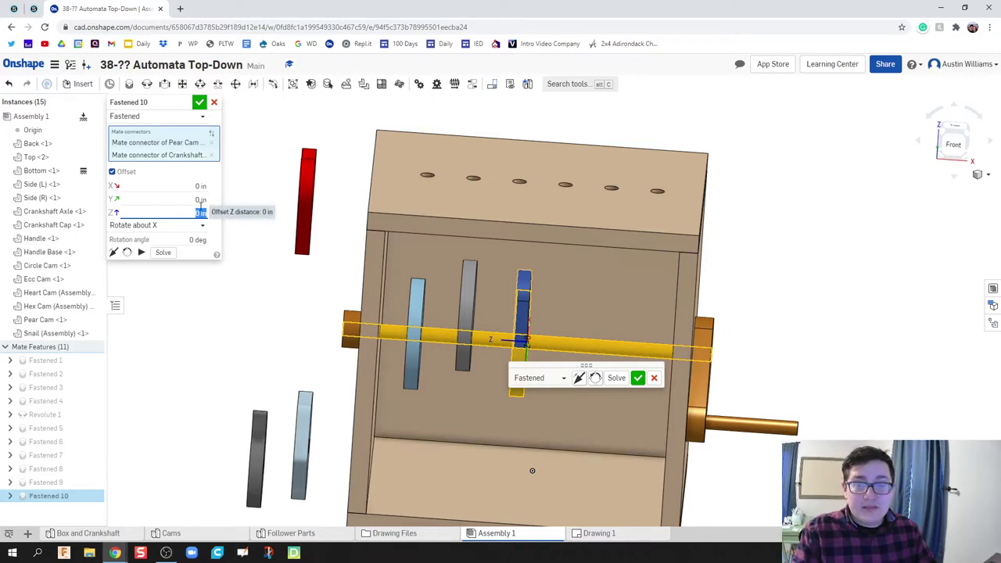
pyautogui.scroll(2, 495, 358)
pyautogui.scroll(-1, 514, 356)
pyautogui.moveTo(513, 356); pyautogui.dragTo(464, 291, button='middle')
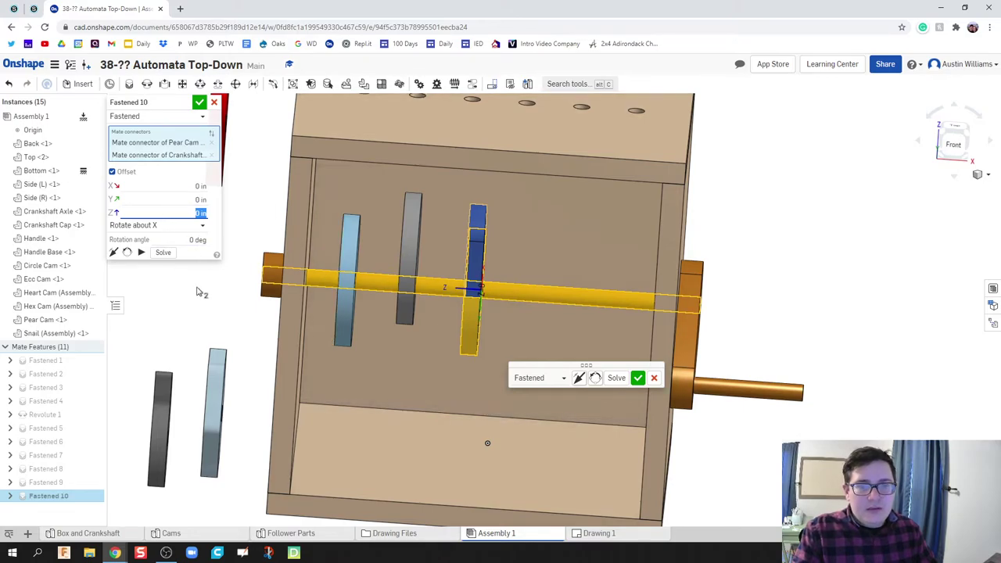
pyautogui.write('0')
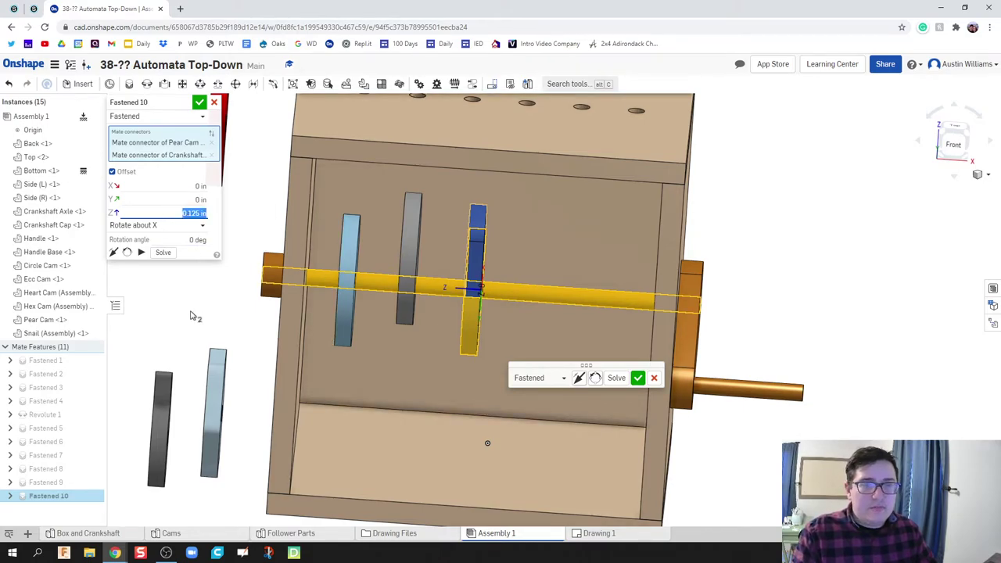
pyautogui.moveTo(425, 319)
pyautogui.mouseDown(button='right')
pyautogui.moveTo(425, 308)
pyautogui.moveTo(426, 322)
pyautogui.mouseUp(button='right')
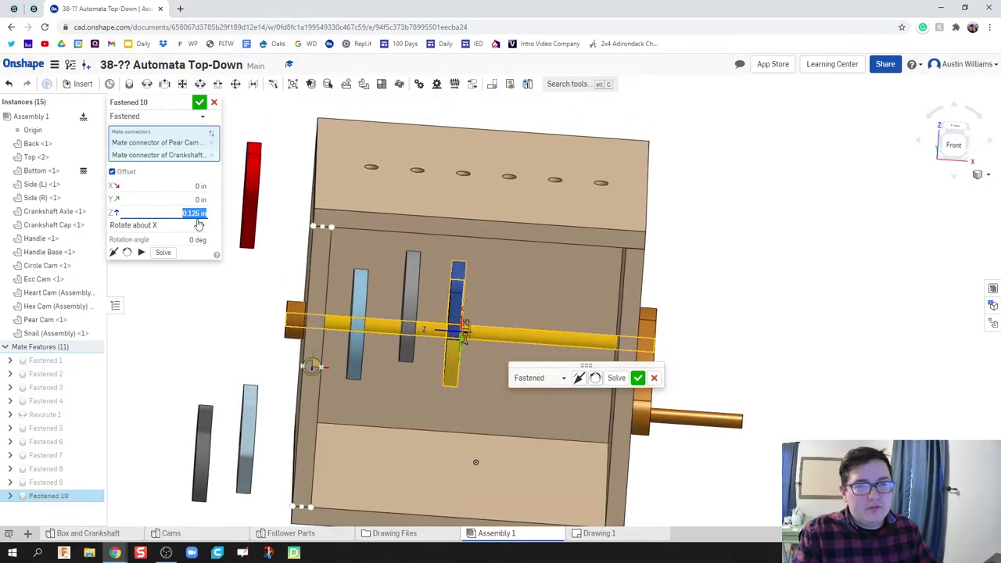
pyautogui.write('0')
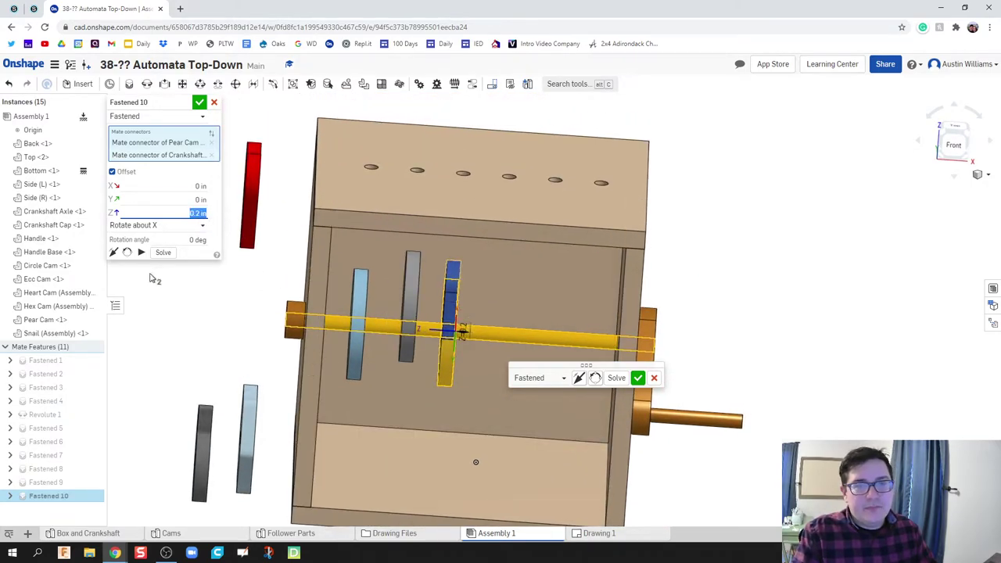
pyautogui.click(199, 101)
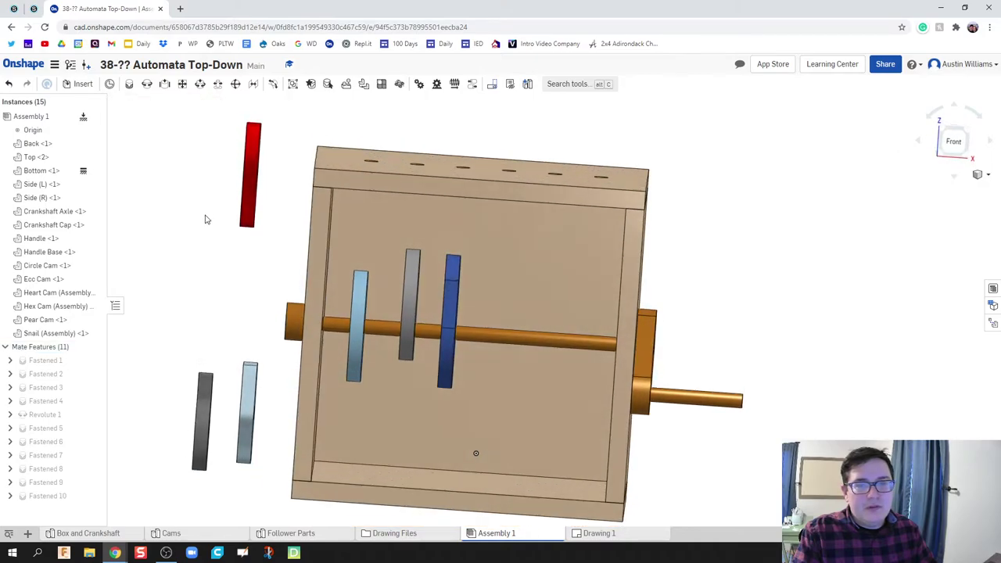
# Hide the mated Ecc Cam, Circle Cam and Pear Cam to clear access to the Crankshaft Axle
pyautogui.moveTo(219, 241); pyautogui.dragTo(204, 250, button='right')
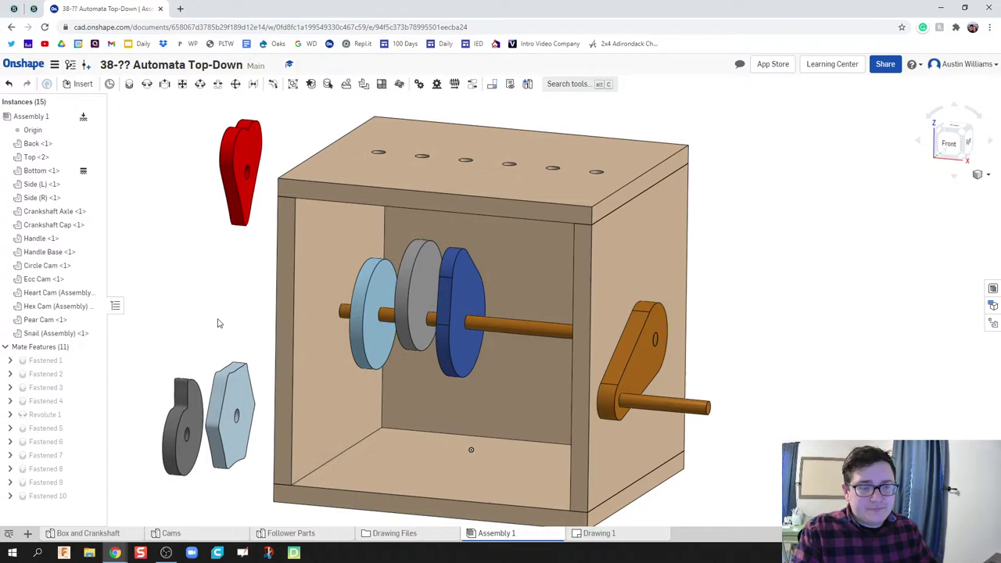
pyautogui.click(81, 84)
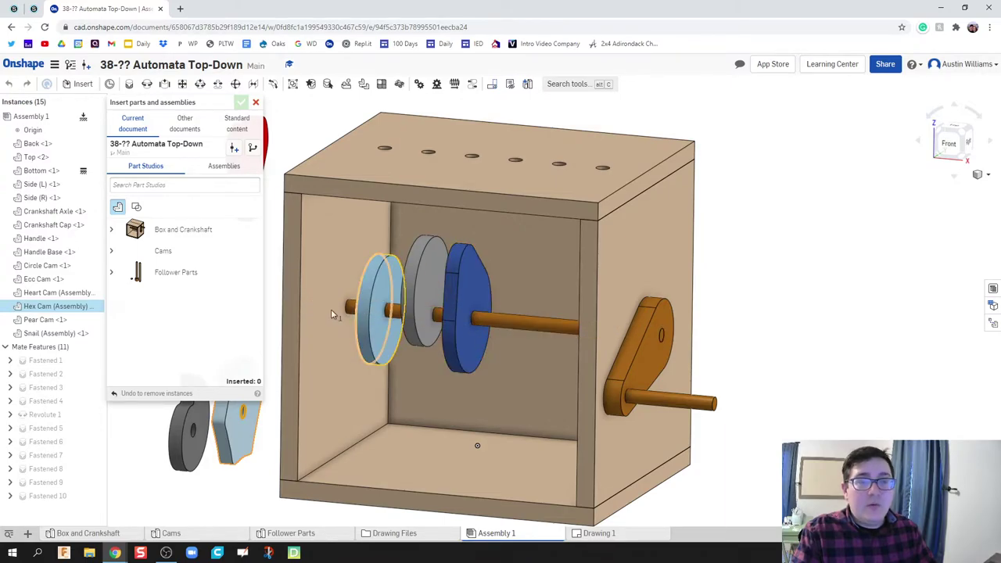
pyautogui.click(256, 101)
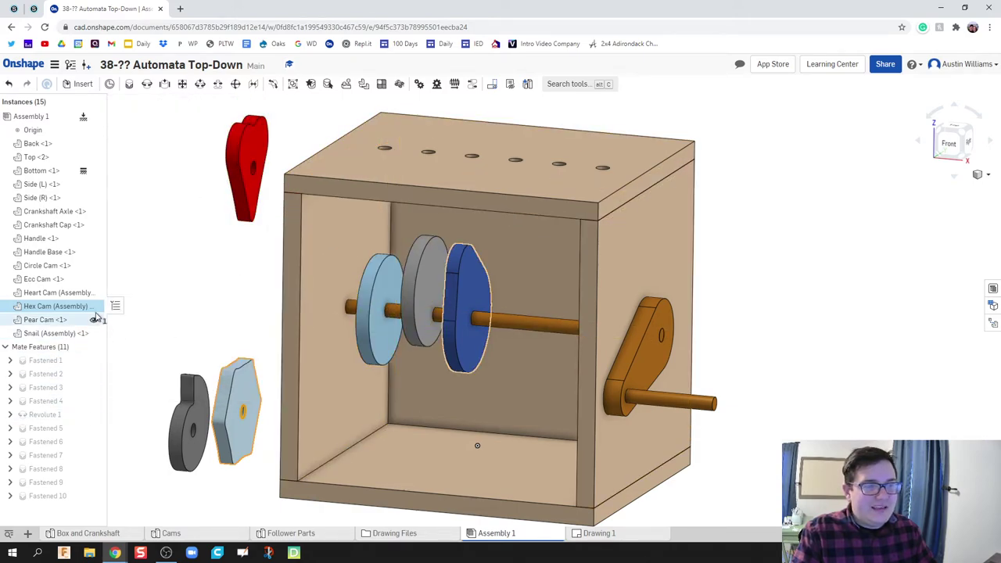
pyautogui.click(93, 279)
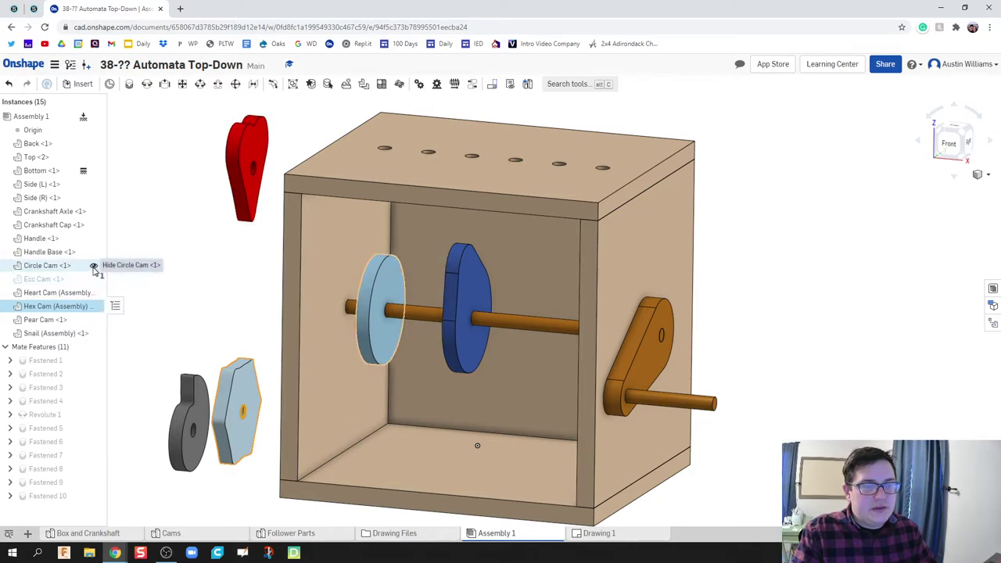
pyautogui.click(93, 266)
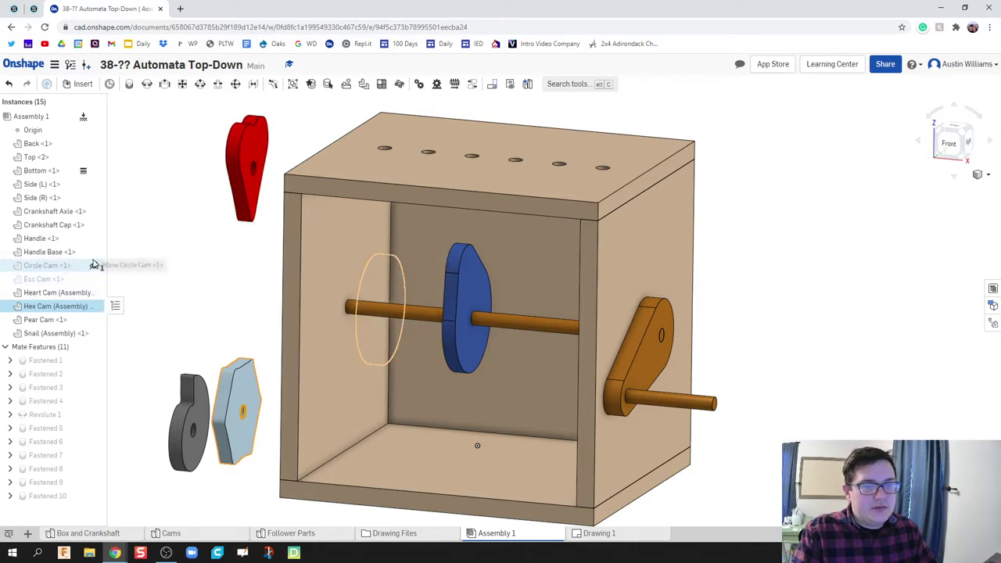
pyautogui.click(93, 321)
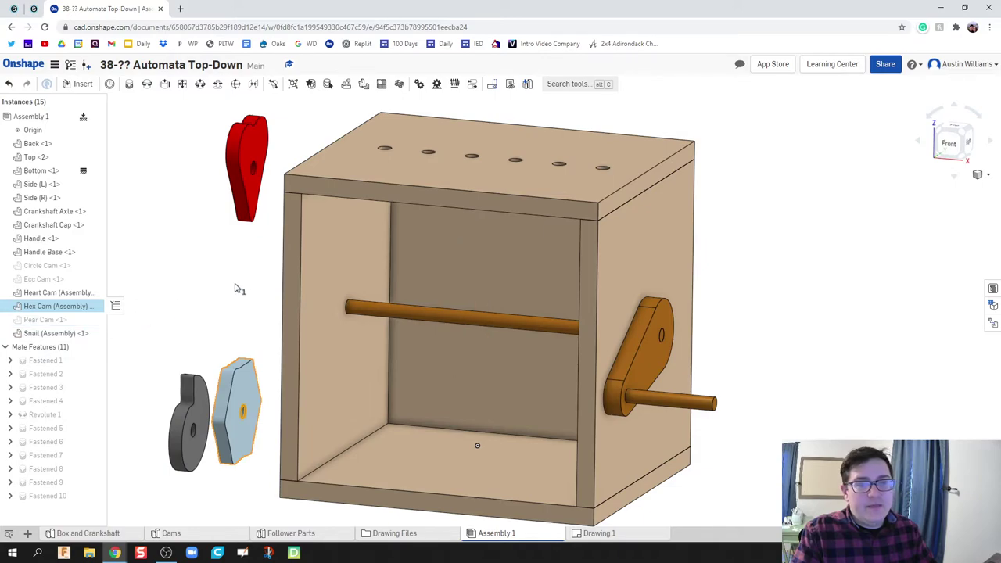
pyautogui.moveTo(235, 284); pyautogui.dragTo(236, 287, button='right')
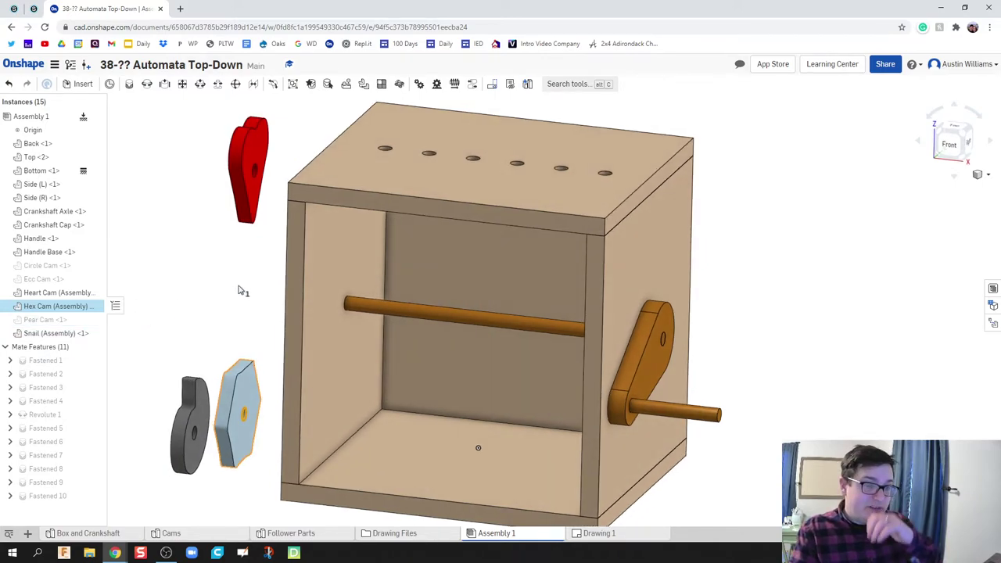
# Fasten the Hex Cam's centre hole to the middle of the Crankshaft Axle with a new mate
pyautogui.click(129, 85)
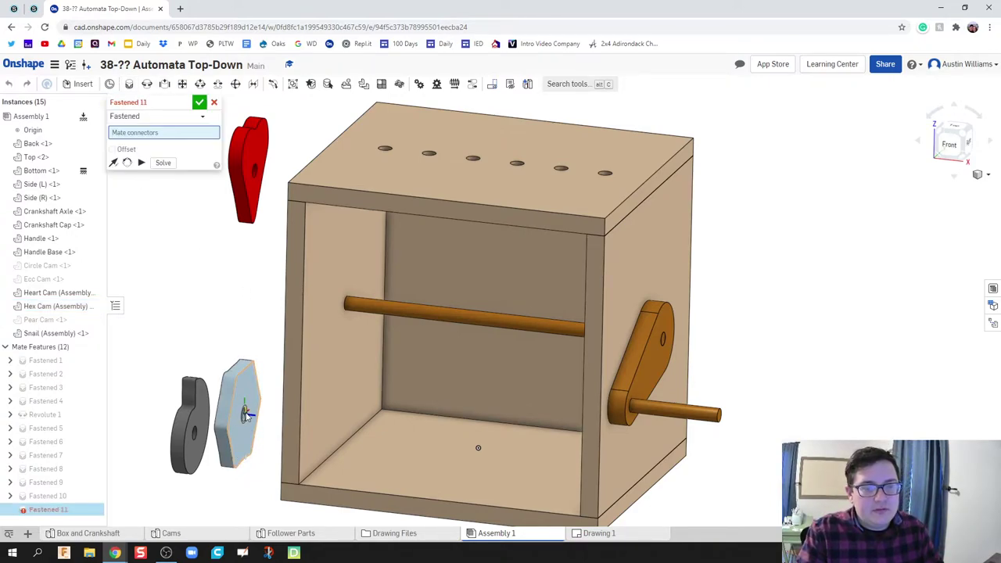
pyautogui.click(245, 415)
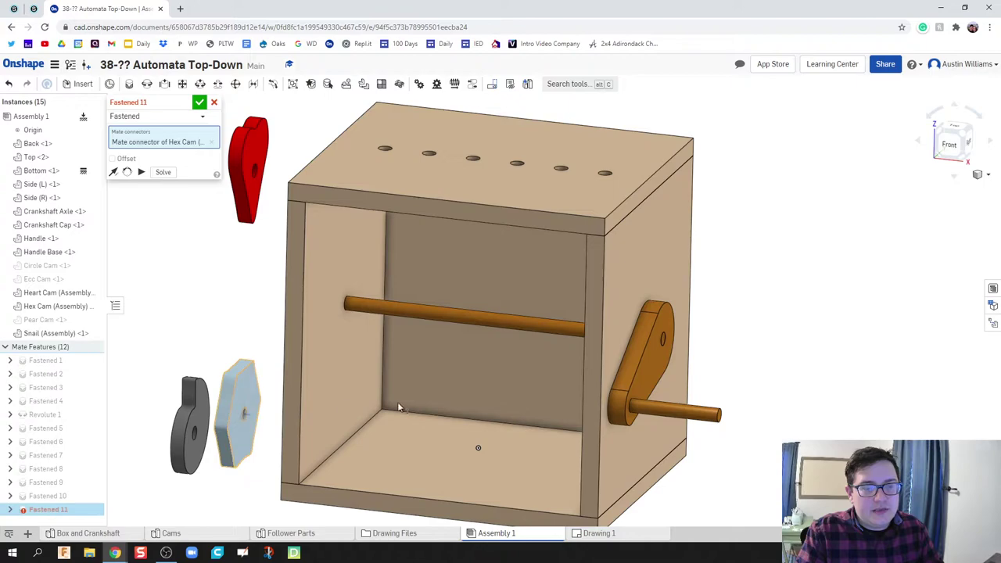
pyautogui.click(487, 320)
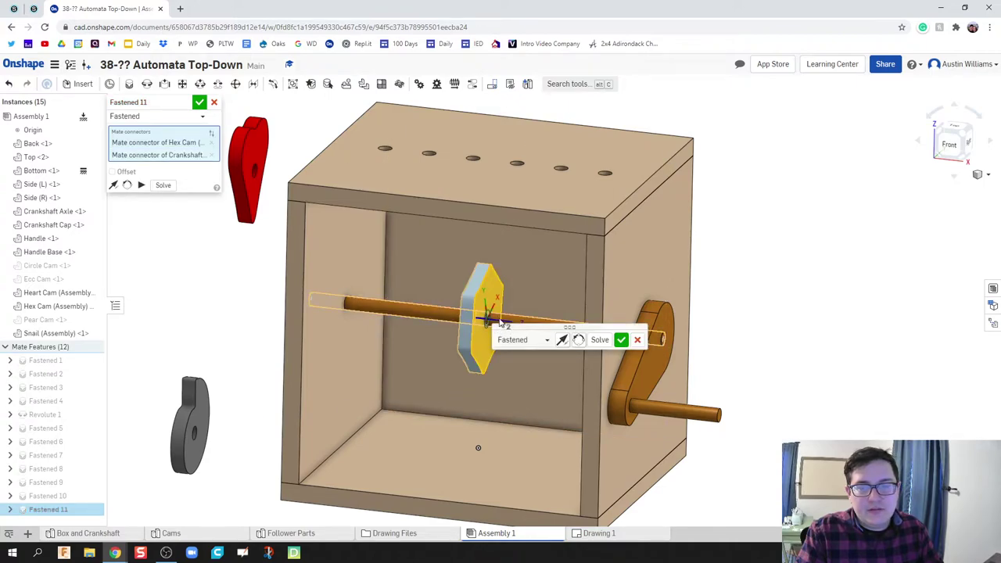
# Offset the Hex Cam's fastened mate by 0.5 in along Z and accept it
pyautogui.moveTo(504, 319); pyautogui.dragTo(508, 267, button='middle')
pyautogui.moveTo(508, 268); pyautogui.dragTo(519, 268, button='right')
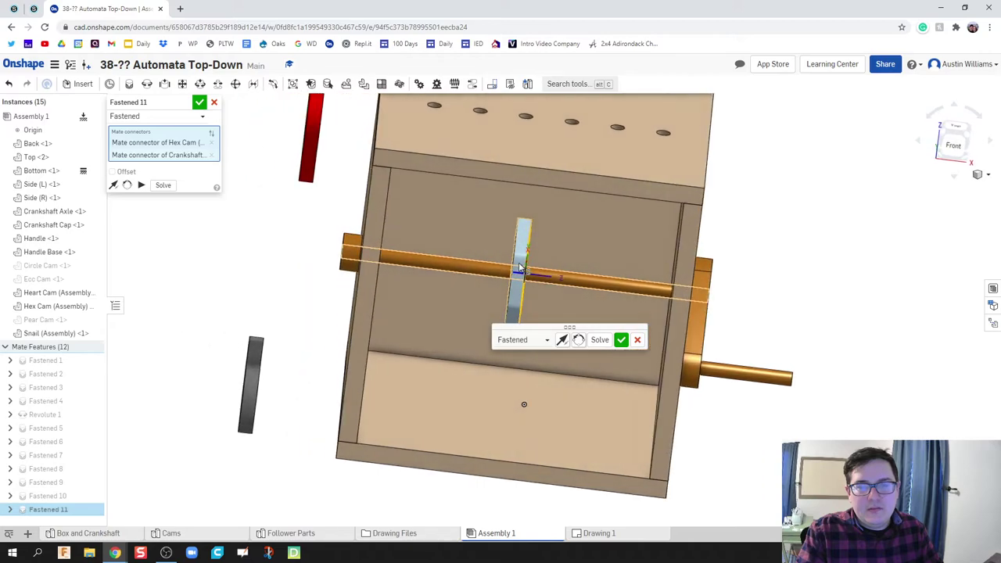
pyautogui.moveTo(519, 268); pyautogui.dragTo(518, 274, button='middle')
pyautogui.moveTo(516, 276); pyautogui.dragTo(538, 287, button='right')
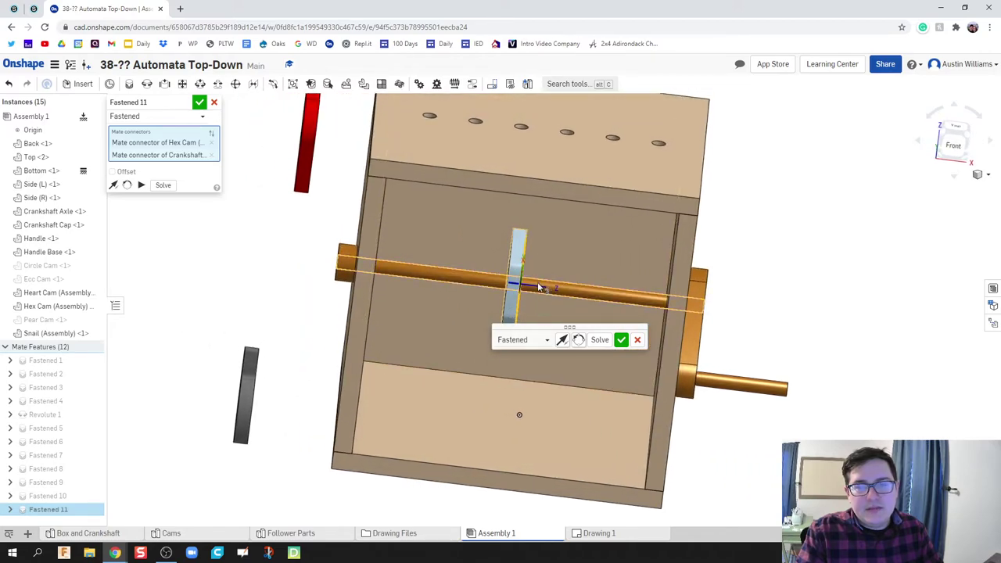
pyautogui.click(112, 172)
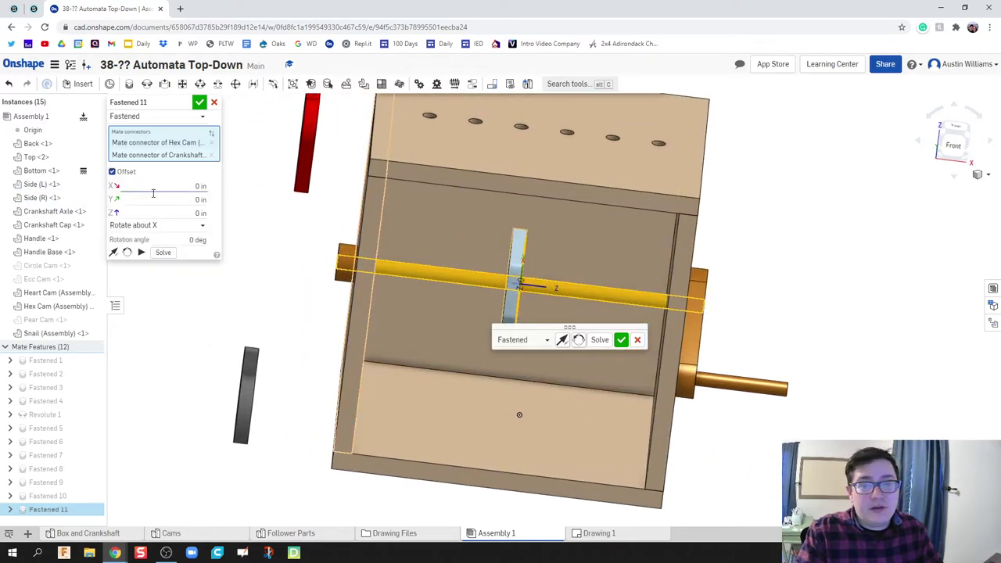
pyautogui.write('0')
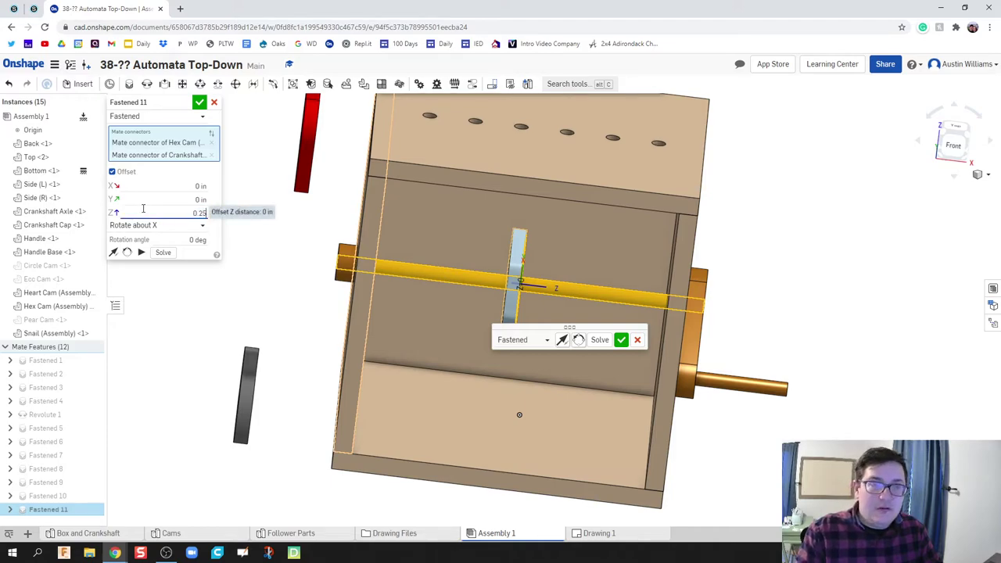
pyautogui.write('.25')
pyautogui.press('Return')
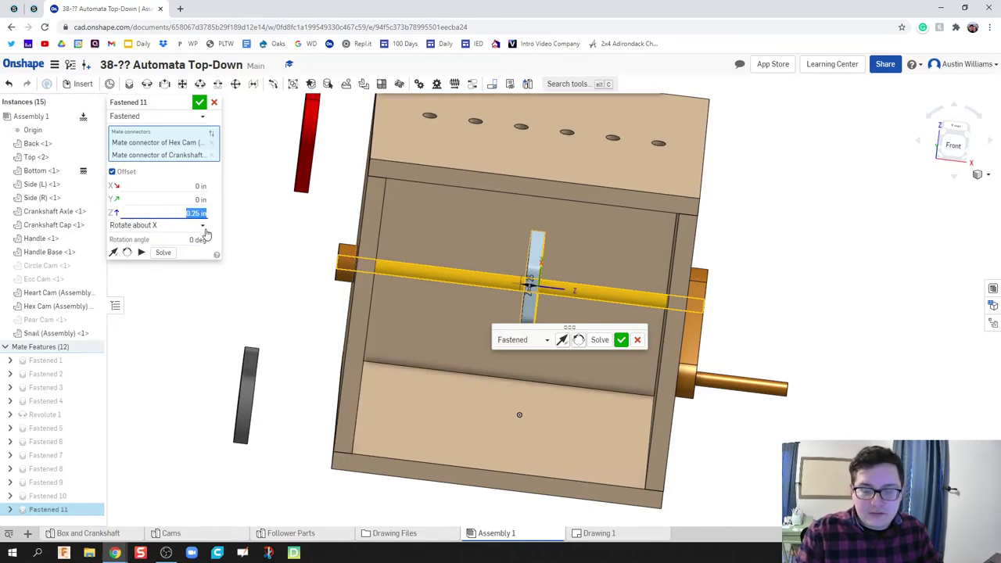
pyautogui.write('0.5')
pyautogui.press('Return')
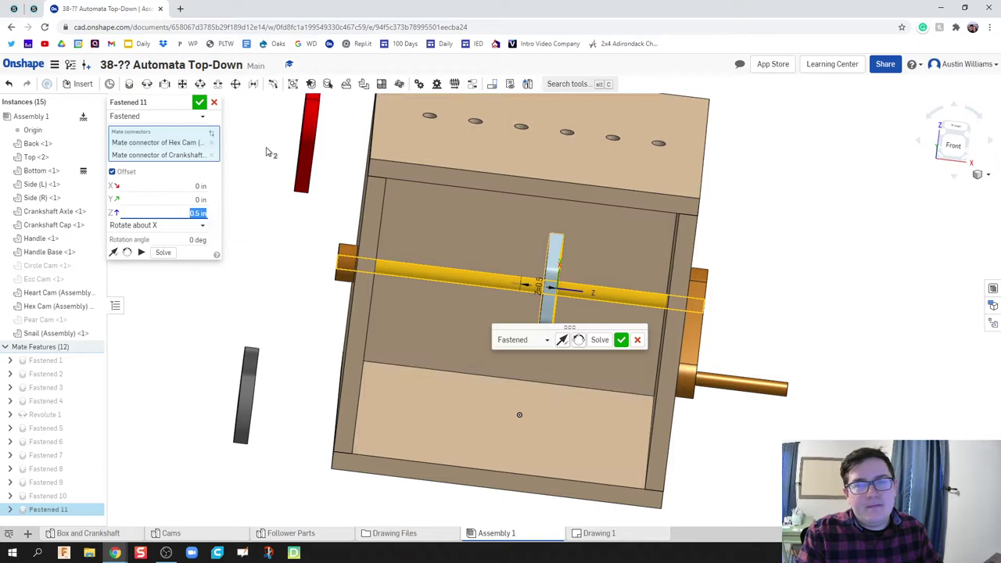
pyautogui.click(200, 104)
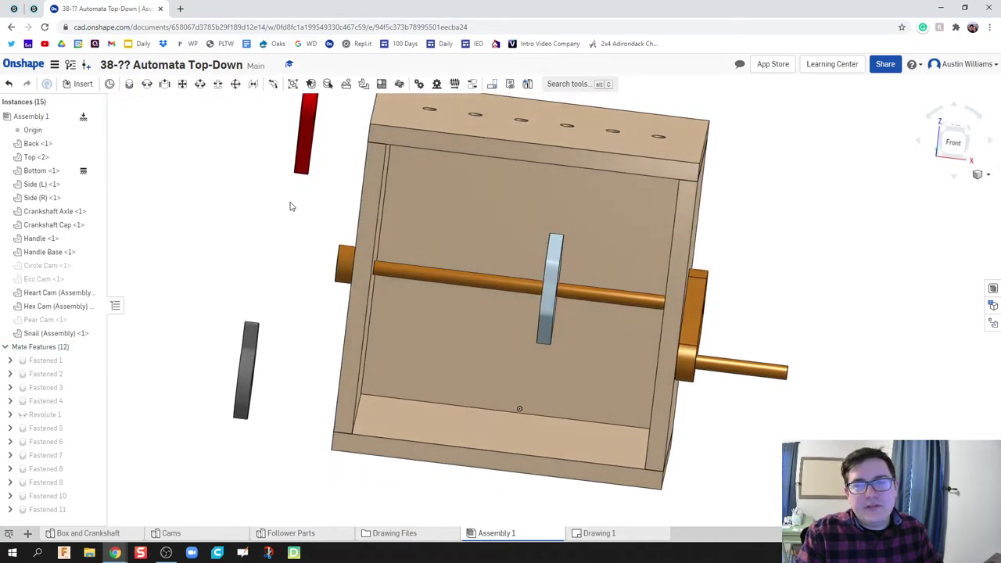
# Fasten the Heart Cam's hole to the middle of the Crankshaft Axle with a new mate
pyautogui.moveTo(307, 232); pyautogui.dragTo(298, 166, button='right')
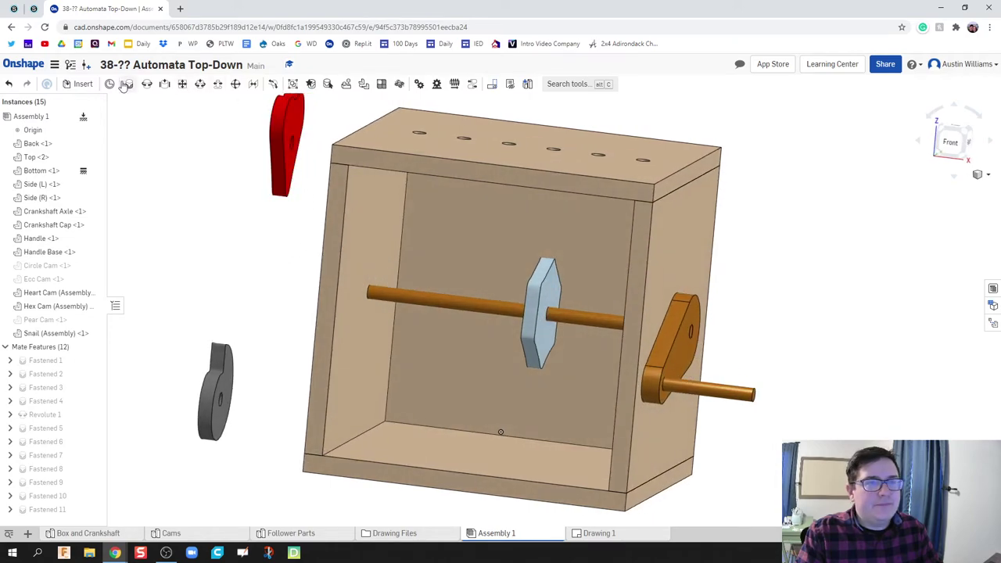
pyautogui.click(126, 84)
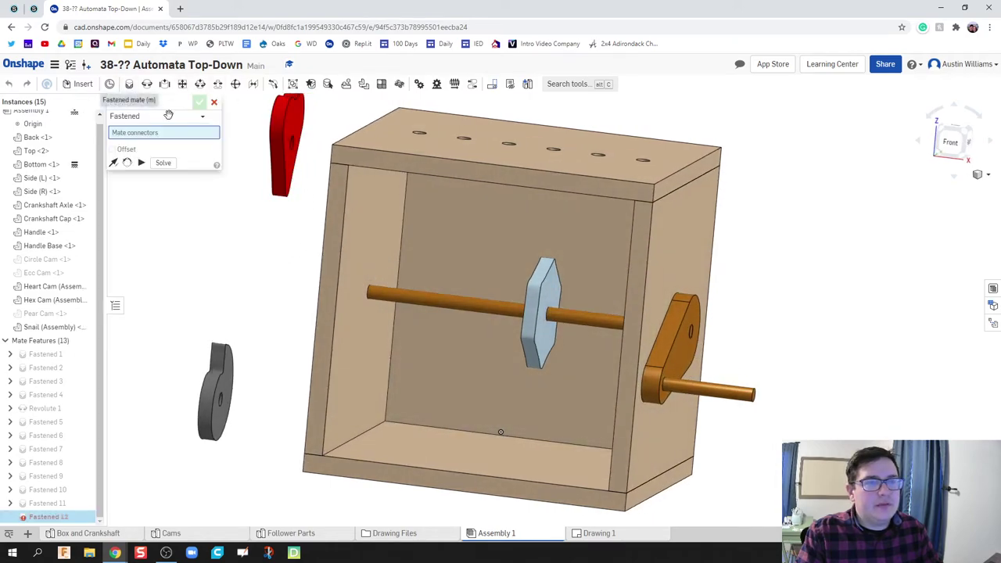
pyautogui.click(291, 145)
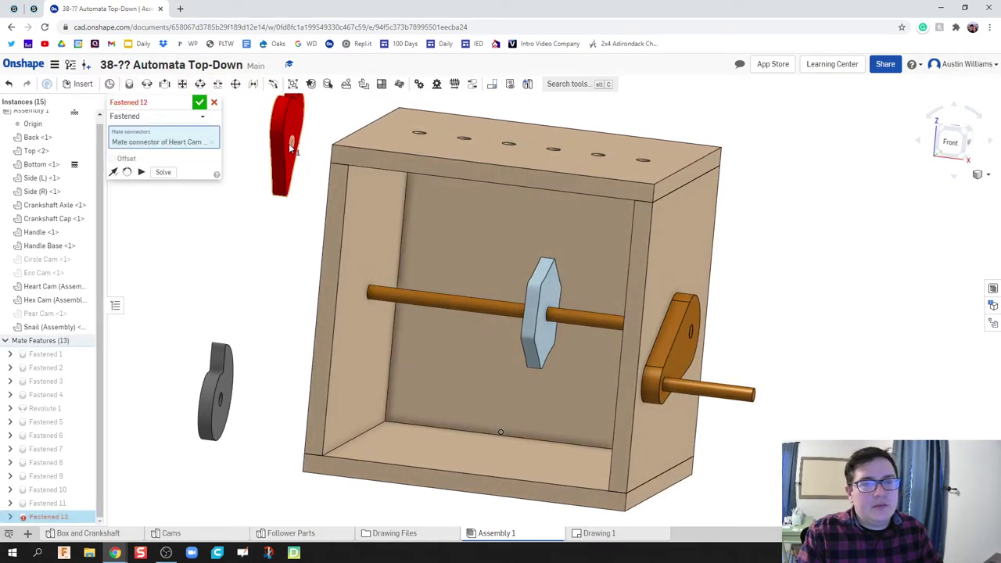
pyautogui.click(510, 311)
# Set the Heart Cam's Z offset to 1.125 in and accept the fastened mate
pyautogui.moveTo(510, 311); pyautogui.dragTo(222, 191, button='right')
pyautogui.click(113, 172)
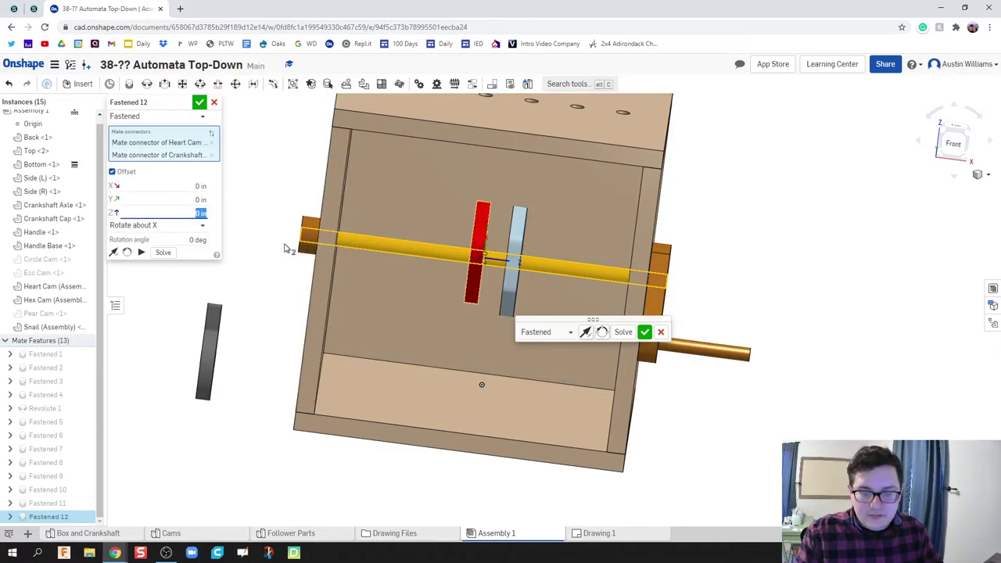
pyautogui.write('1')
pyautogui.press('Return')
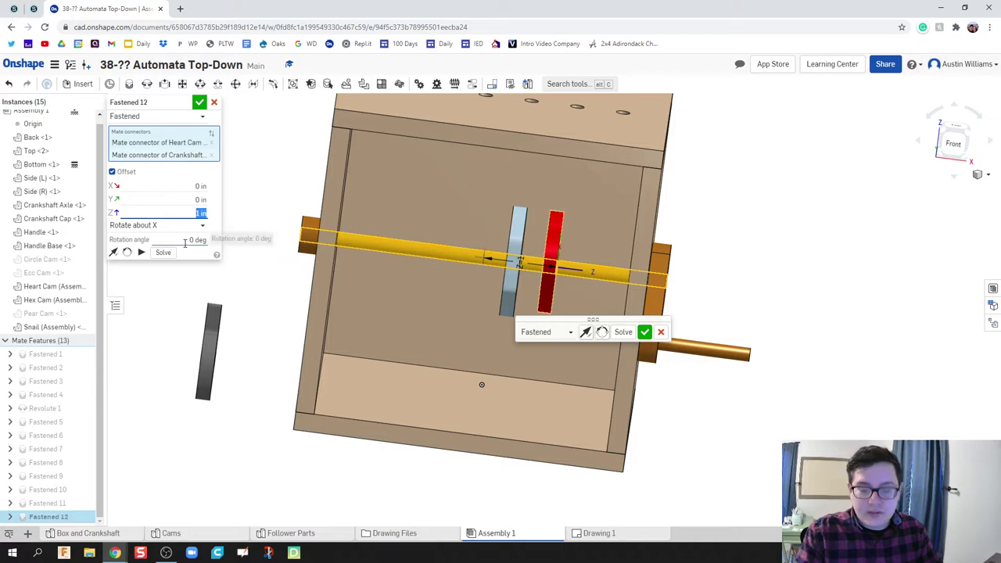
pyautogui.write('1.125')
pyautogui.press('Return')
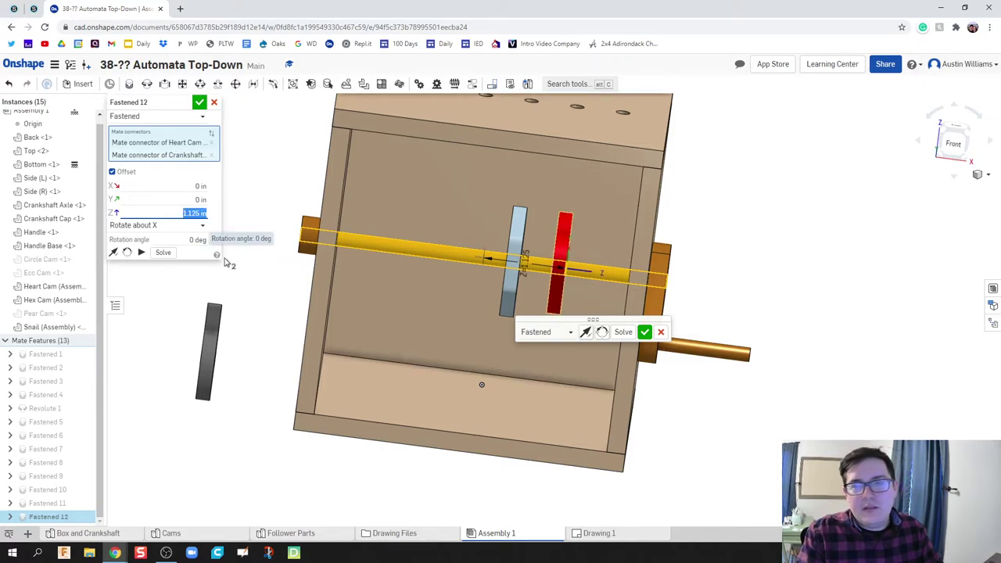
pyautogui.click(202, 106)
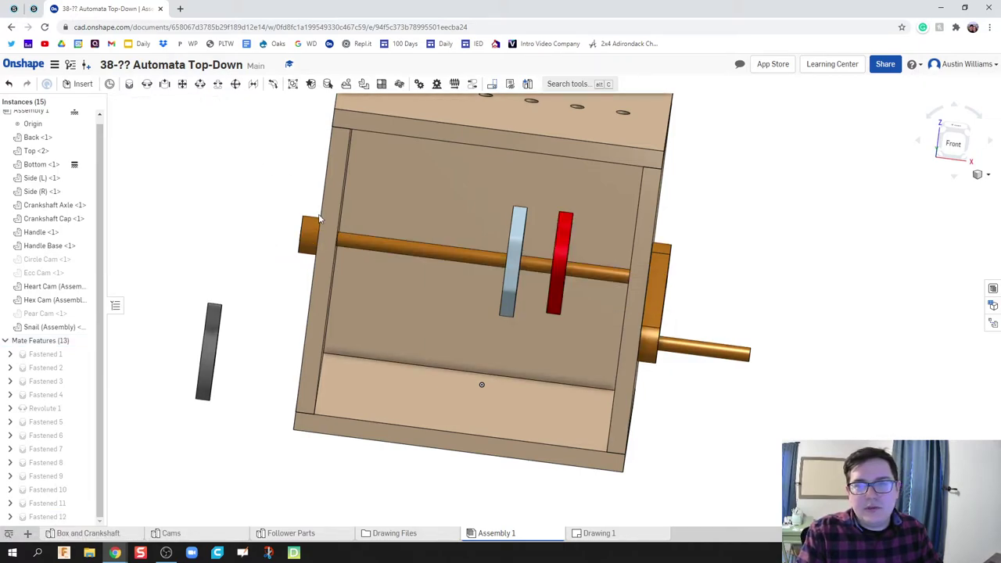
# Fasten the Snail cam's hole to the middle of the Crankshaft Axle with a new mate
pyautogui.moveTo(266, 300); pyautogui.dragTo(246, 261, button='right')
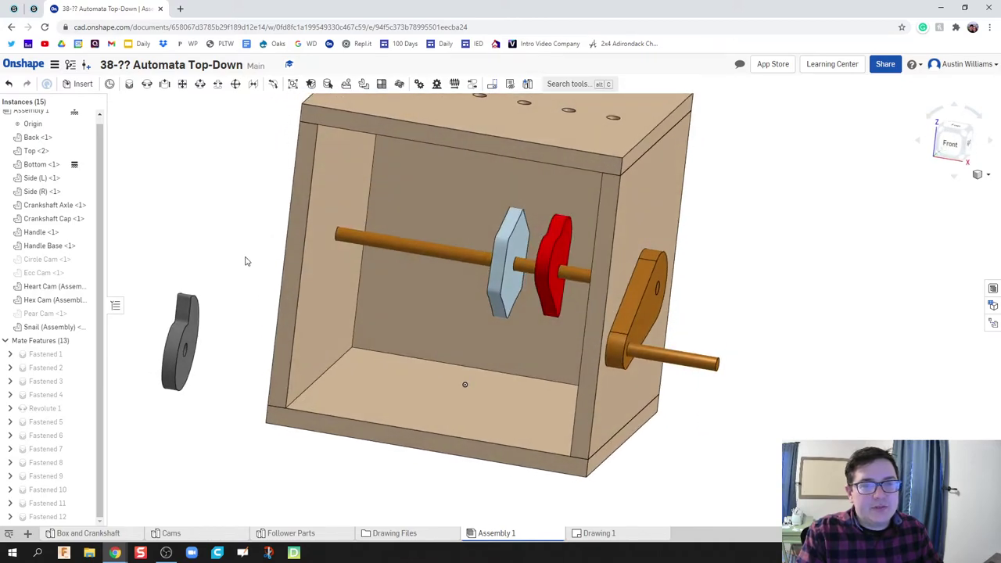
pyautogui.click(130, 84)
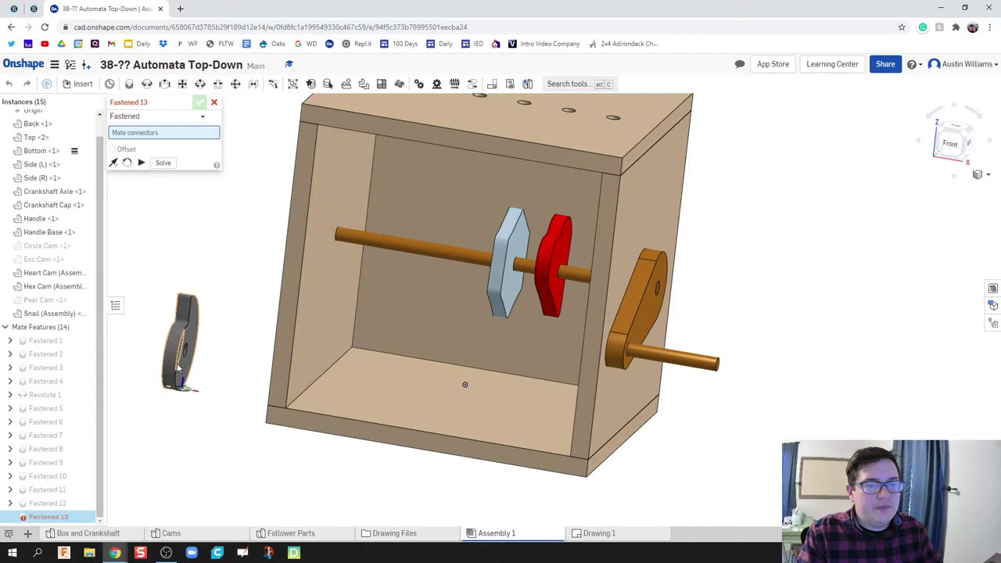
pyautogui.click(187, 353)
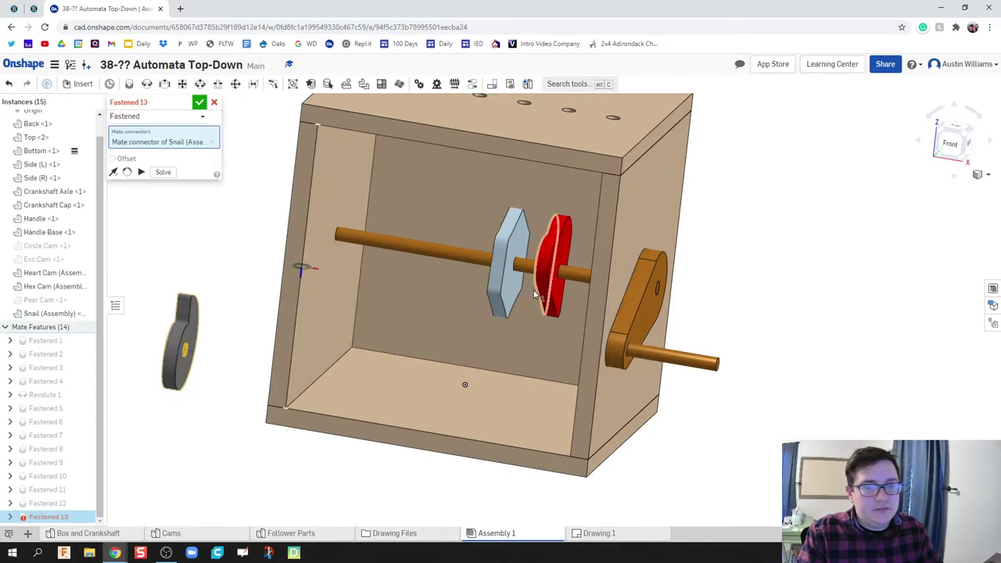
pyautogui.click(481, 262)
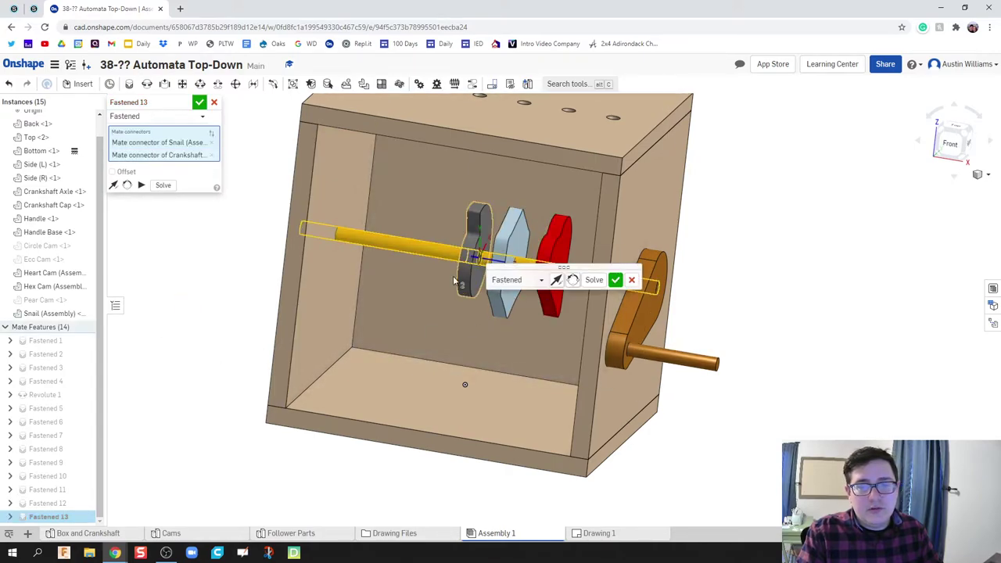
# Enable the offset on the Snail cam's fastened mate and try a Z distance of -5 in
pyautogui.moveTo(439, 312); pyautogui.dragTo(446, 369, button='right')
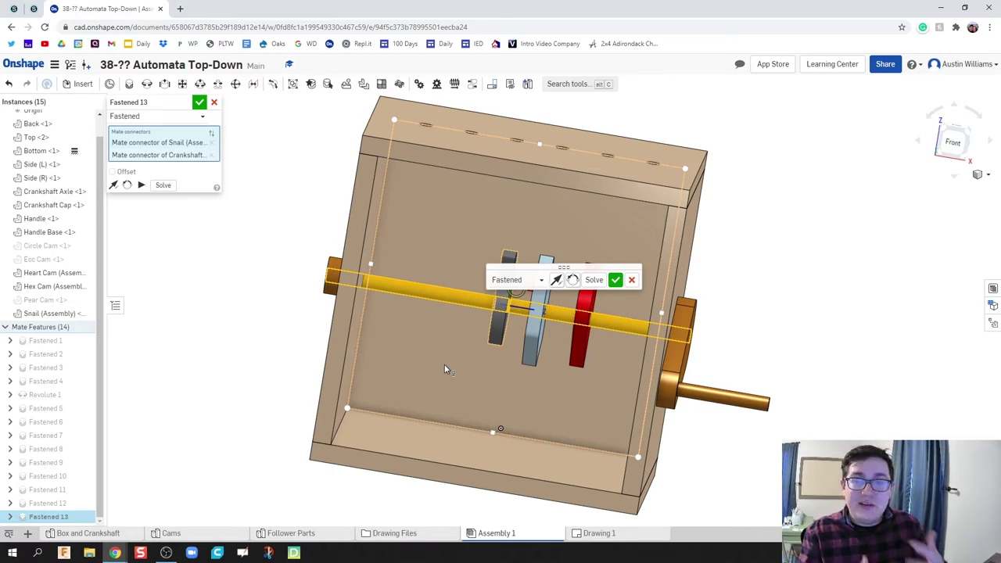
pyautogui.moveTo(445, 369); pyautogui.dragTo(156, 257, button='right')
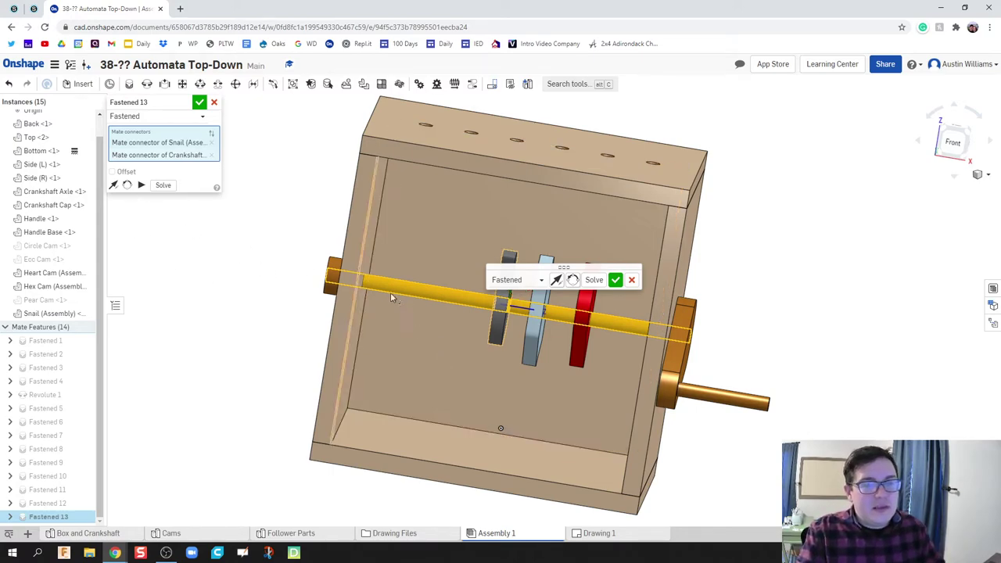
pyautogui.moveTo(315, 224); pyautogui.dragTo(271, 199, button='right')
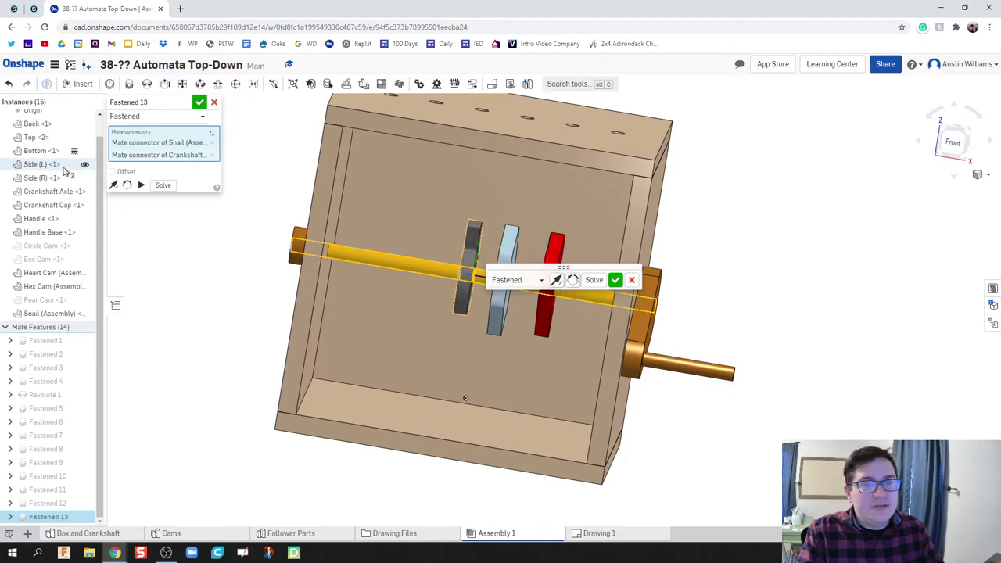
pyautogui.click(112, 172)
pyautogui.moveTo(256, 304); pyautogui.dragTo(226, 273, button='middle')
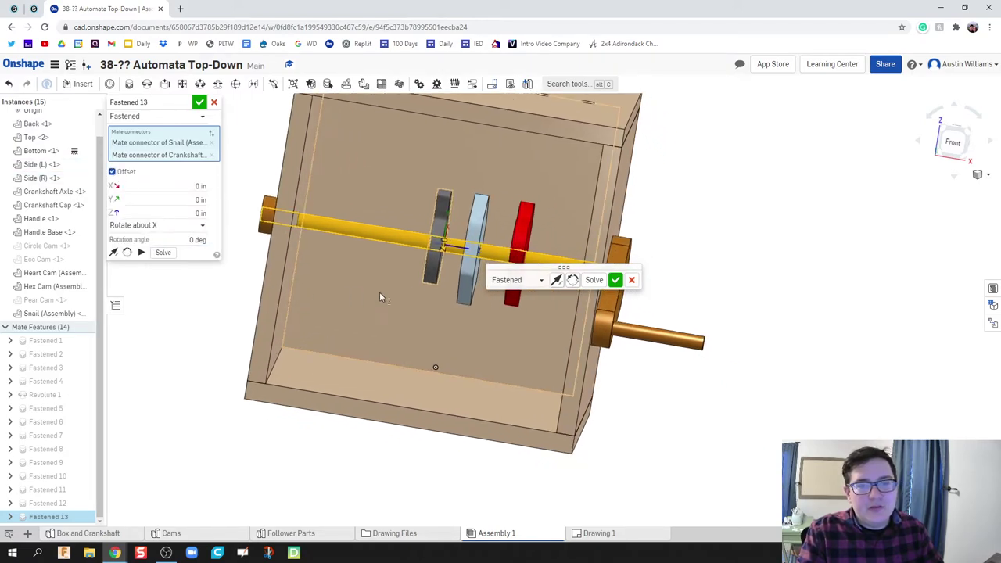
pyautogui.scroll(1, 442, 244)
pyautogui.scroll(2, 451, 253)
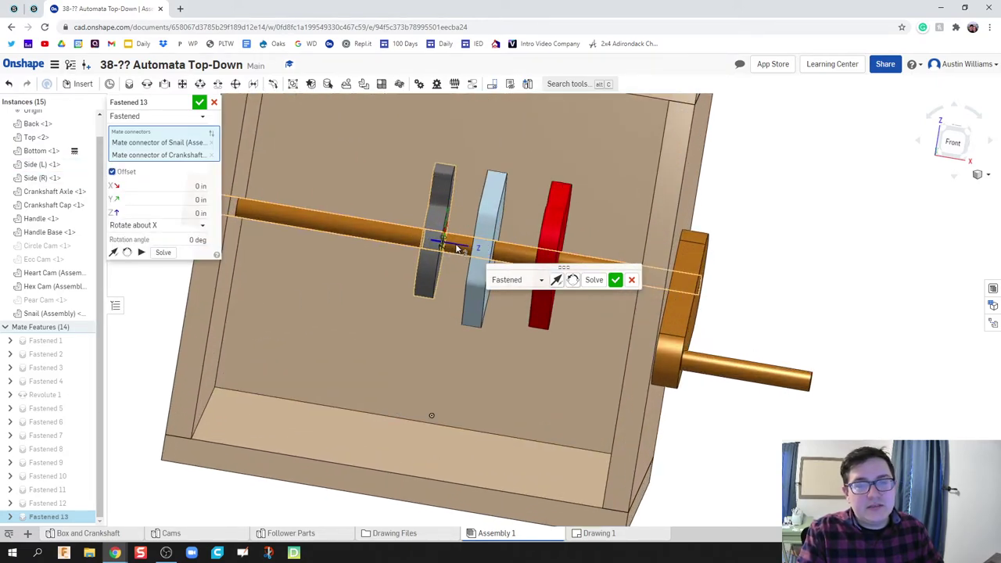
pyautogui.scroll(-4, 451, 247)
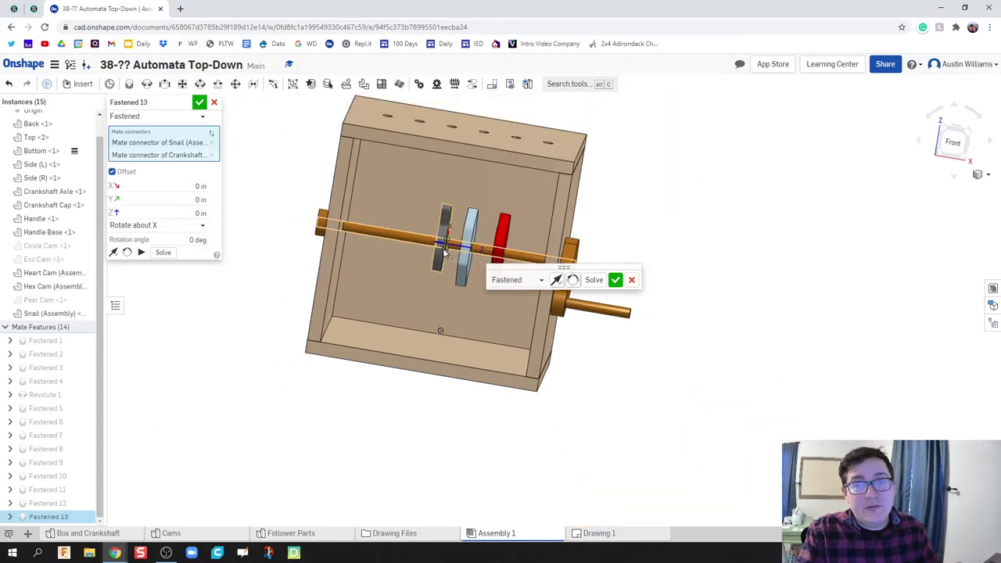
pyautogui.click(183, 212)
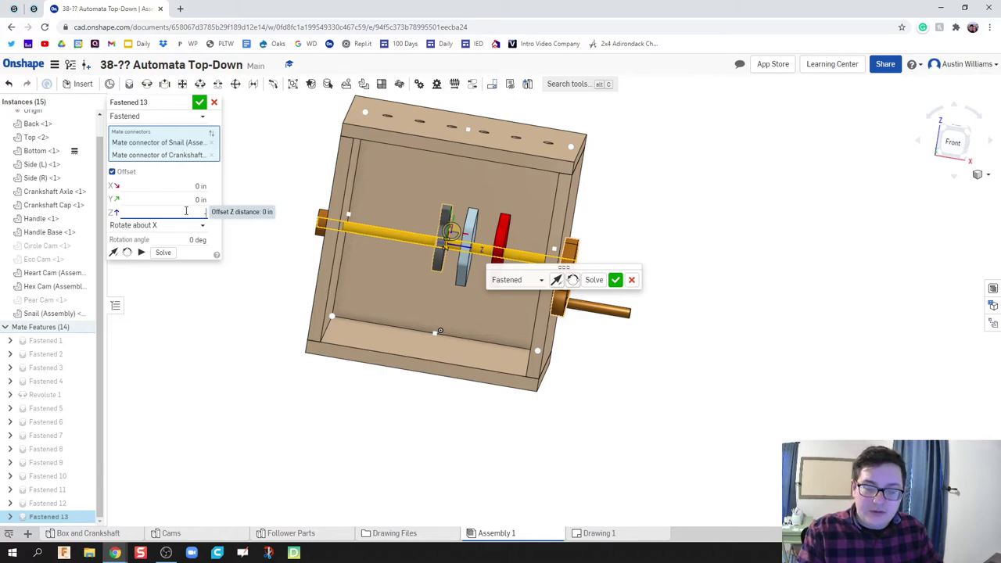
pyautogui.press('Return')
# Try a Z offset of 5 in for the Snail cam's fastened mate
pyautogui.scroll(-2, 273, 277)
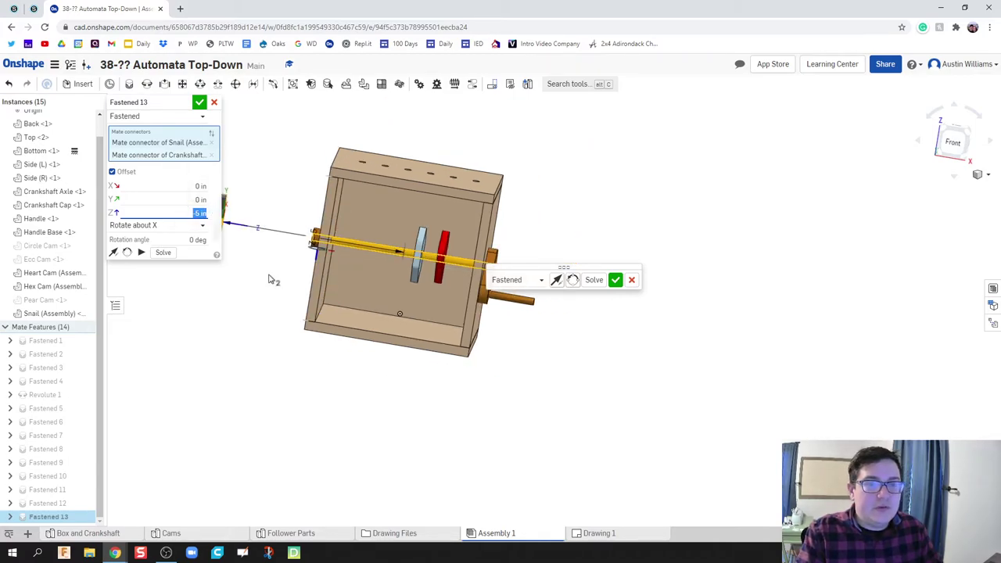
pyautogui.scroll(2, 297, 249)
pyautogui.moveTo(310, 232); pyautogui.dragTo(273, 149, button='middle')
pyautogui.write('5')
pyautogui.press('Return')
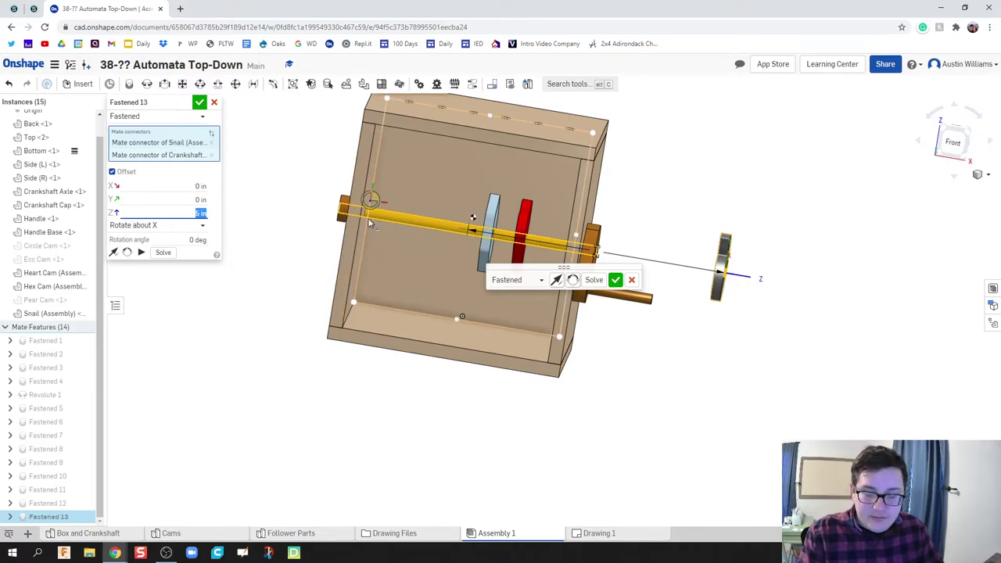
# Set the Snail cam's Z offset to 1.75 in and accept the fastened mate
pyautogui.press('Return')
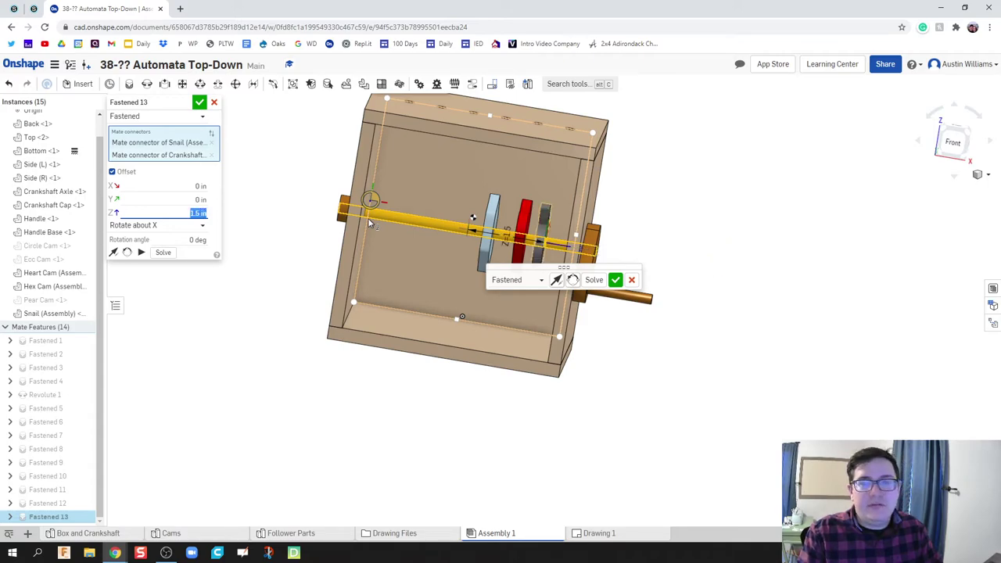
pyautogui.write('1')
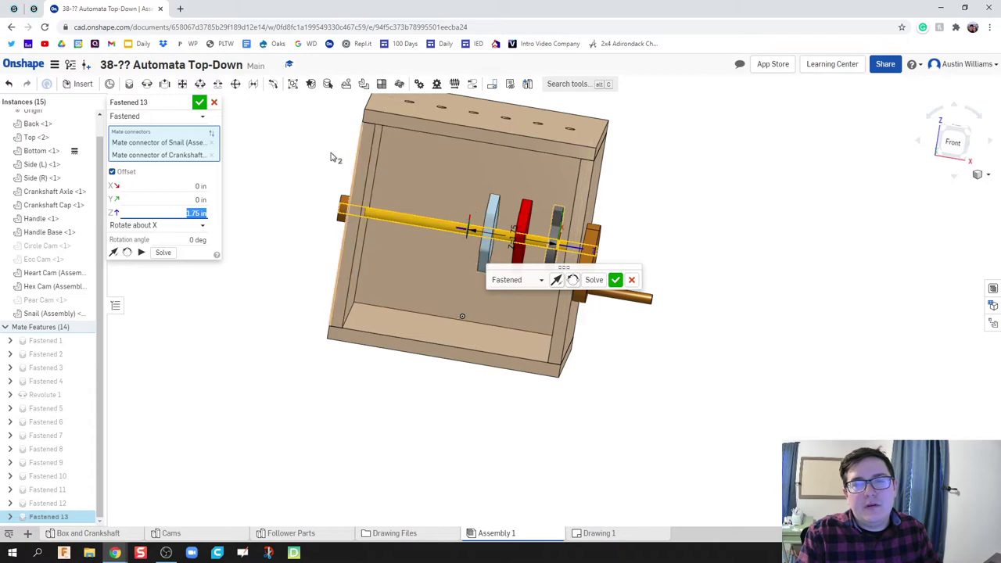
pyautogui.moveTo(331, 155); pyautogui.dragTo(330, 163, button='right')
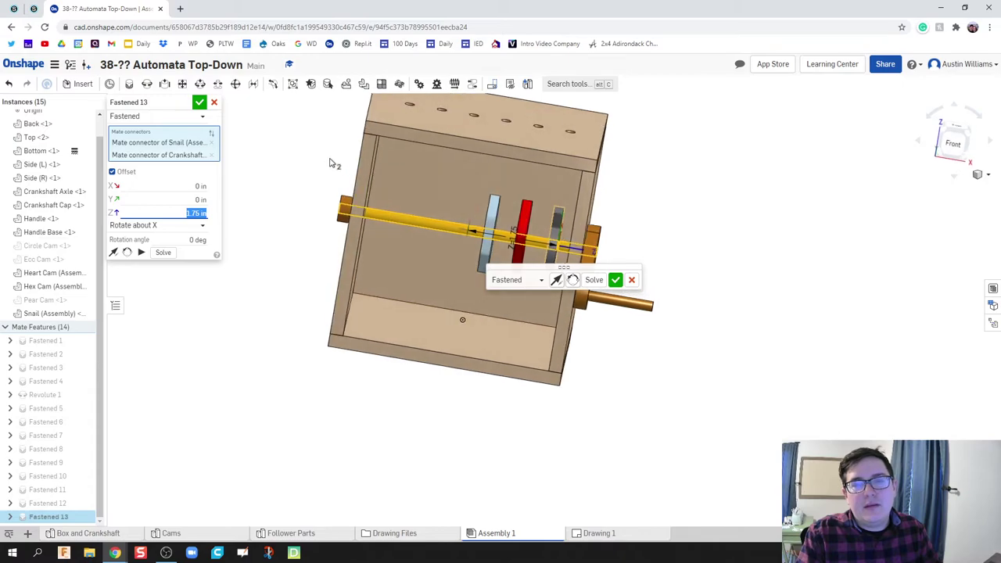
pyautogui.click(616, 279)
# Show all hidden items in the assembly so the Circle, Ecc and Pear cams are displayed again
pyautogui.moveTo(502, 423); pyautogui.dragTo(484, 421, button='right')
pyautogui.moveTo(485, 424); pyautogui.dragTo(575, 467, button='middle')
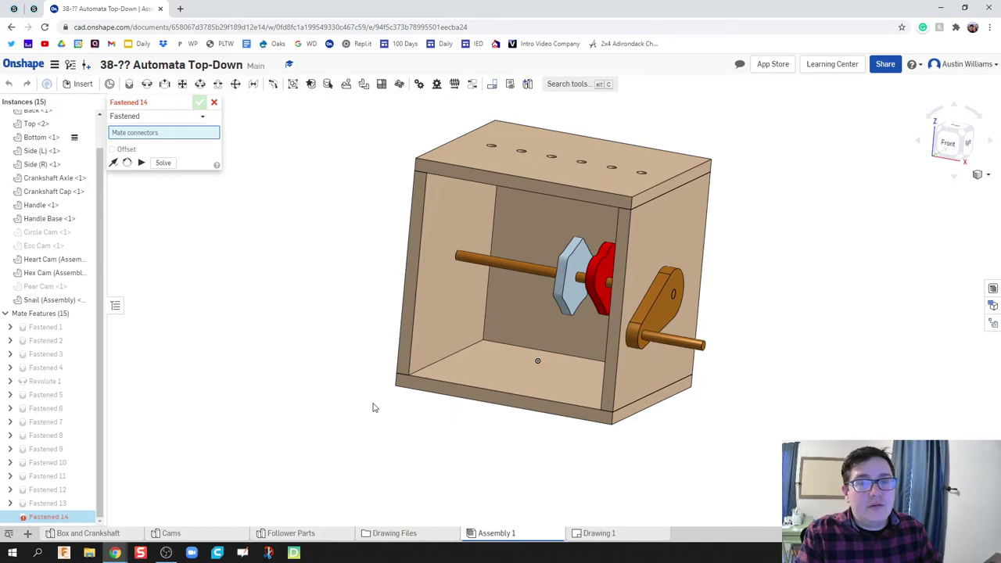
pyautogui.rightClick(324, 321)
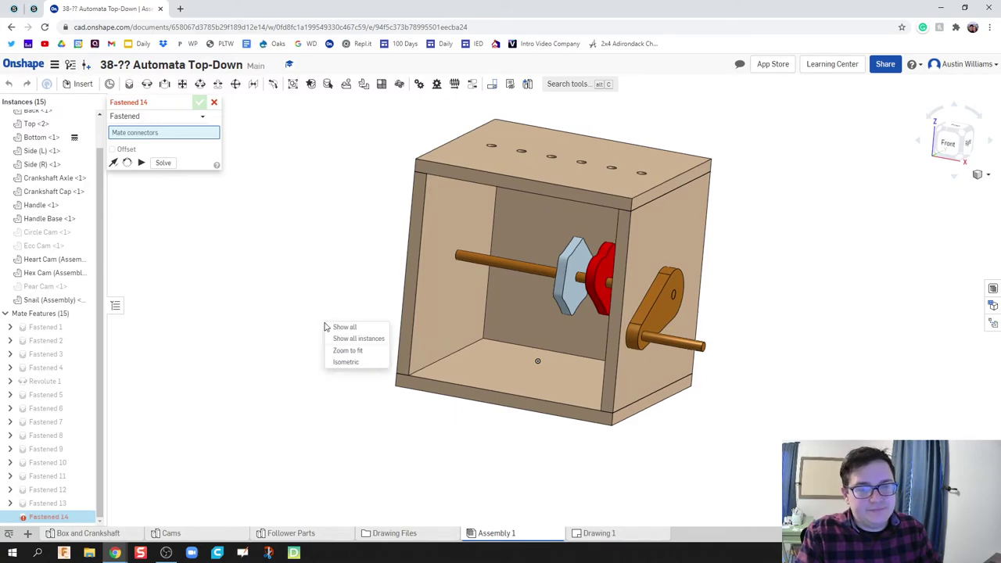
pyautogui.click(283, 240)
pyautogui.rightClick(283, 243)
pyautogui.click(296, 247)
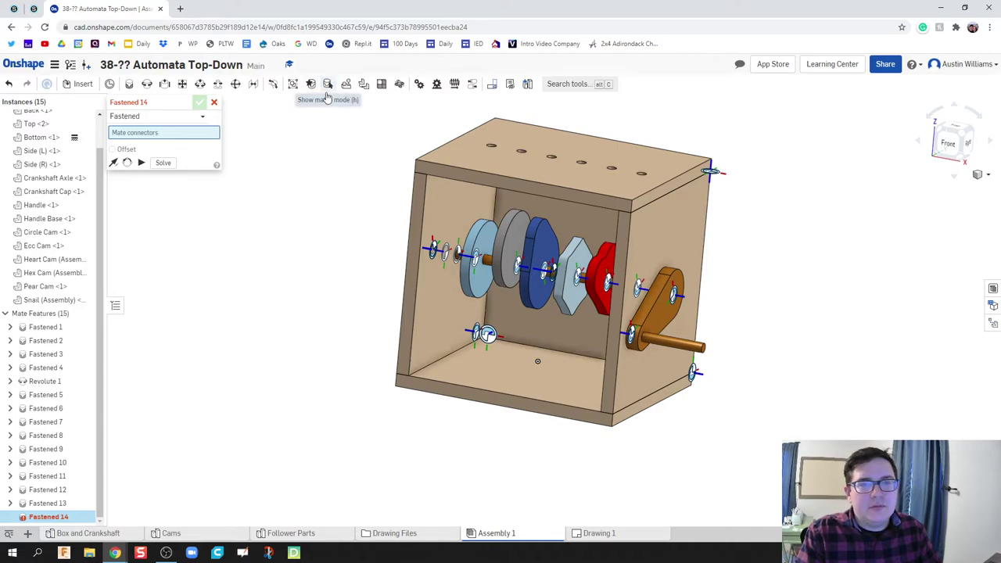
# Hide all mates and all mate connectors in the assembly view
pyautogui.rightClick(441, 251)
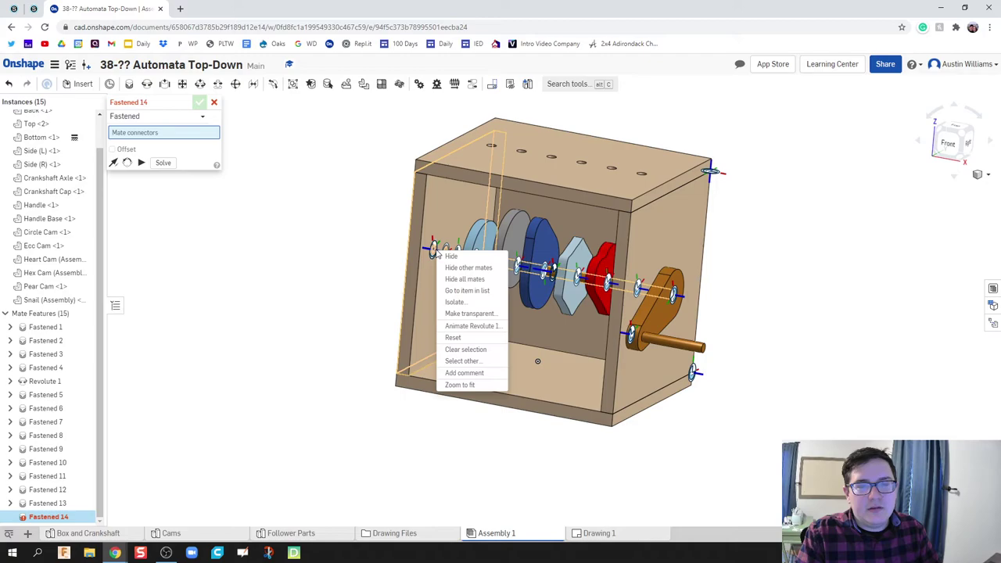
pyautogui.click(478, 280)
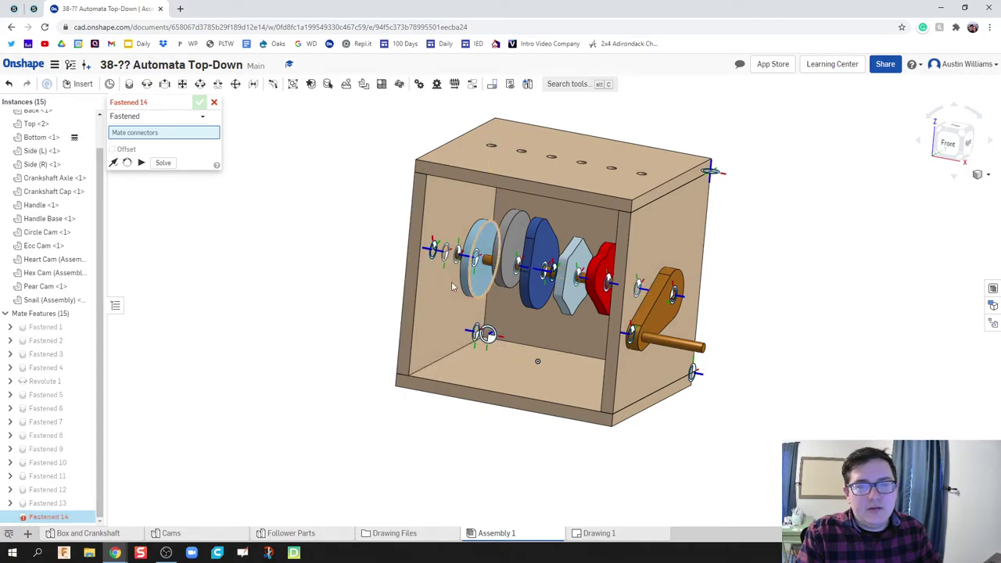
pyautogui.click(435, 248)
pyautogui.rightClick(431, 248)
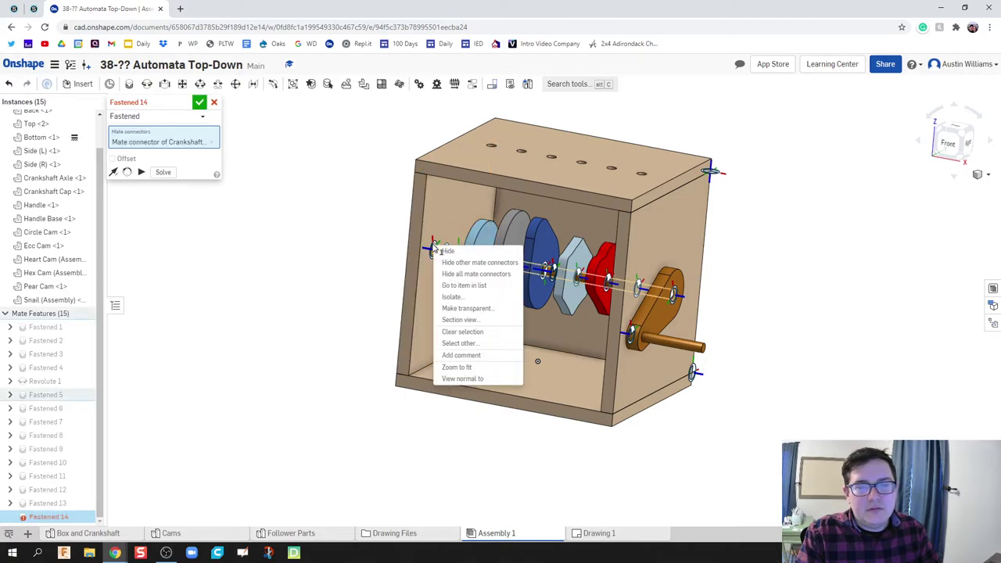
pyautogui.click(462, 276)
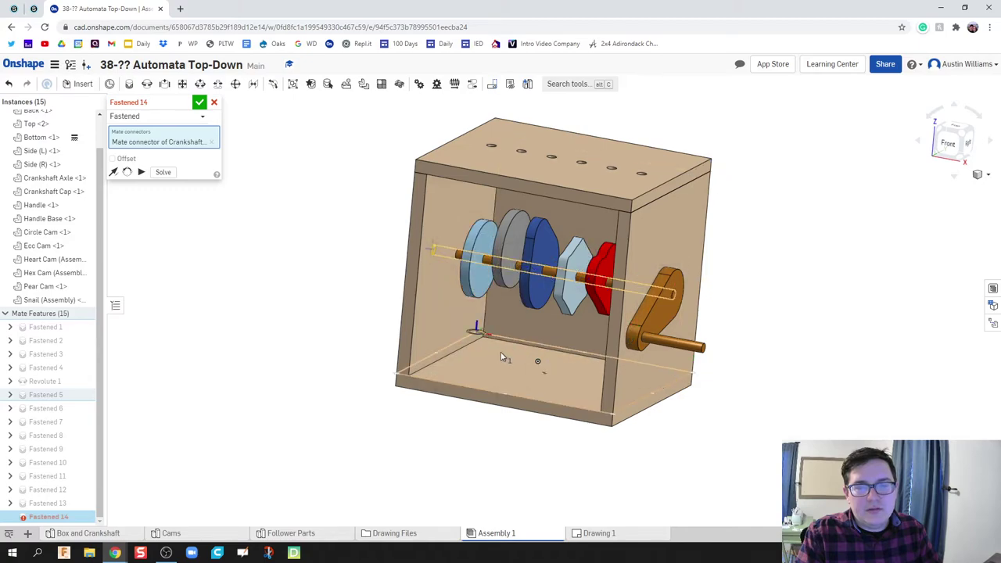
pyautogui.moveTo(298, 273); pyautogui.dragTo(279, 274, button='middle')
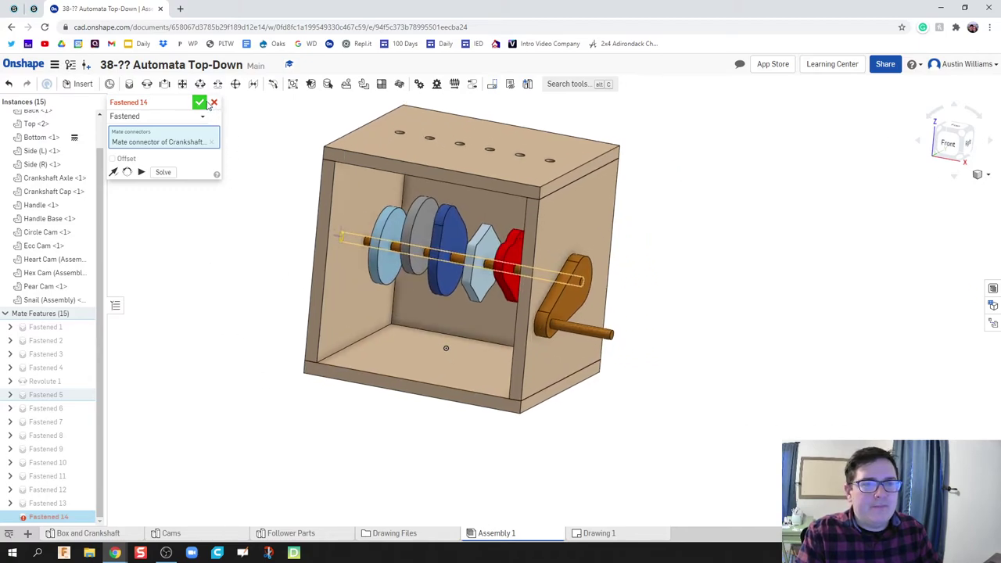
# Cancel the incomplete Fastened 14 mate and delete it from the mate features
pyautogui.click(213, 103)
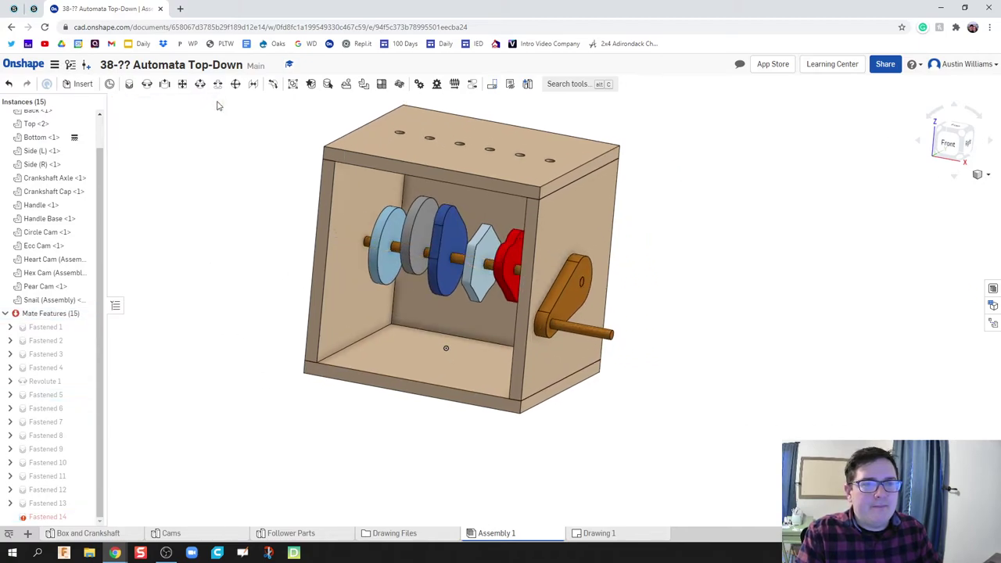
pyautogui.click(42, 521)
pyautogui.press('Delete')
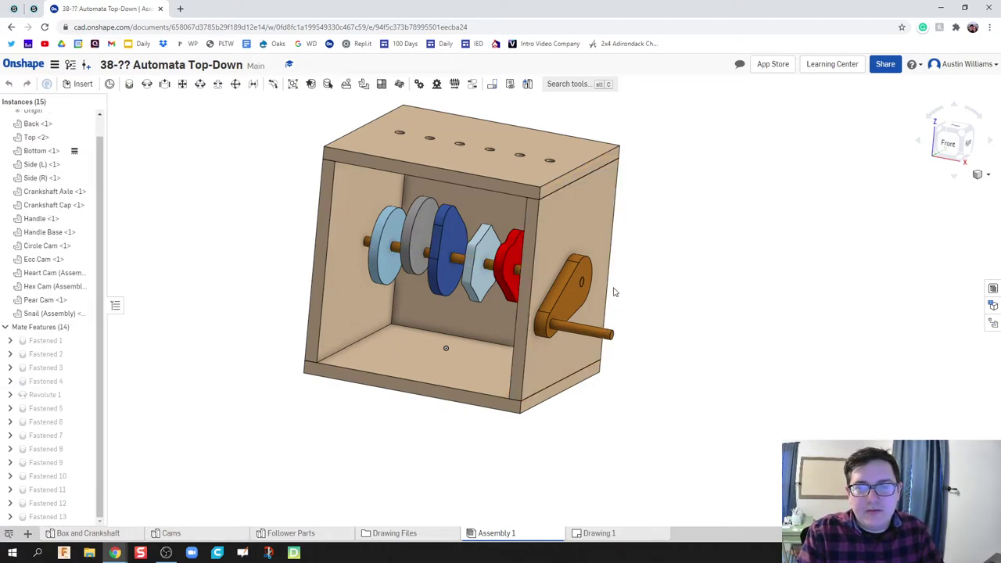
# Turn the crank handle by hand to check that the cams rotate with the crankshaft
pyautogui.moveTo(674, 296); pyautogui.dragTo(669, 326, button='middle')
pyautogui.moveTo(670, 327); pyautogui.dragTo(683, 338, button='right')
pyautogui.moveTo(602, 344); pyautogui.dragTo(575, 306)
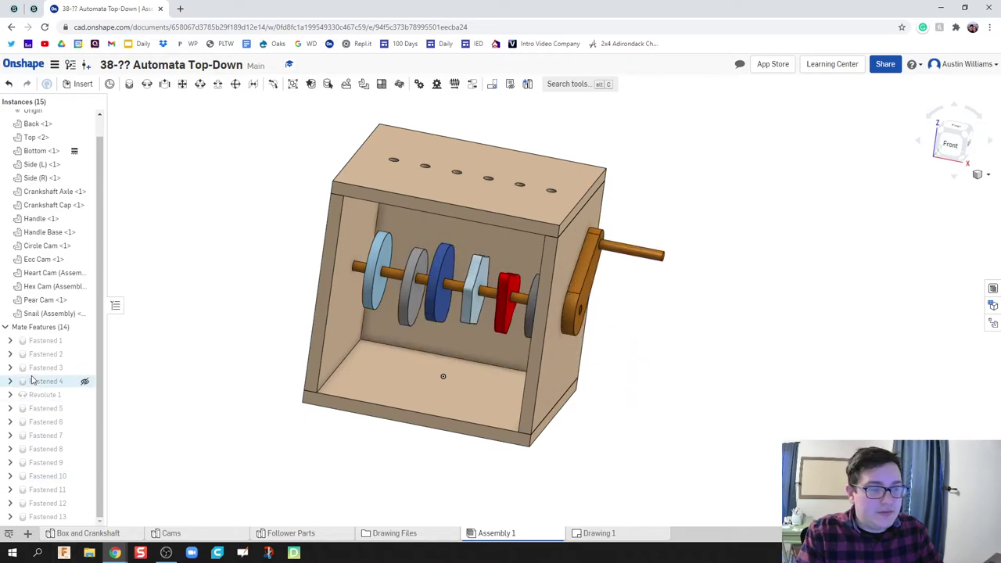
# Set up an animation of the Revolute 1 mate with the playback type Loop
pyautogui.scroll(1, 39, 364)
pyautogui.scroll(-1, 92, 424)
pyautogui.scroll(-3, 124, 417)
pyautogui.scroll(1, 92, 431)
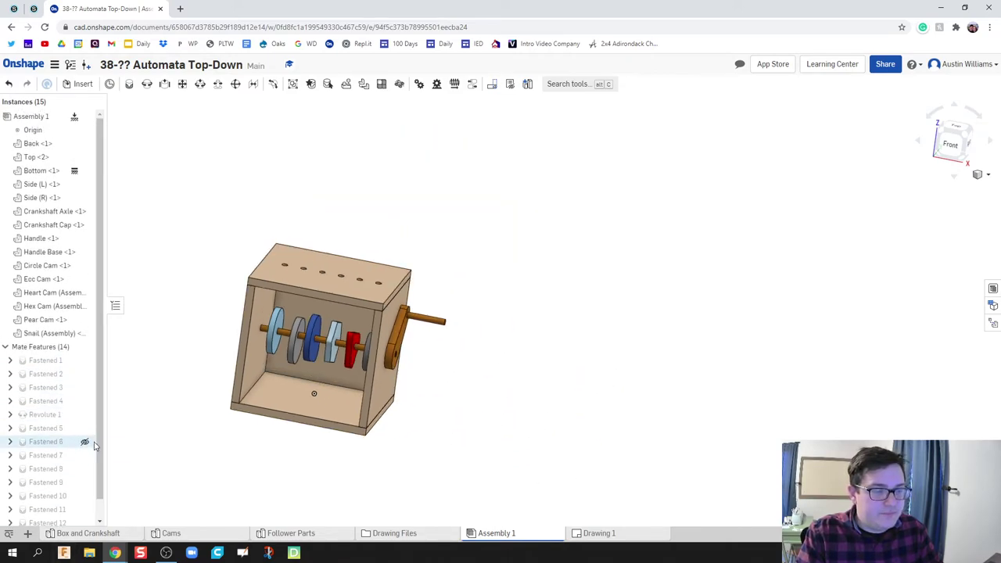
pyautogui.moveTo(180, 403); pyautogui.dragTo(332, 277, button='middle')
pyautogui.scroll(-1, 94, 422)
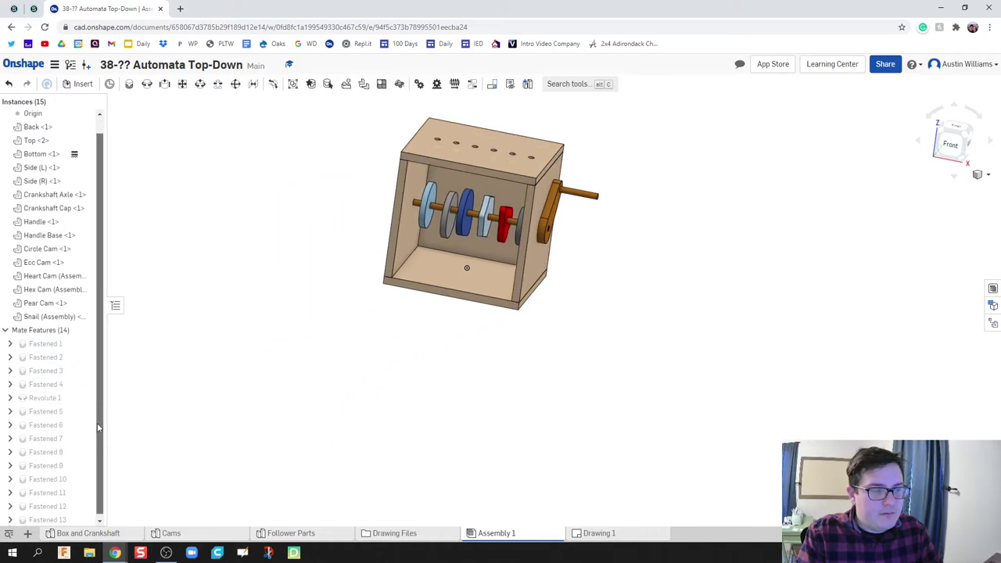
pyautogui.rightClick(44, 398)
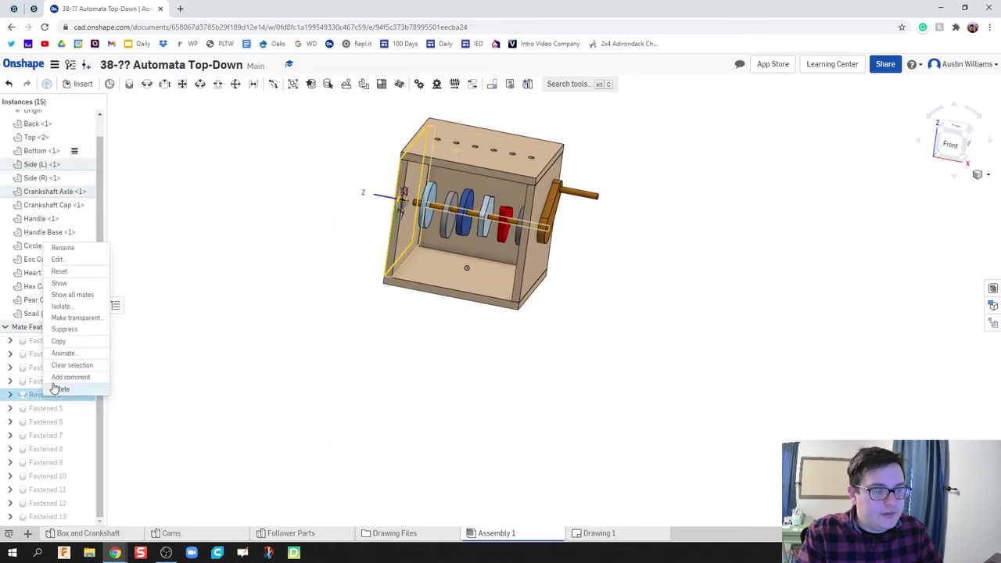
pyautogui.click(67, 356)
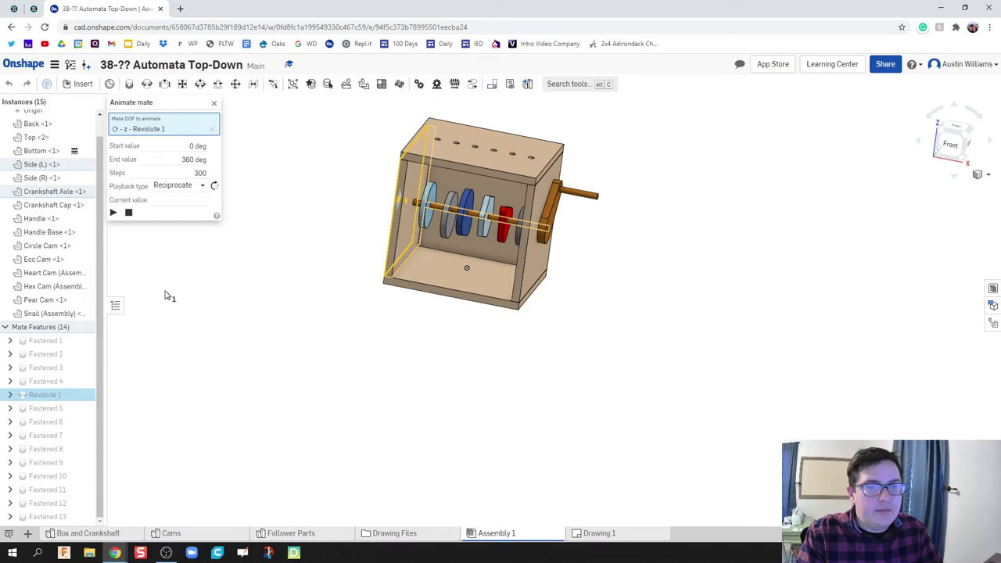
pyautogui.click(178, 187)
pyautogui.click(164, 229)
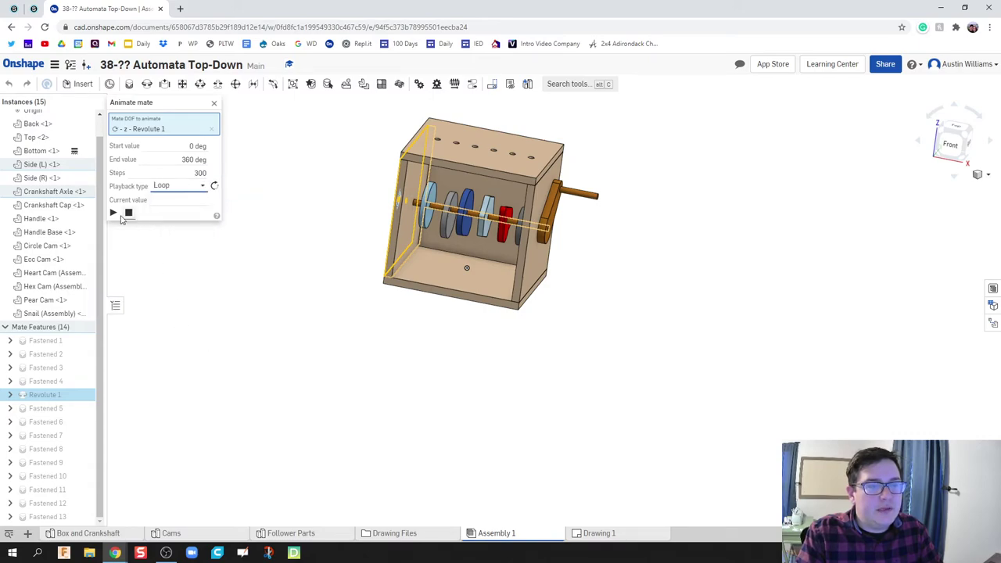
# Play the Revolute 1 animation, examine the rotating cams inside the box from several angles, and close the animation
pyautogui.moveTo(326, 451); pyautogui.dragTo(347, 495, button='middle')
pyautogui.moveTo(352, 470)
pyautogui.mouseDown(button='right')
pyautogui.moveTo(354, 446)
pyautogui.moveTo(336, 454)
pyautogui.moveTo(358, 458)
pyautogui.mouseUp(button='right')
pyautogui.scroll(5, 395, 374)
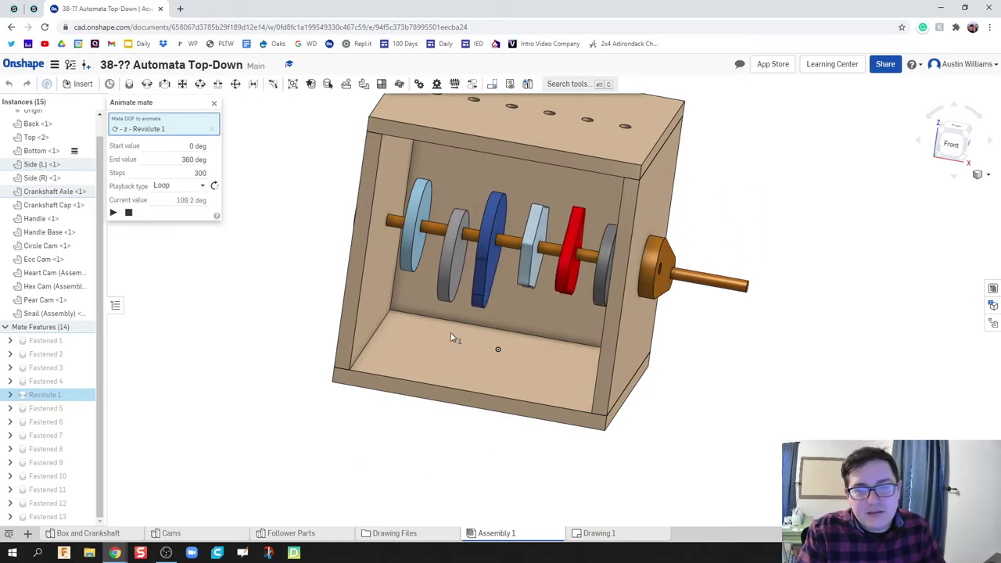
pyautogui.moveTo(484, 392); pyautogui.dragTo(500, 397, button='right')
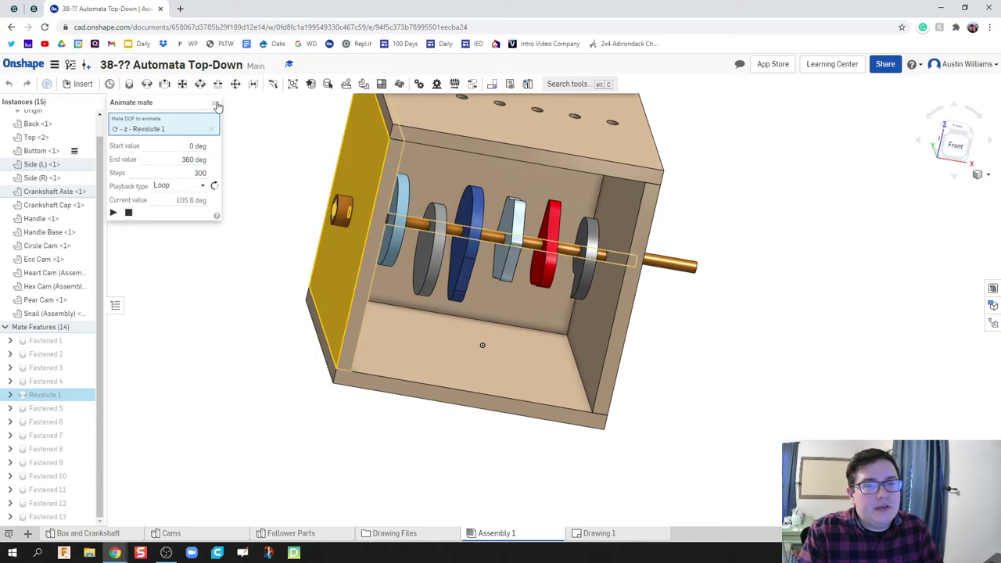
pyautogui.click(219, 106)
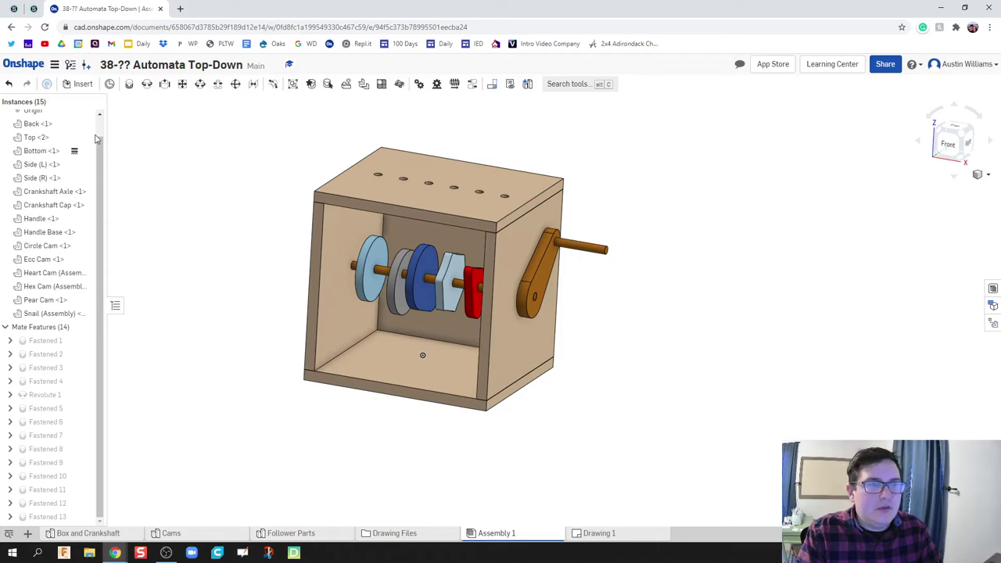
# Insert all the parts of the Follower Parts studio into the assembly beside the crank side of the box
pyautogui.click(85, 84)
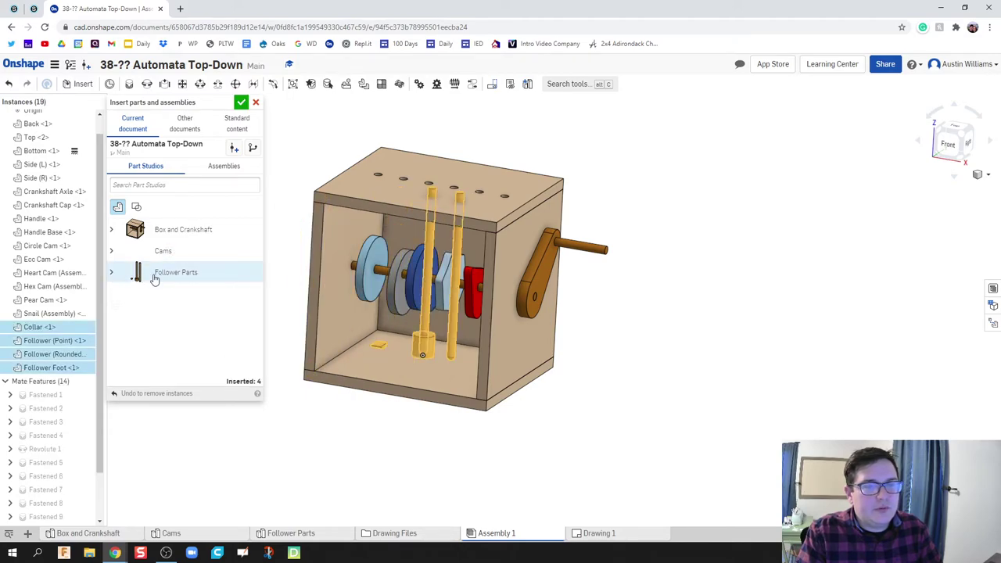
pyautogui.click(733, 263)
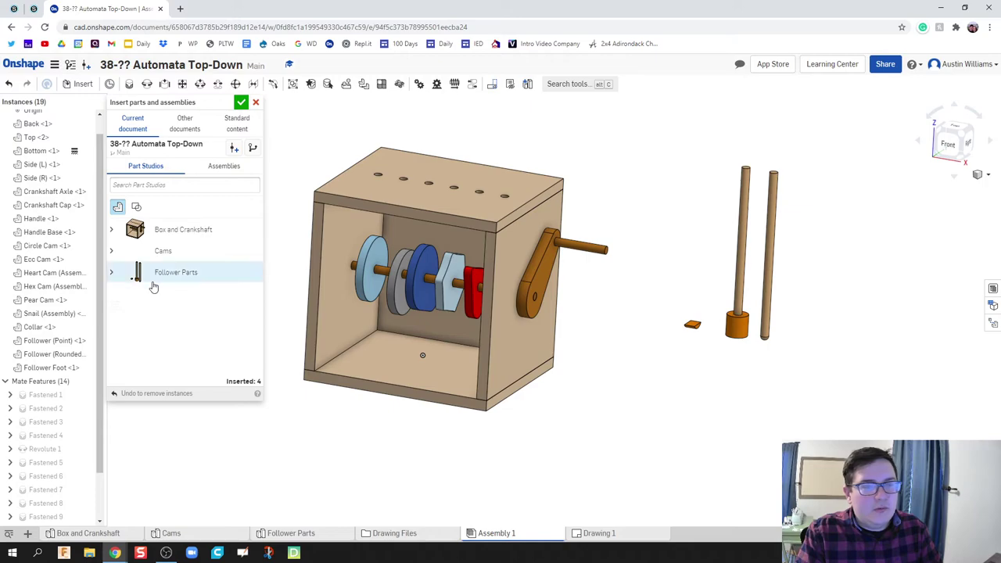
pyautogui.click(112, 274)
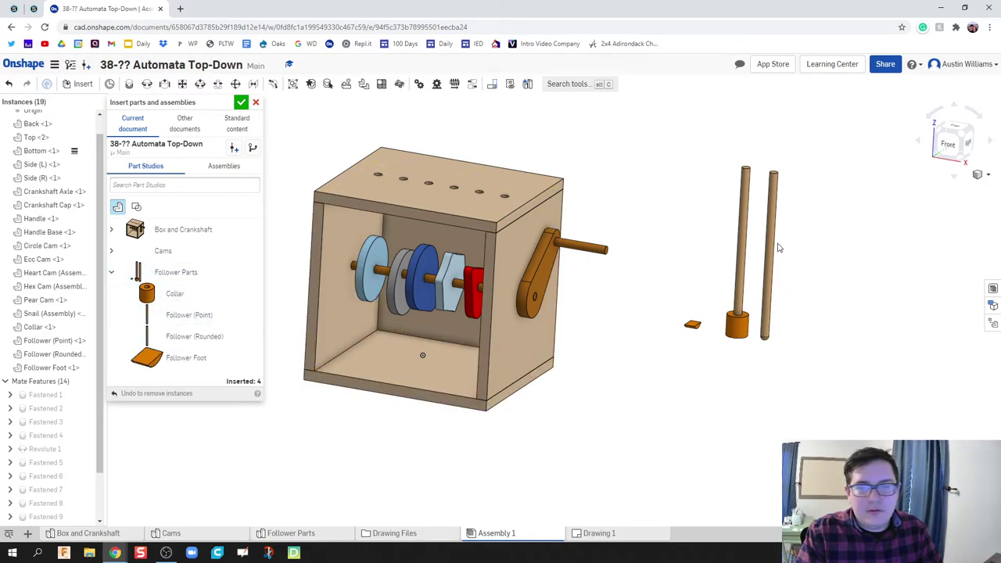
pyautogui.click(735, 252)
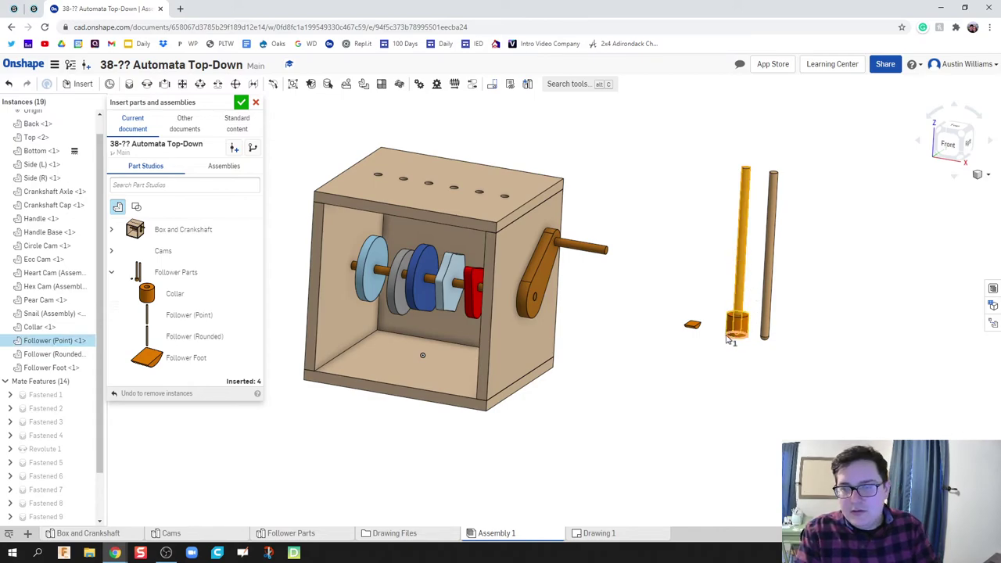
pyautogui.click(686, 371)
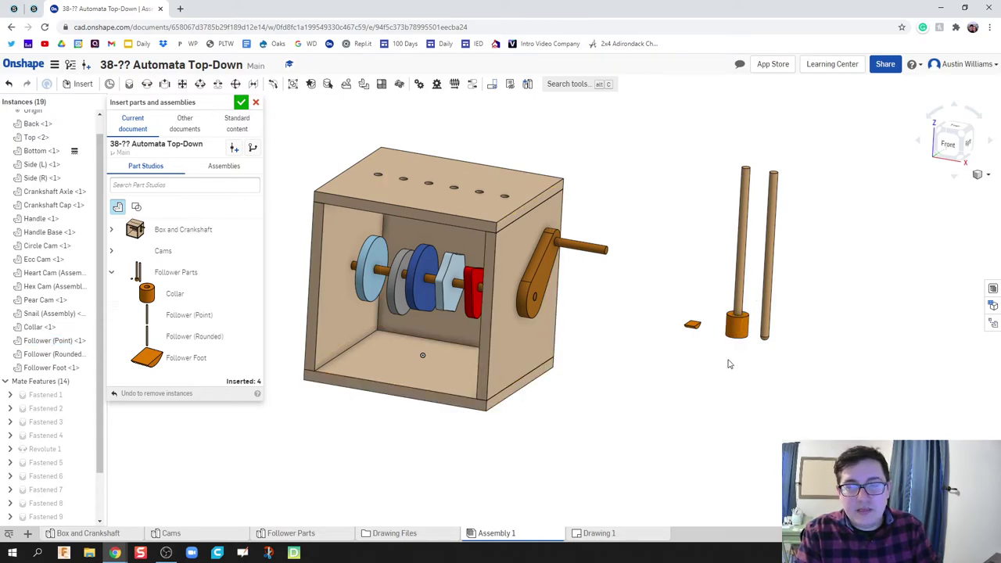
pyautogui.click(255, 104)
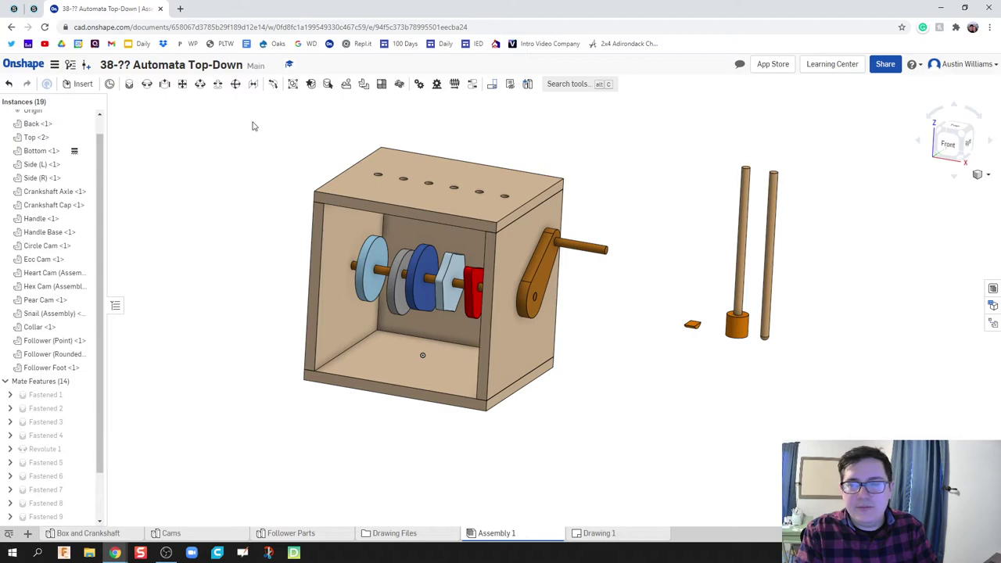
# Move the collar off the pointed follower into the free space next to the crank handle
pyautogui.moveTo(916, 378); pyautogui.dragTo(850, 398, button='middle')
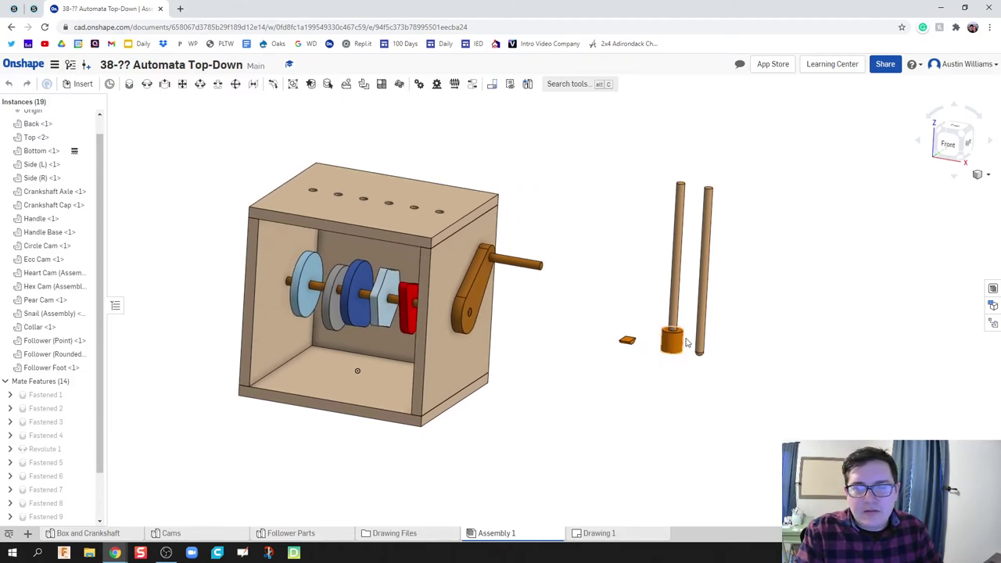
pyautogui.moveTo(684, 319); pyautogui.dragTo(567, 288)
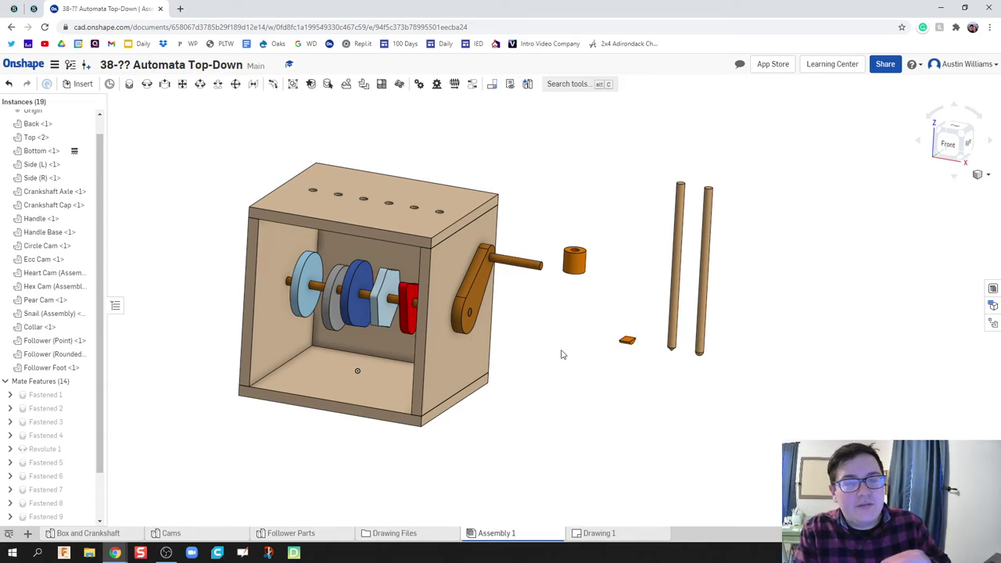
pyautogui.moveTo(581, 306); pyautogui.dragTo(581, 300, button='right')
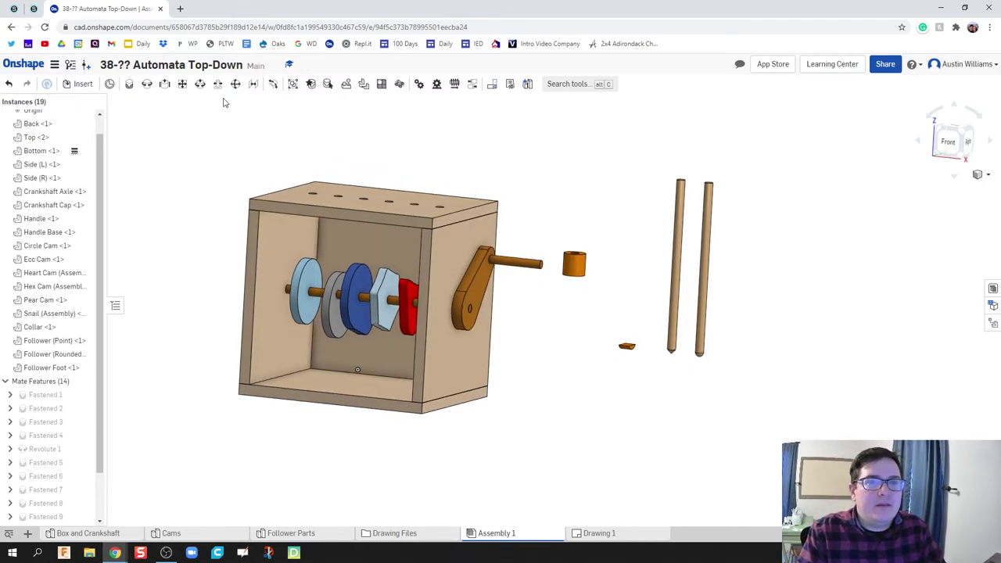
# Fasten the collar's bottom face centre to the first hole on the box top, at the end opposite the crank handle
pyautogui.click(129, 84)
pyautogui.moveTo(646, 352); pyautogui.dragTo(634, 319, button='right')
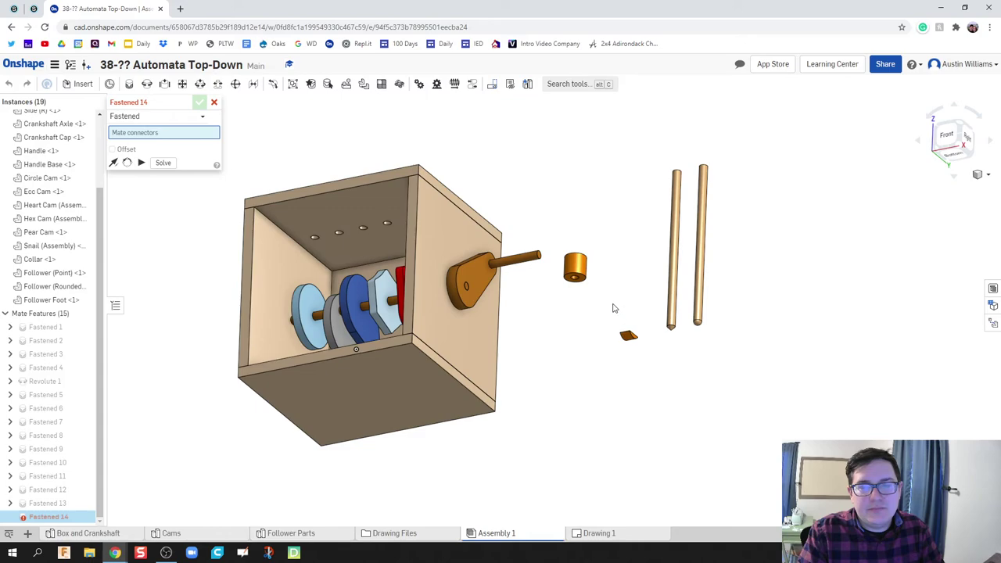
pyautogui.click(579, 275)
pyautogui.moveTo(565, 190); pyautogui.dragTo(563, 248, button='right')
pyautogui.scroll(3, 313, 234)
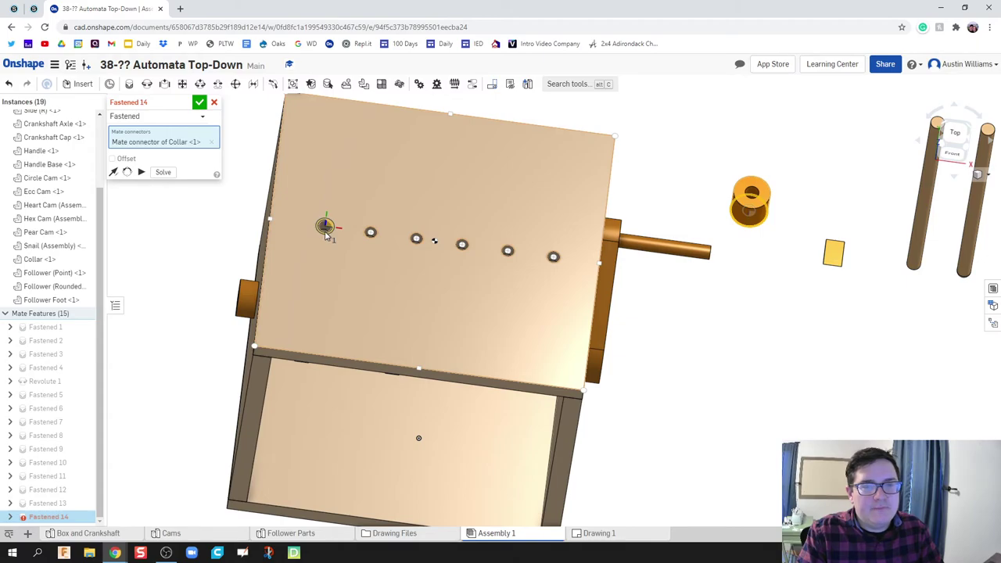
pyautogui.click(326, 228)
pyautogui.moveTo(322, 287); pyautogui.dragTo(270, 228, button='right')
pyautogui.click(461, 254)
pyautogui.press('m')
pyautogui.click(214, 102)
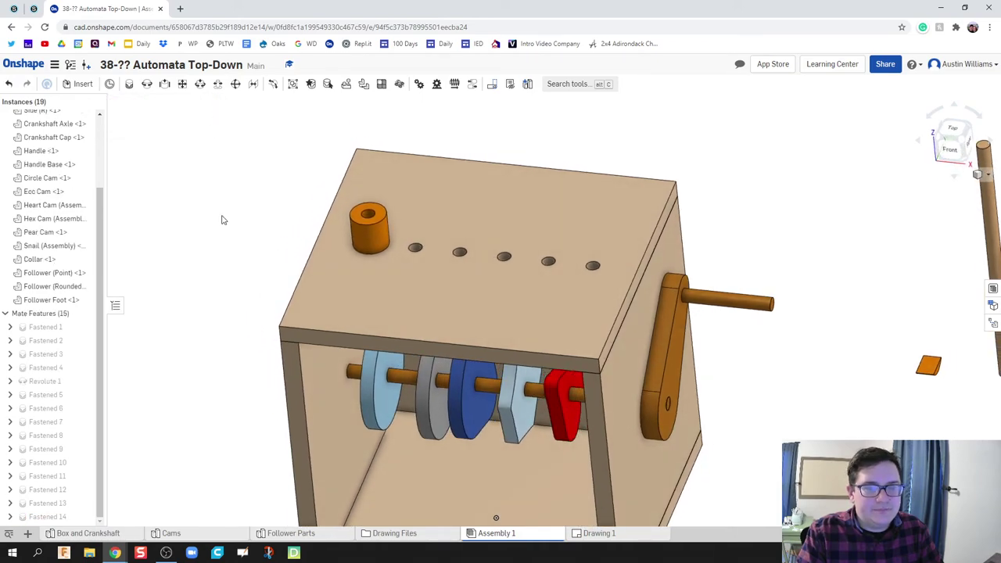
# Copy the mounted collar and paste a second instance in the empty space beside the box
pyautogui.rightClick(366, 233)
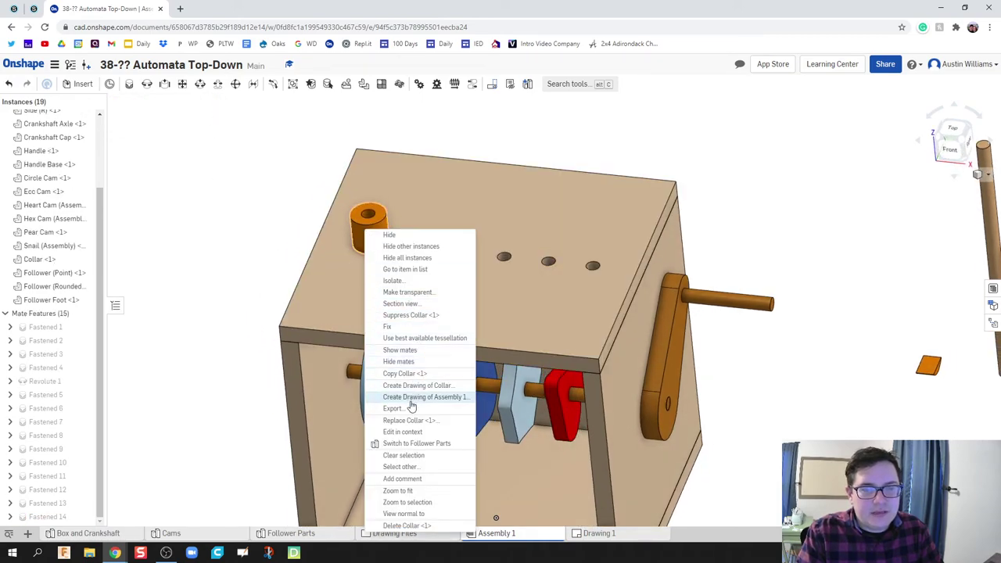
pyautogui.click(260, 327)
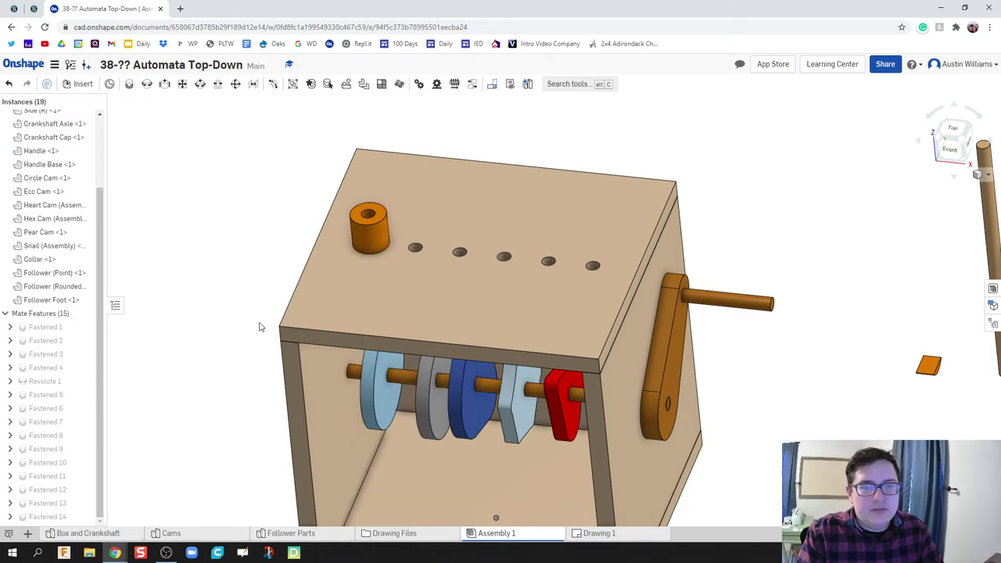
pyautogui.rightClick(207, 170)
pyautogui.click(255, 186)
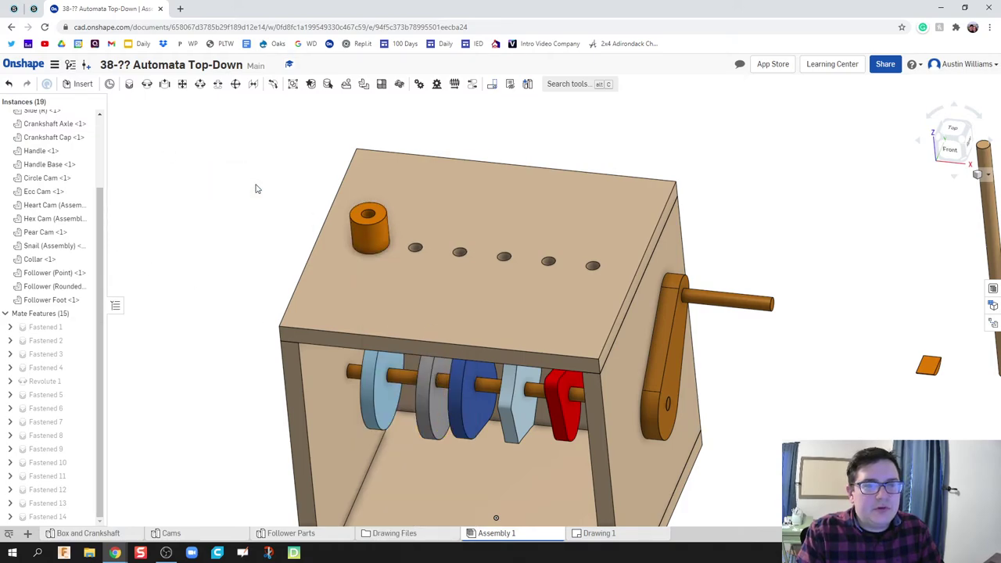
# Fasten the pasted collar's bottom face centre to the second hole on the box top
pyautogui.click(129, 83)
pyautogui.moveTo(169, 178); pyautogui.dragTo(196, 306, button='right')
pyautogui.click(192, 287)
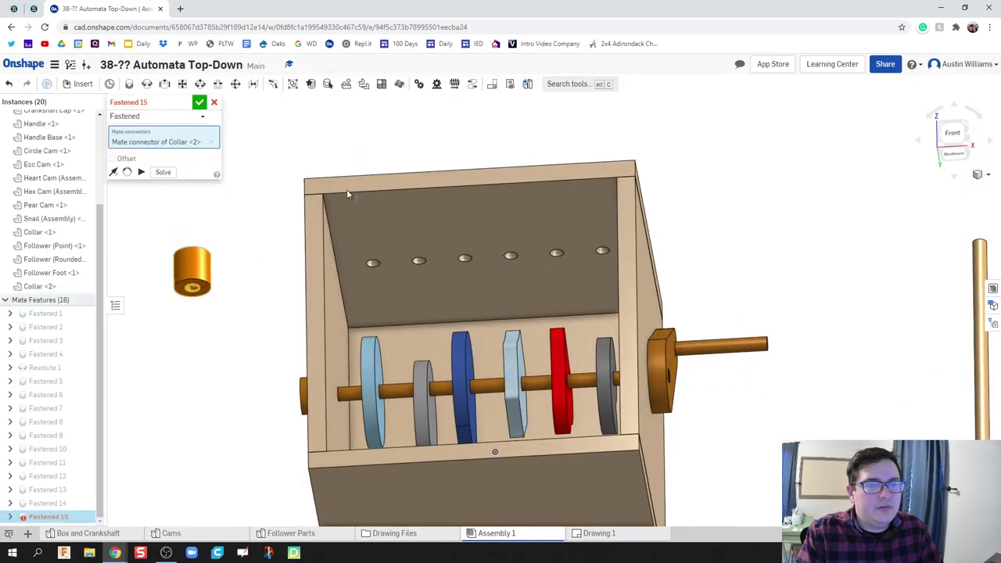
pyautogui.moveTo(346, 189); pyautogui.dragTo(402, 237, button='right')
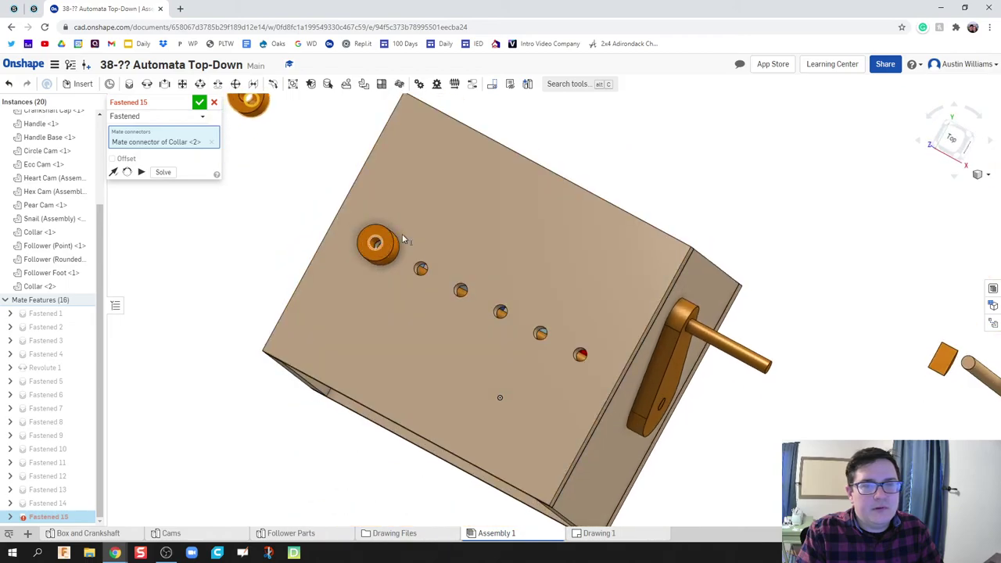
pyautogui.click(420, 278)
pyautogui.moveTo(420, 278); pyautogui.dragTo(430, 240, button='right')
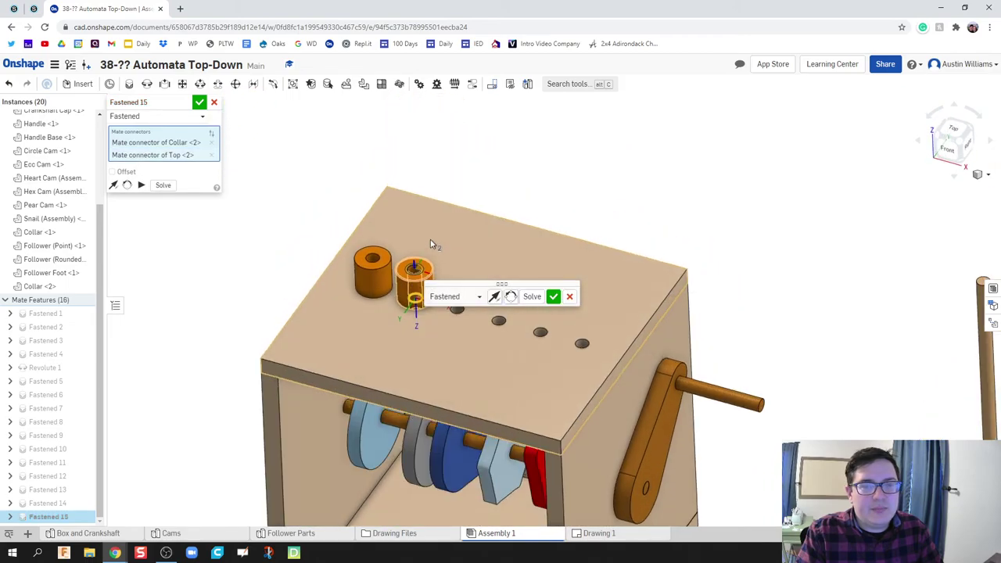
pyautogui.click(553, 297)
pyautogui.rightClick(282, 177)
pyautogui.click(298, 133)
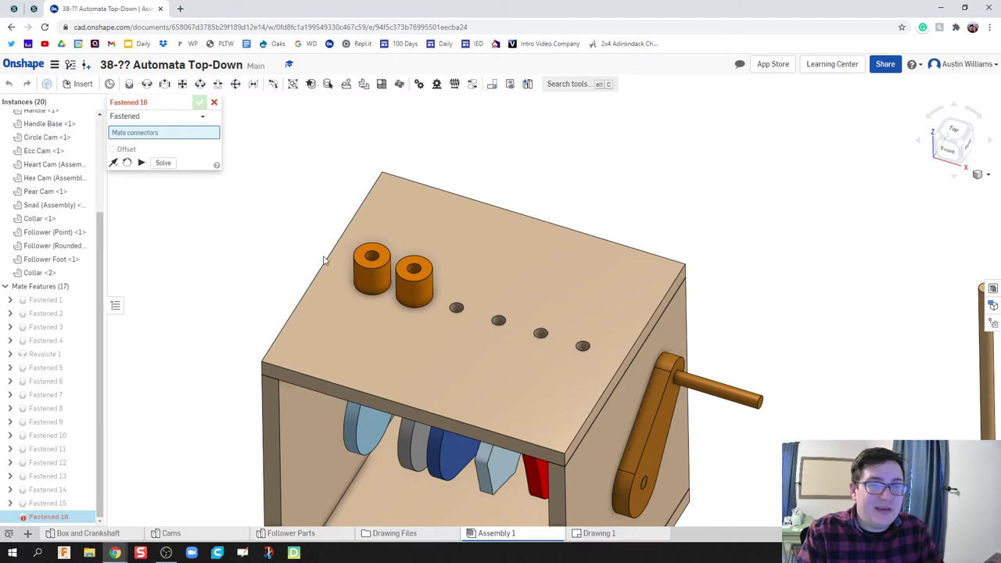
pyautogui.rightClick(256, 177)
pyautogui.click(212, 136)
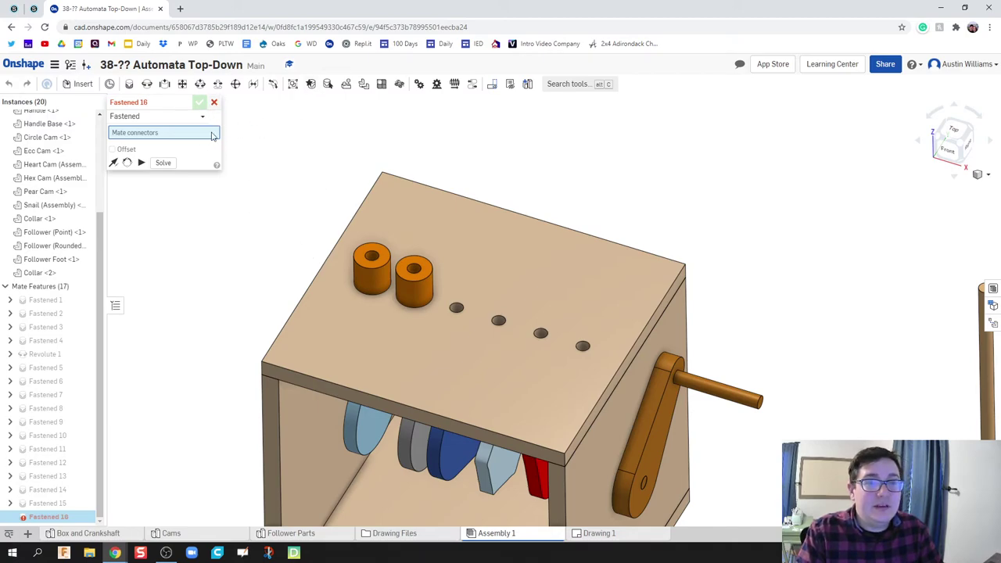
pyautogui.click(214, 102)
# Try to paste another copy of the first collar, and undo the paste
pyautogui.rightClick(210, 157)
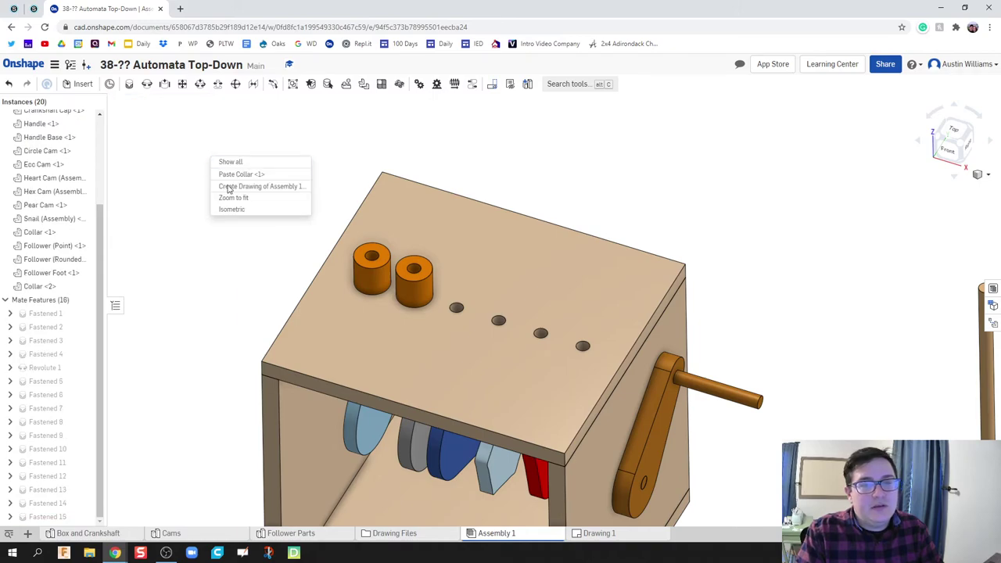
pyautogui.click(366, 252)
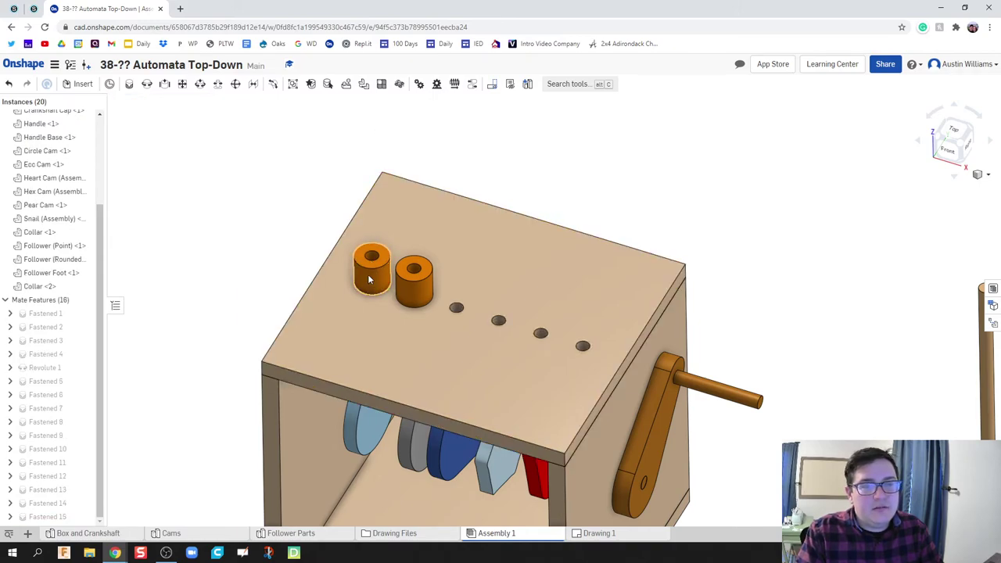
pyautogui.click(367, 262)
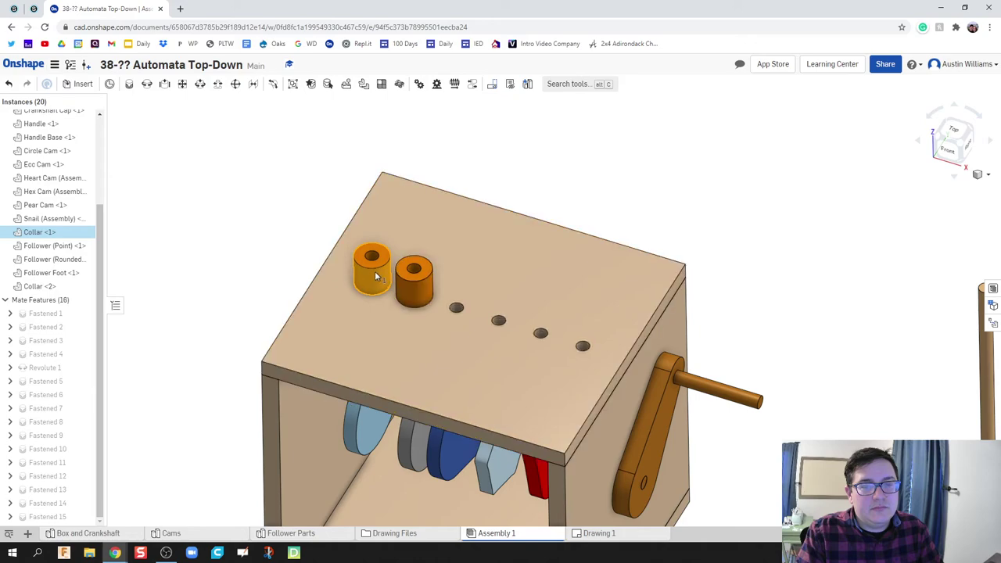
pyautogui.rightClick(420, 278)
pyautogui.click(415, 209)
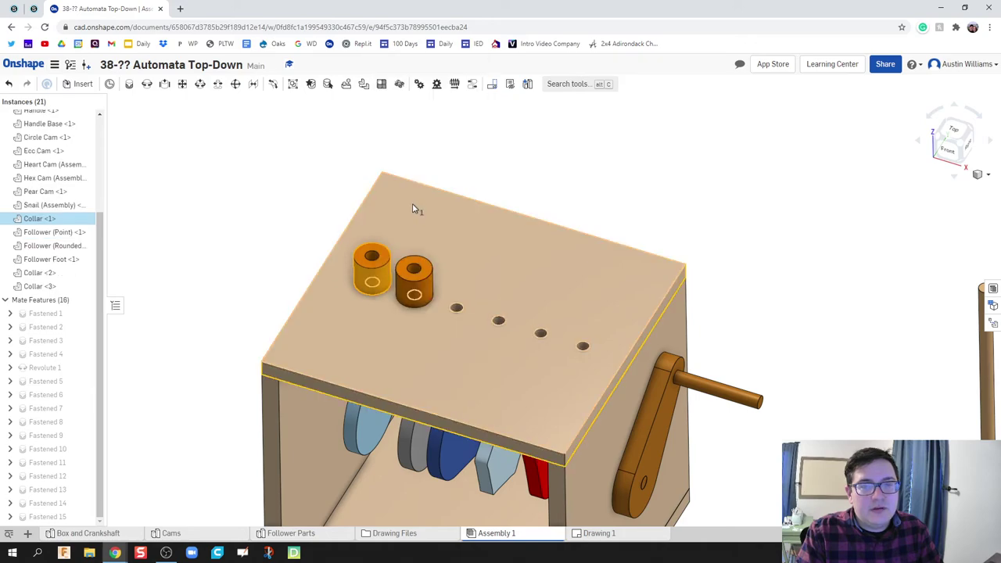
pyautogui.rightClick(289, 210)
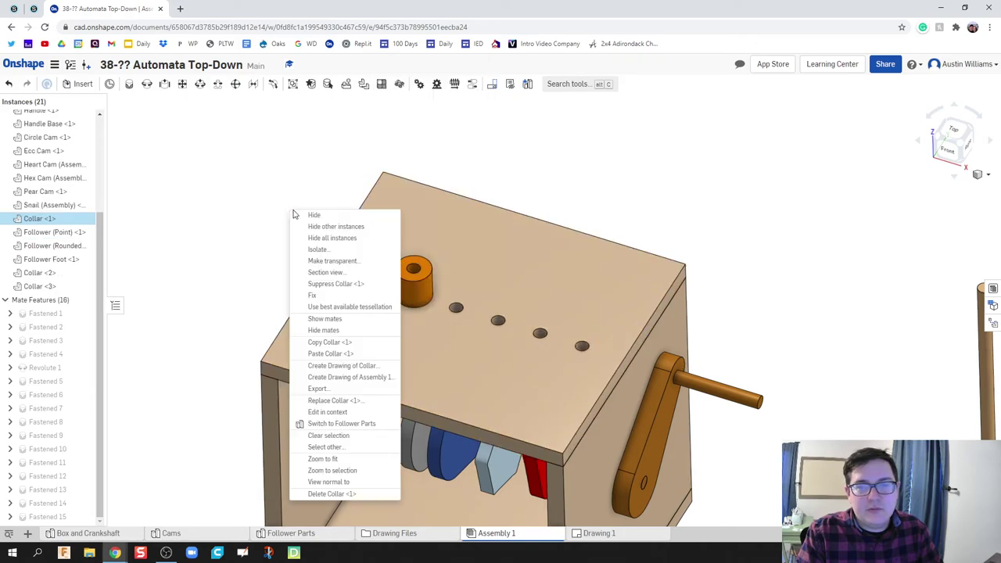
pyautogui.click(249, 212)
pyautogui.scroll(-3, 249, 213)
pyautogui.moveTo(248, 212); pyautogui.dragTo(353, 183, button='right')
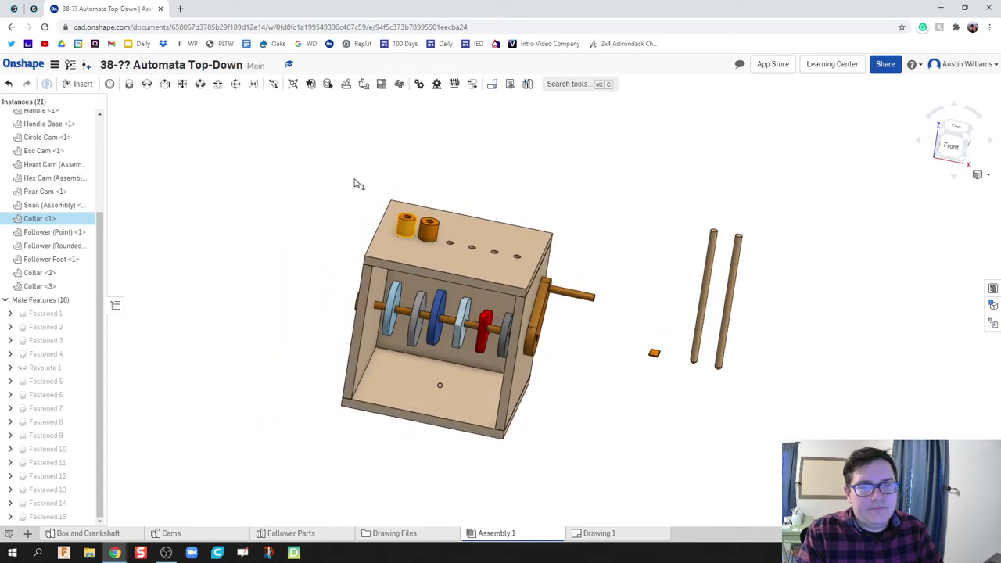
pyautogui.hotkey('ctrl', 'z')
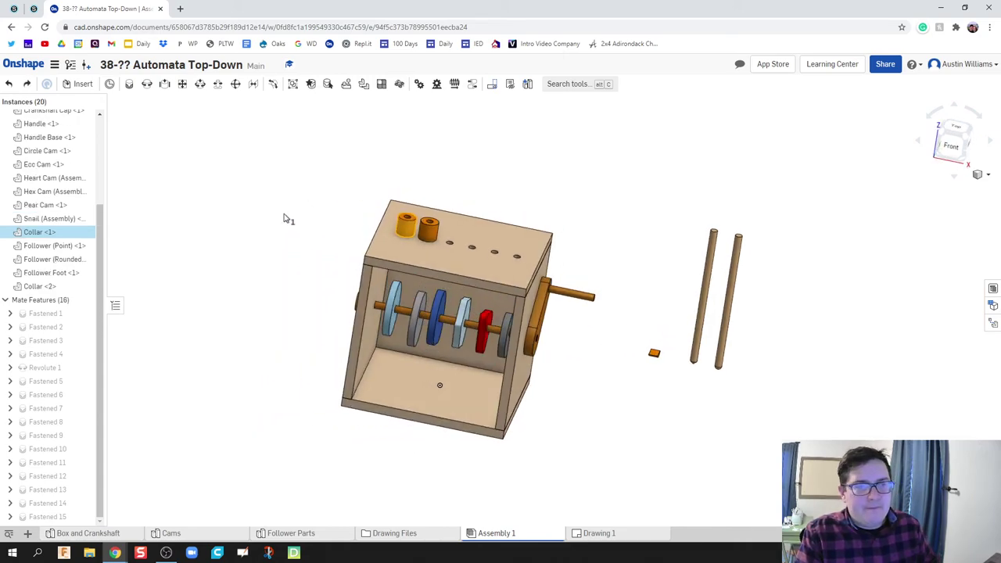
# Paste four more collar instances in the empty space beside the box
pyautogui.scroll(2, 285, 218)
pyautogui.rightClick(293, 196)
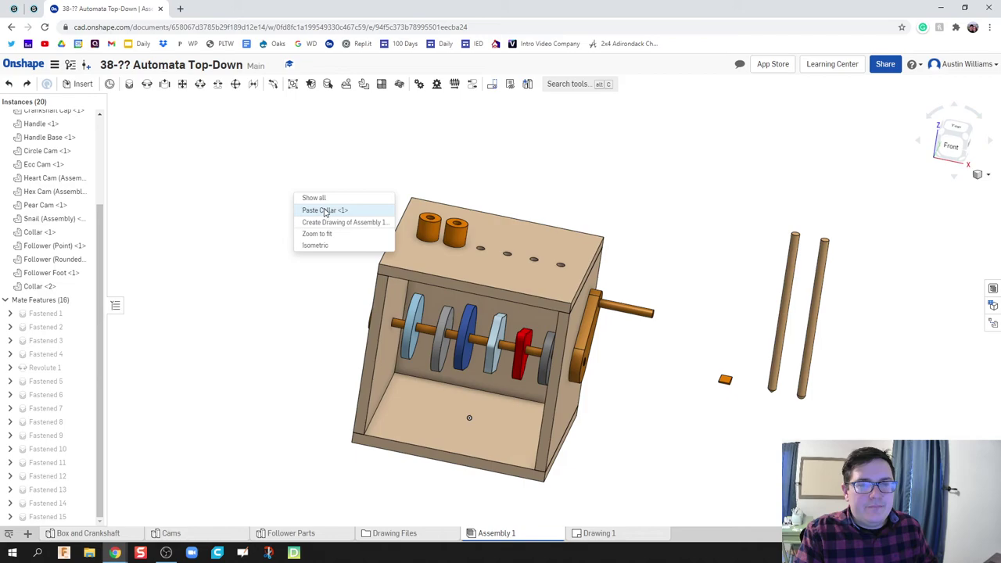
pyautogui.click(326, 211)
pyautogui.rightClick(294, 230)
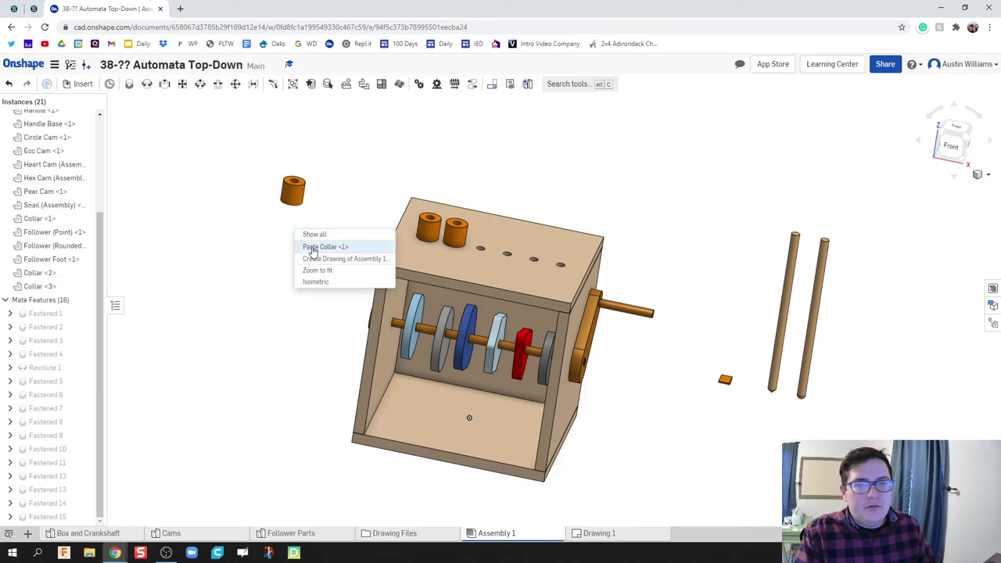
pyautogui.click(313, 245)
pyautogui.rightClick(293, 264)
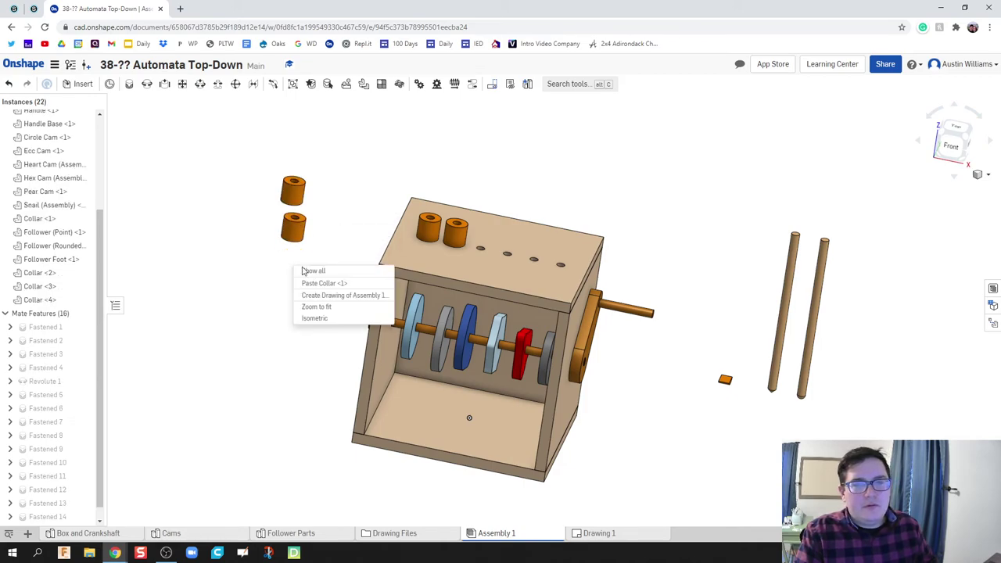
pyautogui.click(313, 283)
pyautogui.rightClick(262, 277)
pyautogui.click(278, 304)
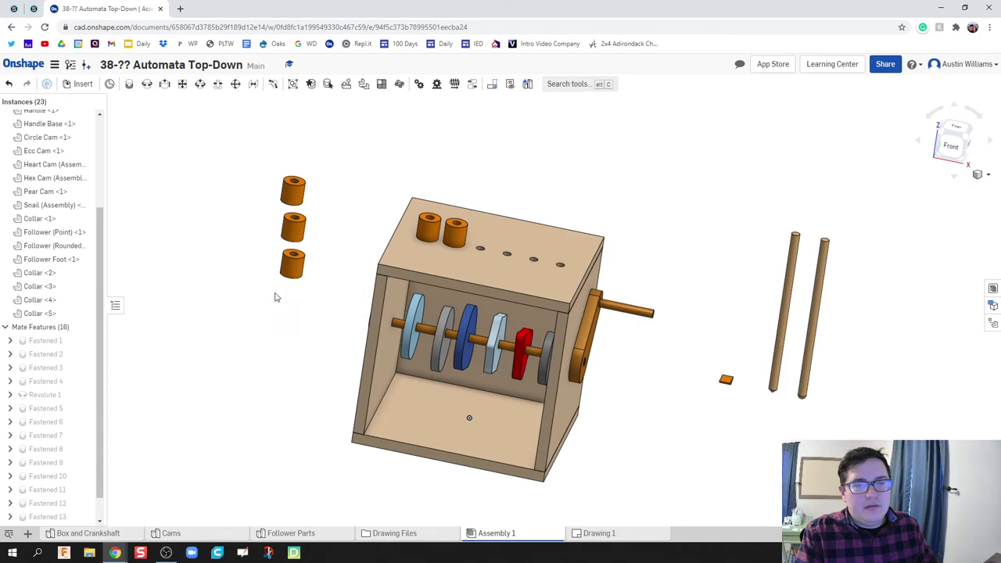
# Fasten the last pasted collar's bottom face centre to the third hole on the box top
pyautogui.click(132, 85)
pyautogui.moveTo(255, 338); pyautogui.dragTo(273, 294, button='right')
pyautogui.click(260, 322)
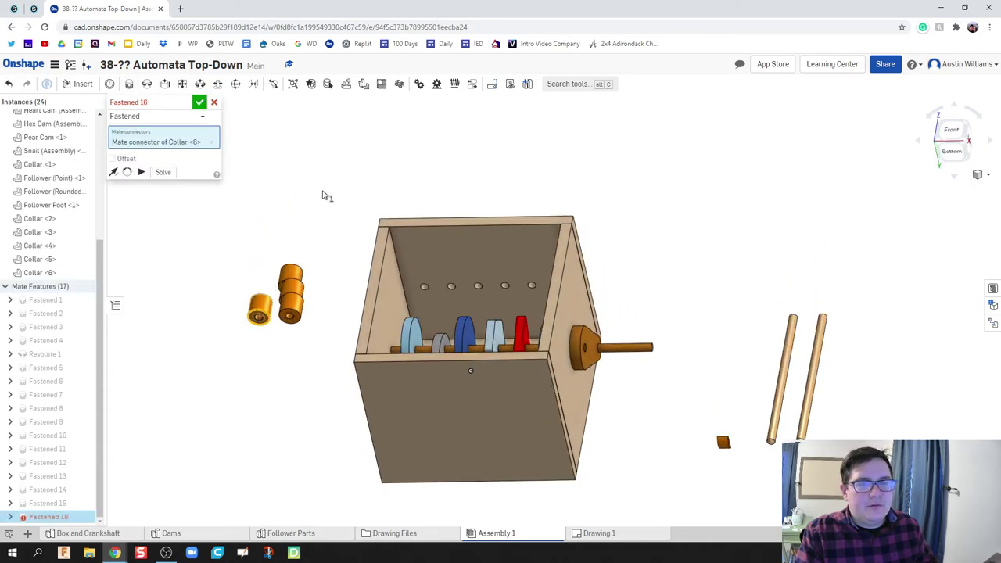
pyautogui.moveTo(324, 195); pyautogui.dragTo(318, 274, button='right')
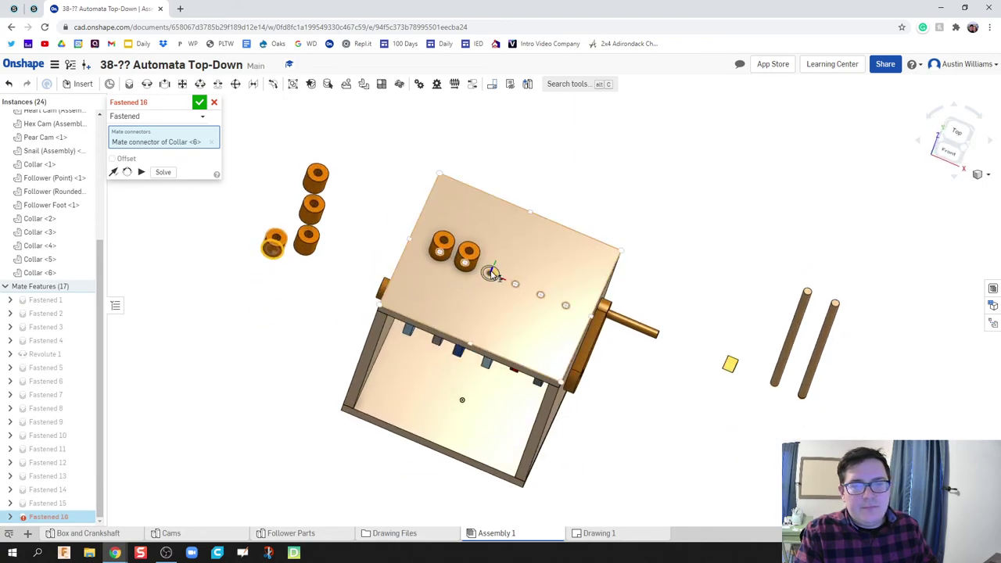
pyautogui.click(491, 272)
pyautogui.click(632, 293)
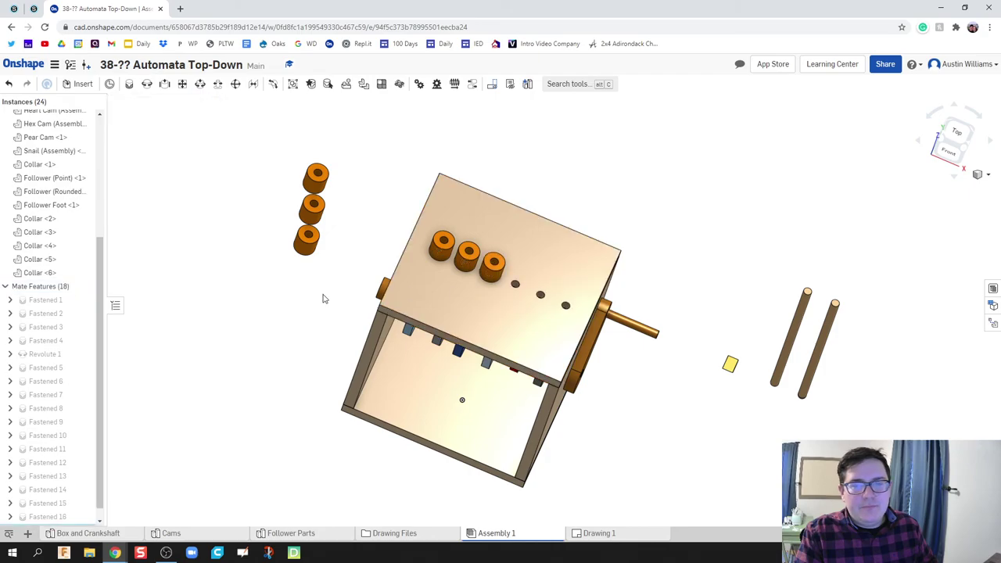
pyautogui.press('m')
pyautogui.moveTo(264, 291); pyautogui.dragTo(311, 202, button='right')
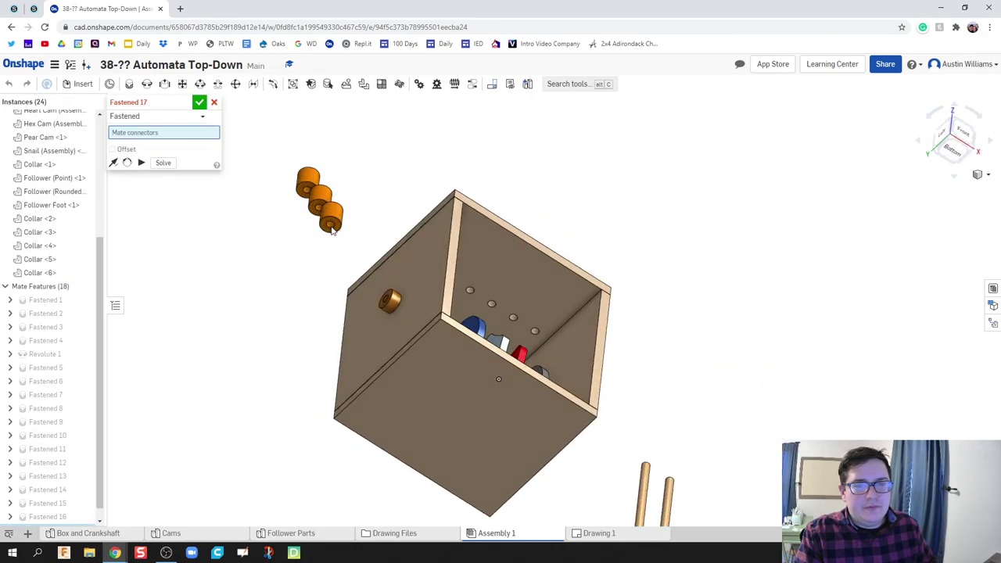
pyautogui.click(332, 227)
pyautogui.moveTo(443, 150); pyautogui.dragTo(517, 282, button='right')
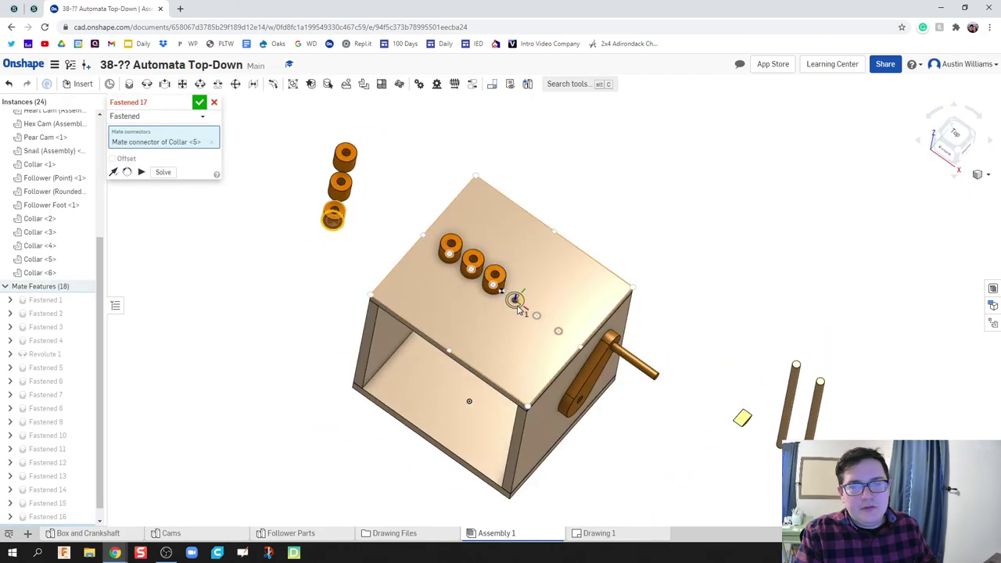
pyautogui.click(515, 302)
pyautogui.moveTo(368, 293); pyautogui.dragTo(311, 260, button='right')
pyautogui.click(301, 246)
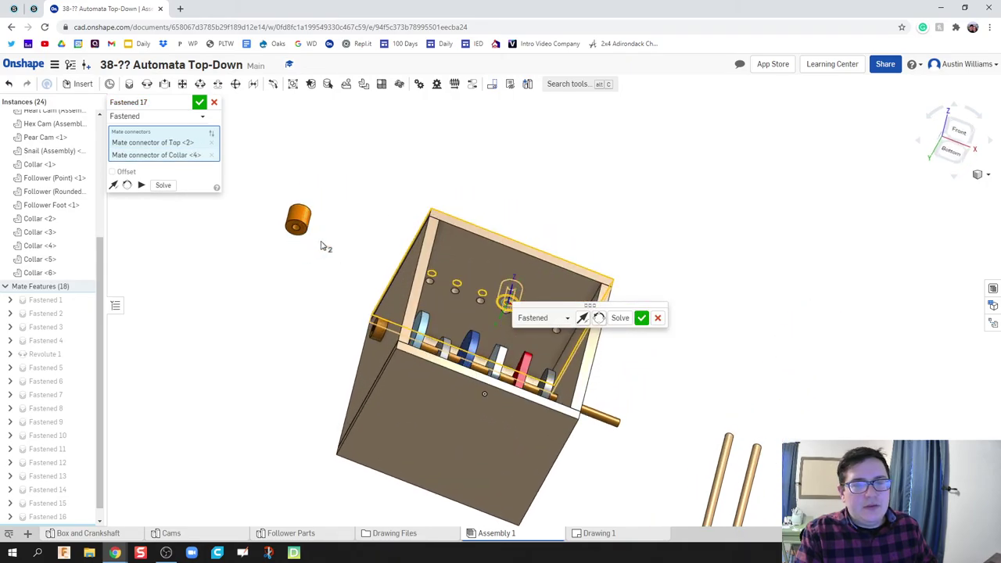
pyautogui.moveTo(361, 211); pyautogui.dragTo(328, 267, button='right')
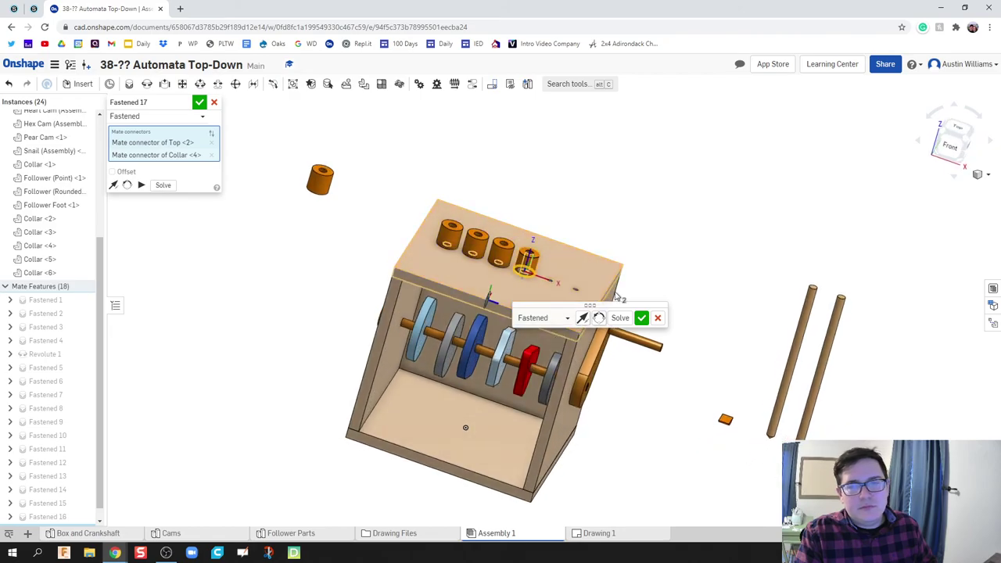
pyautogui.click(658, 318)
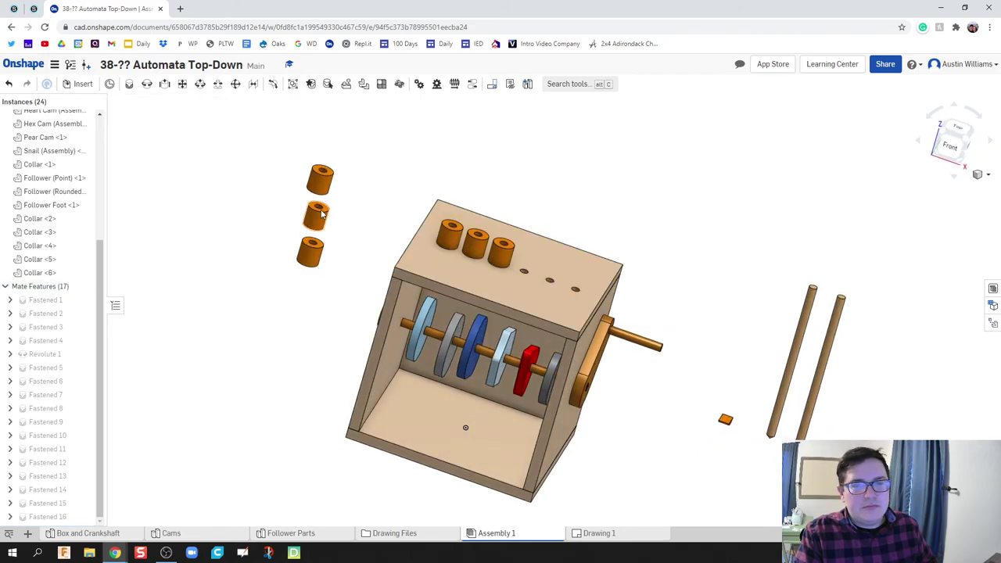
# Fasten the bottom face centre of the loose collar nearest the box to the fourth hole on the box top
pyautogui.click(129, 84)
pyautogui.moveTo(188, 235); pyautogui.dragTo(239, 226, button='right')
pyautogui.click(303, 278)
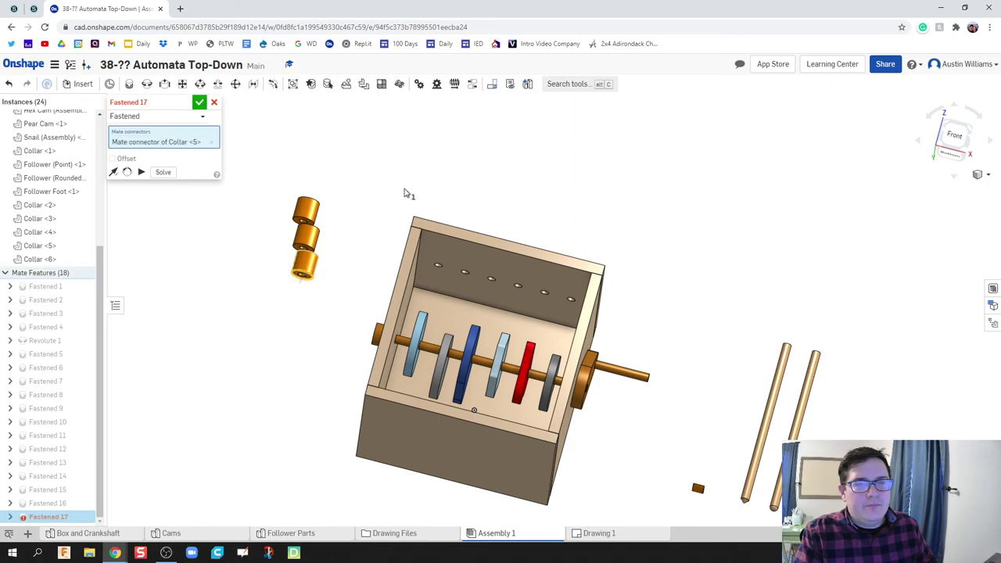
pyautogui.moveTo(410, 194); pyautogui.dragTo(507, 286, button='right')
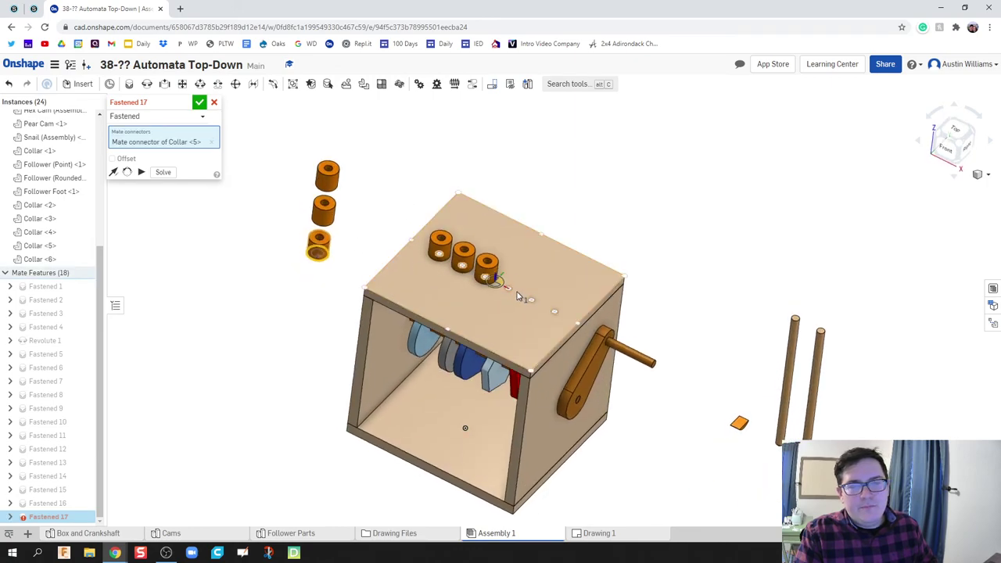
pyautogui.click(509, 291)
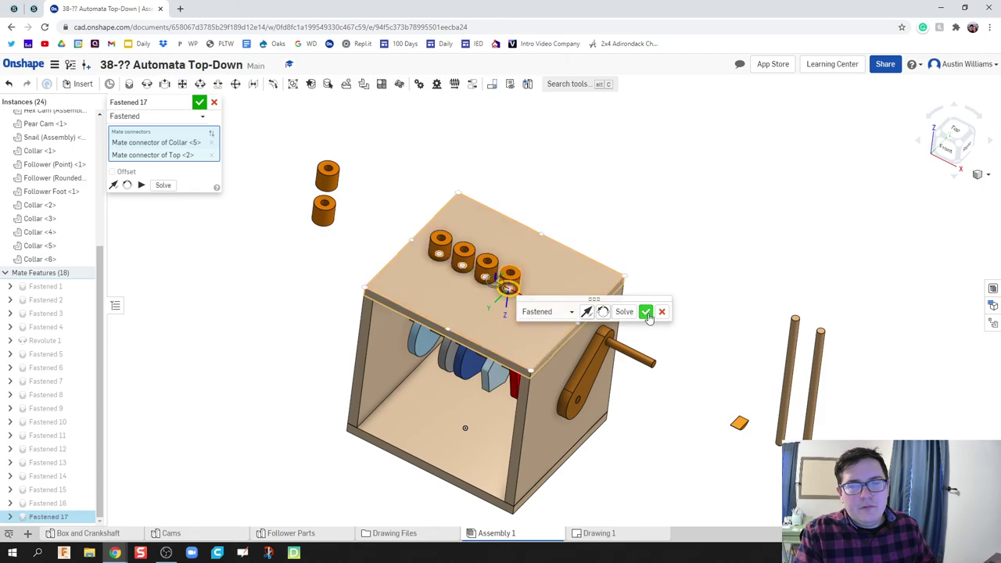
pyautogui.click(646, 312)
# Fasten the bottom face centre of the nearer of the two remaining loose collars to the fifth hole on the box top
pyautogui.press('m')
pyautogui.moveTo(288, 227); pyautogui.dragTo(509, 358, button='right')
pyautogui.click(286, 286)
pyautogui.click(485, 345)
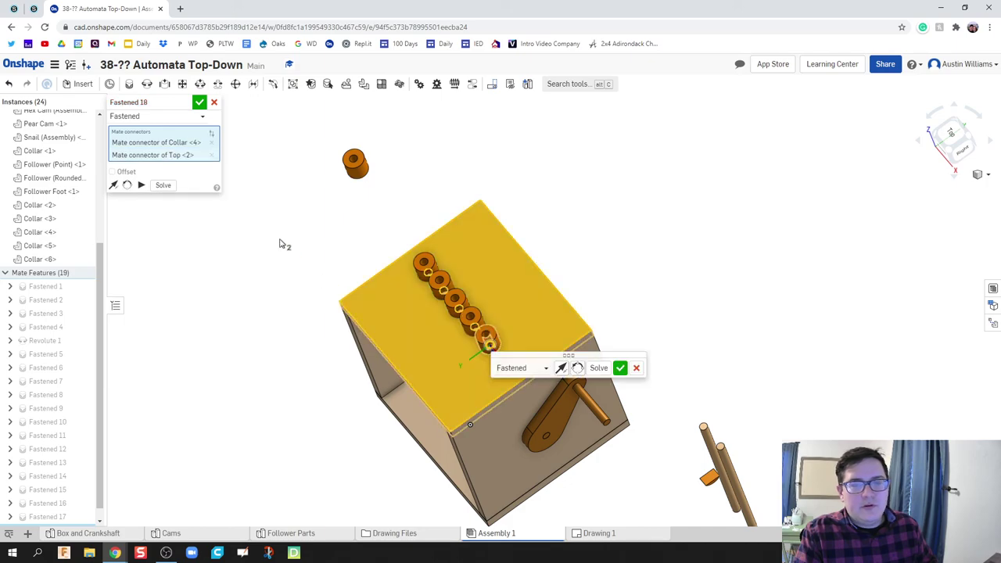
pyautogui.moveTo(280, 242); pyautogui.dragTo(342, 237, button='right')
pyautogui.press('Return')
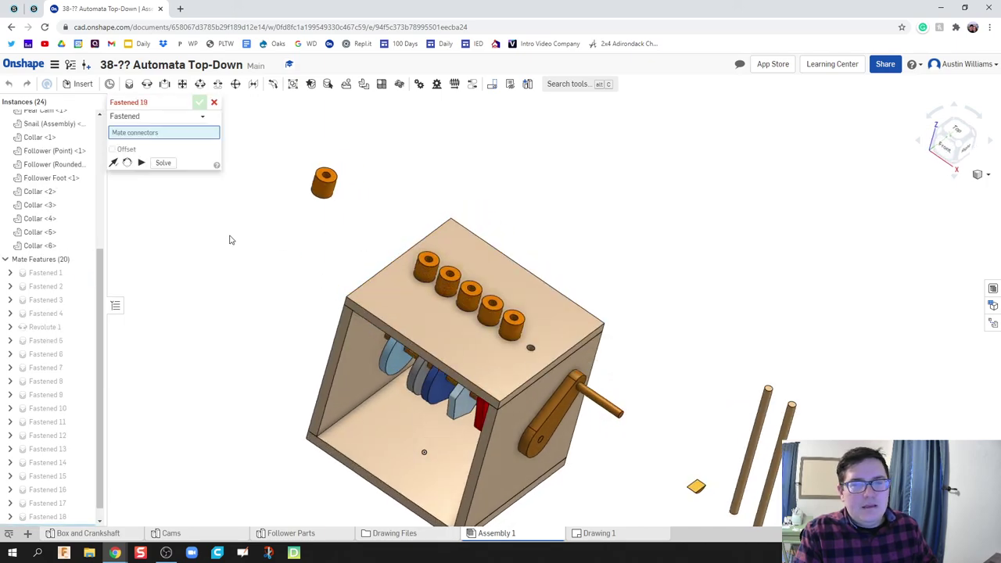
# Fasten the last loose collar's bottom face centre to the sixth hole on the box top
pyautogui.moveTo(229, 237); pyautogui.dragTo(462, 365, button='right')
pyautogui.click(301, 225)
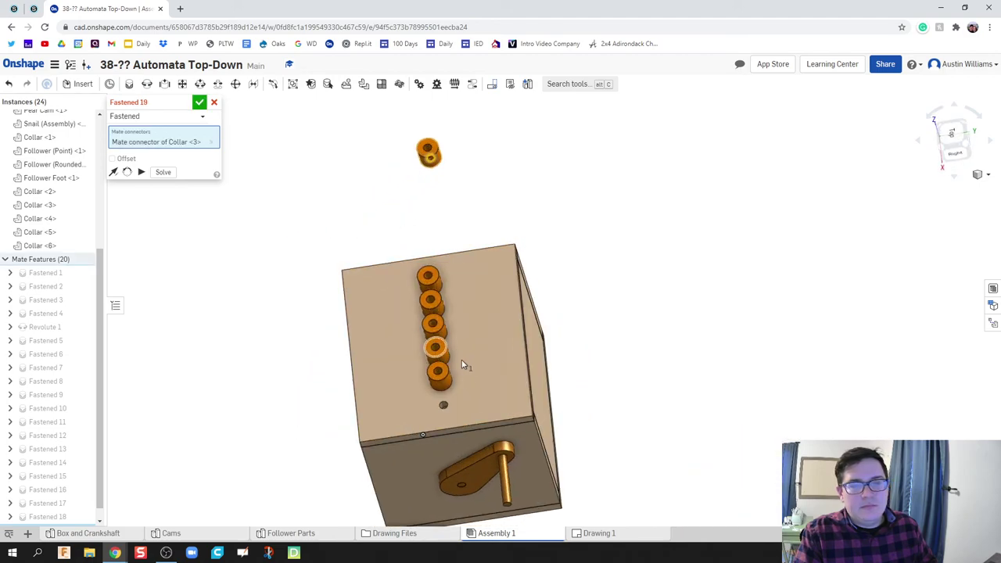
pyautogui.click(444, 405)
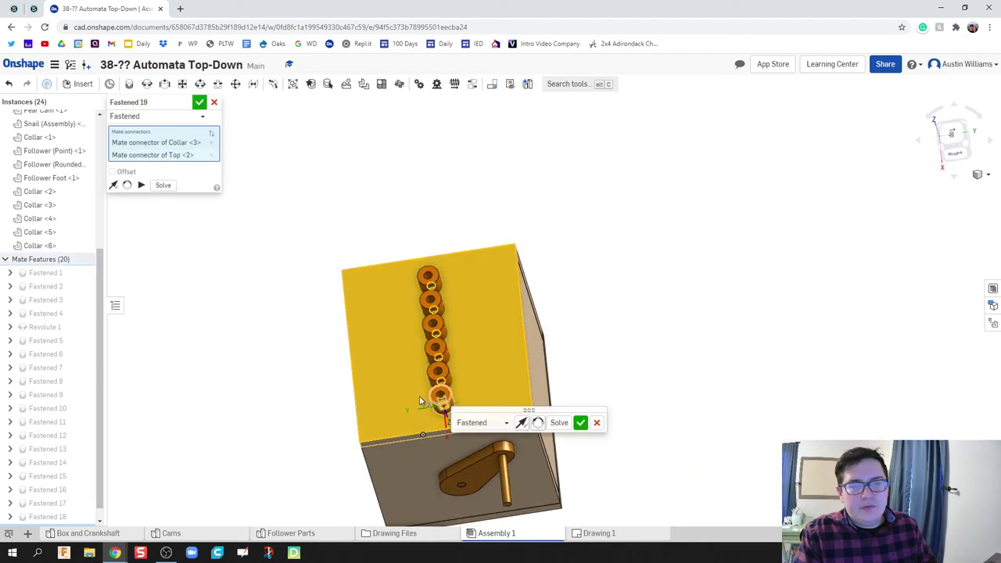
pyautogui.click(582, 421)
pyautogui.moveTo(630, 382); pyautogui.dragTo(999, 118, button='right')
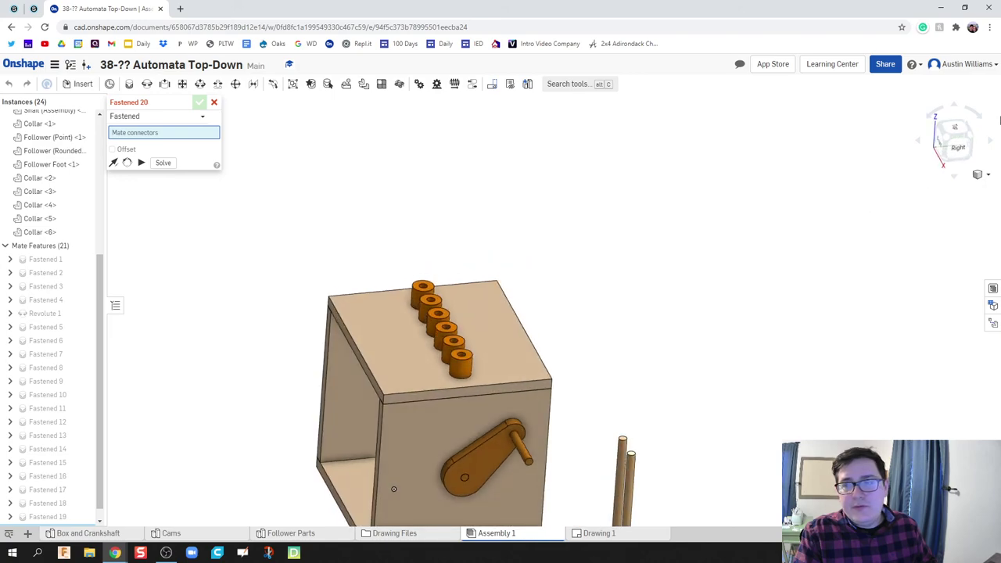
pyautogui.click(955, 138)
pyautogui.moveTo(631, 416); pyautogui.dragTo(637, 387, button='right')
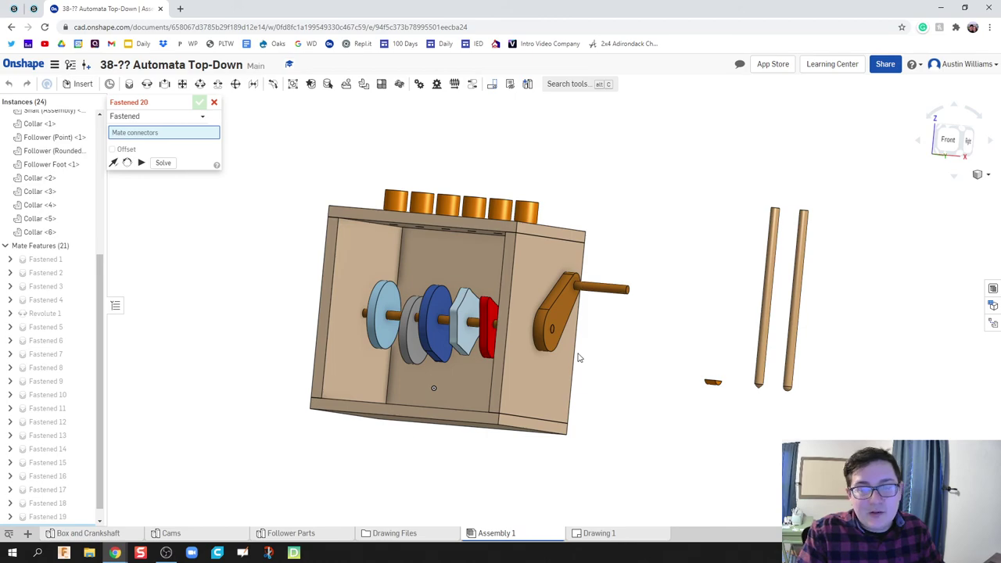